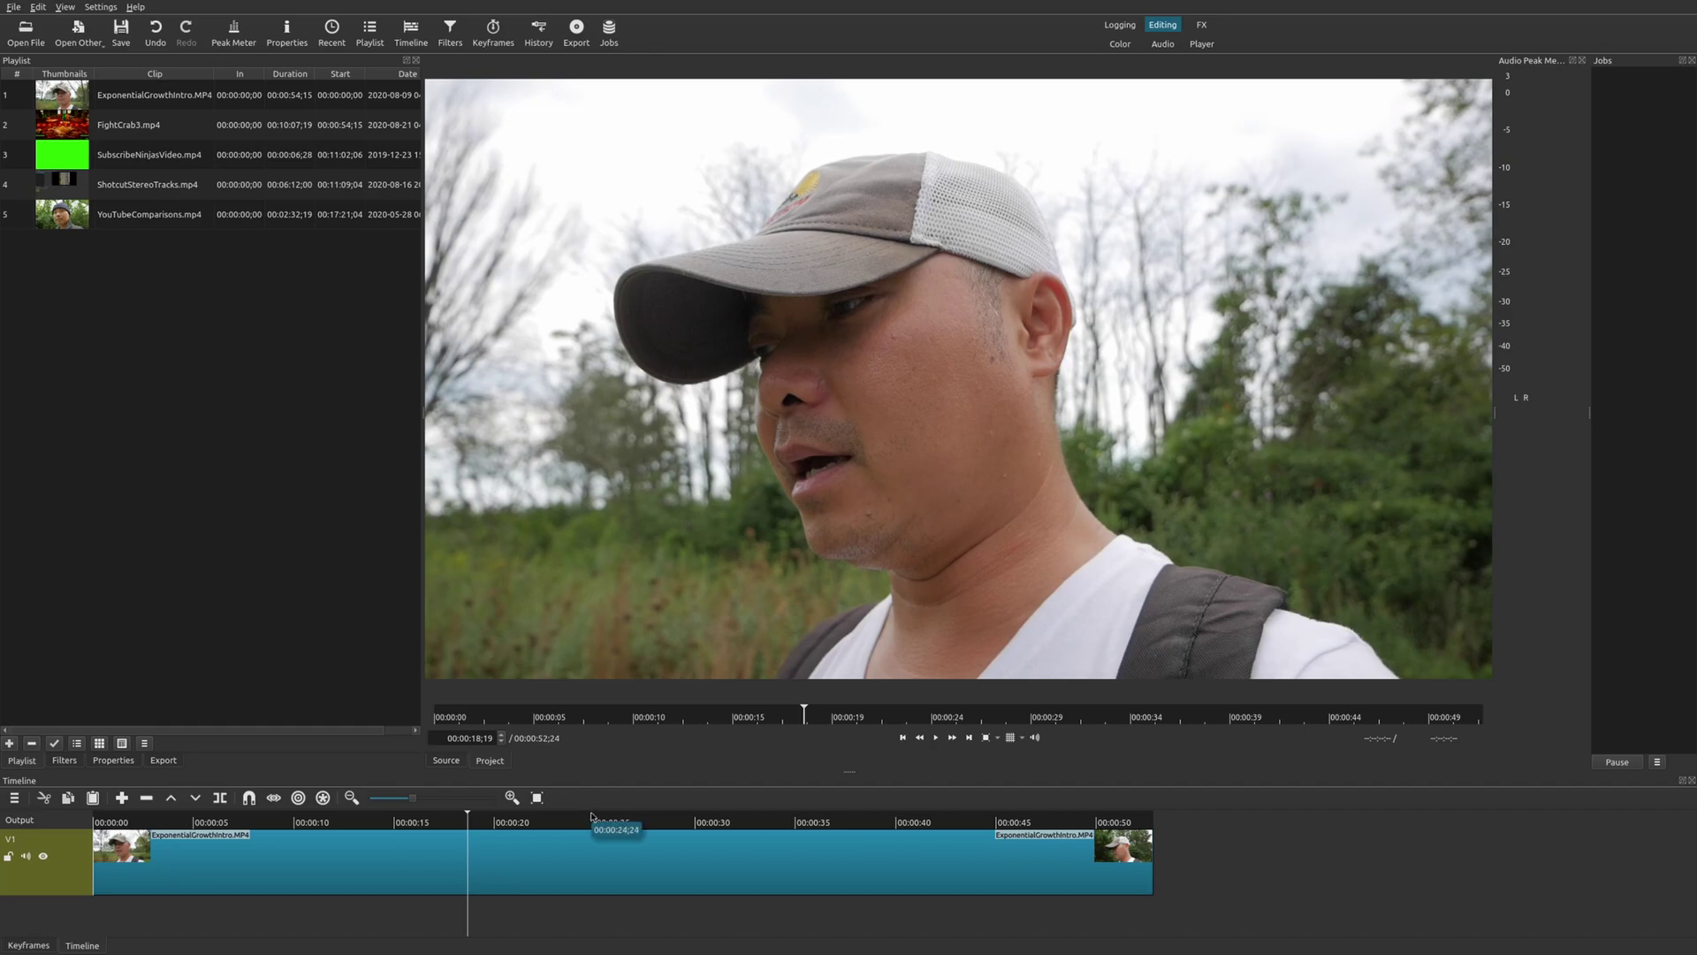
Move the playhead about 25 seconds into the ExponentialGrowthIntro clip.
{"action": "left_click", "coordinate": [591, 815]}
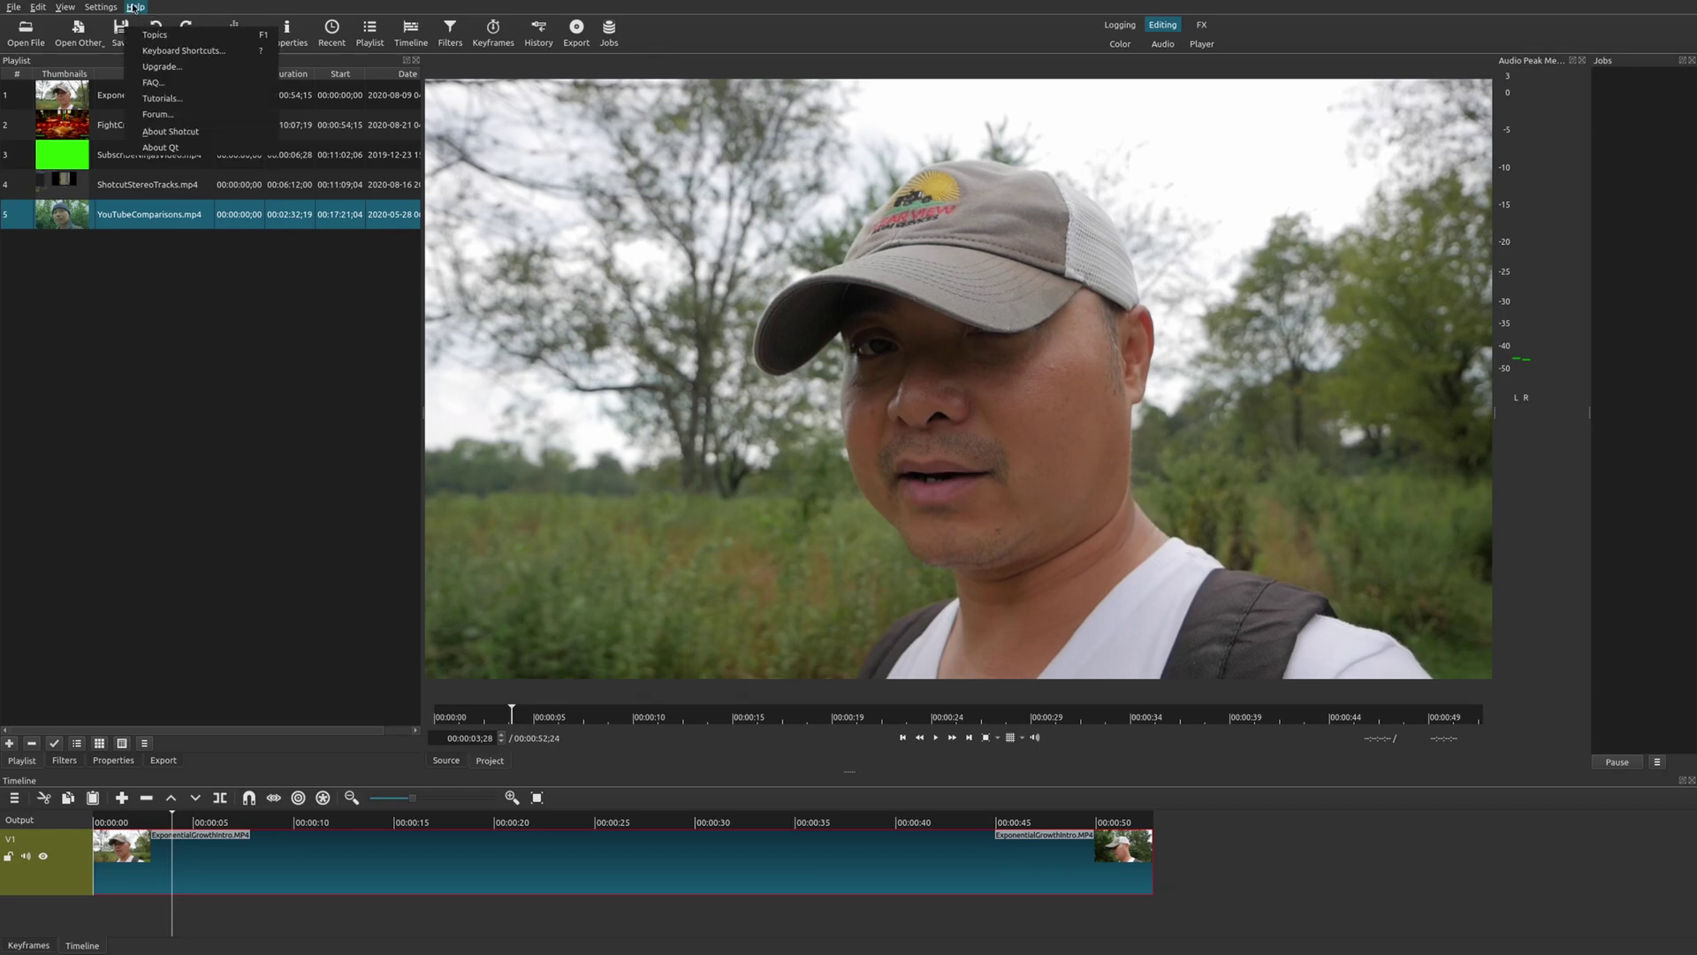
Check the Shotcut version (20.11.28) in About Shotcut, then dismiss the dialog.
{"action": "left_click", "coordinate": [171, 131]}
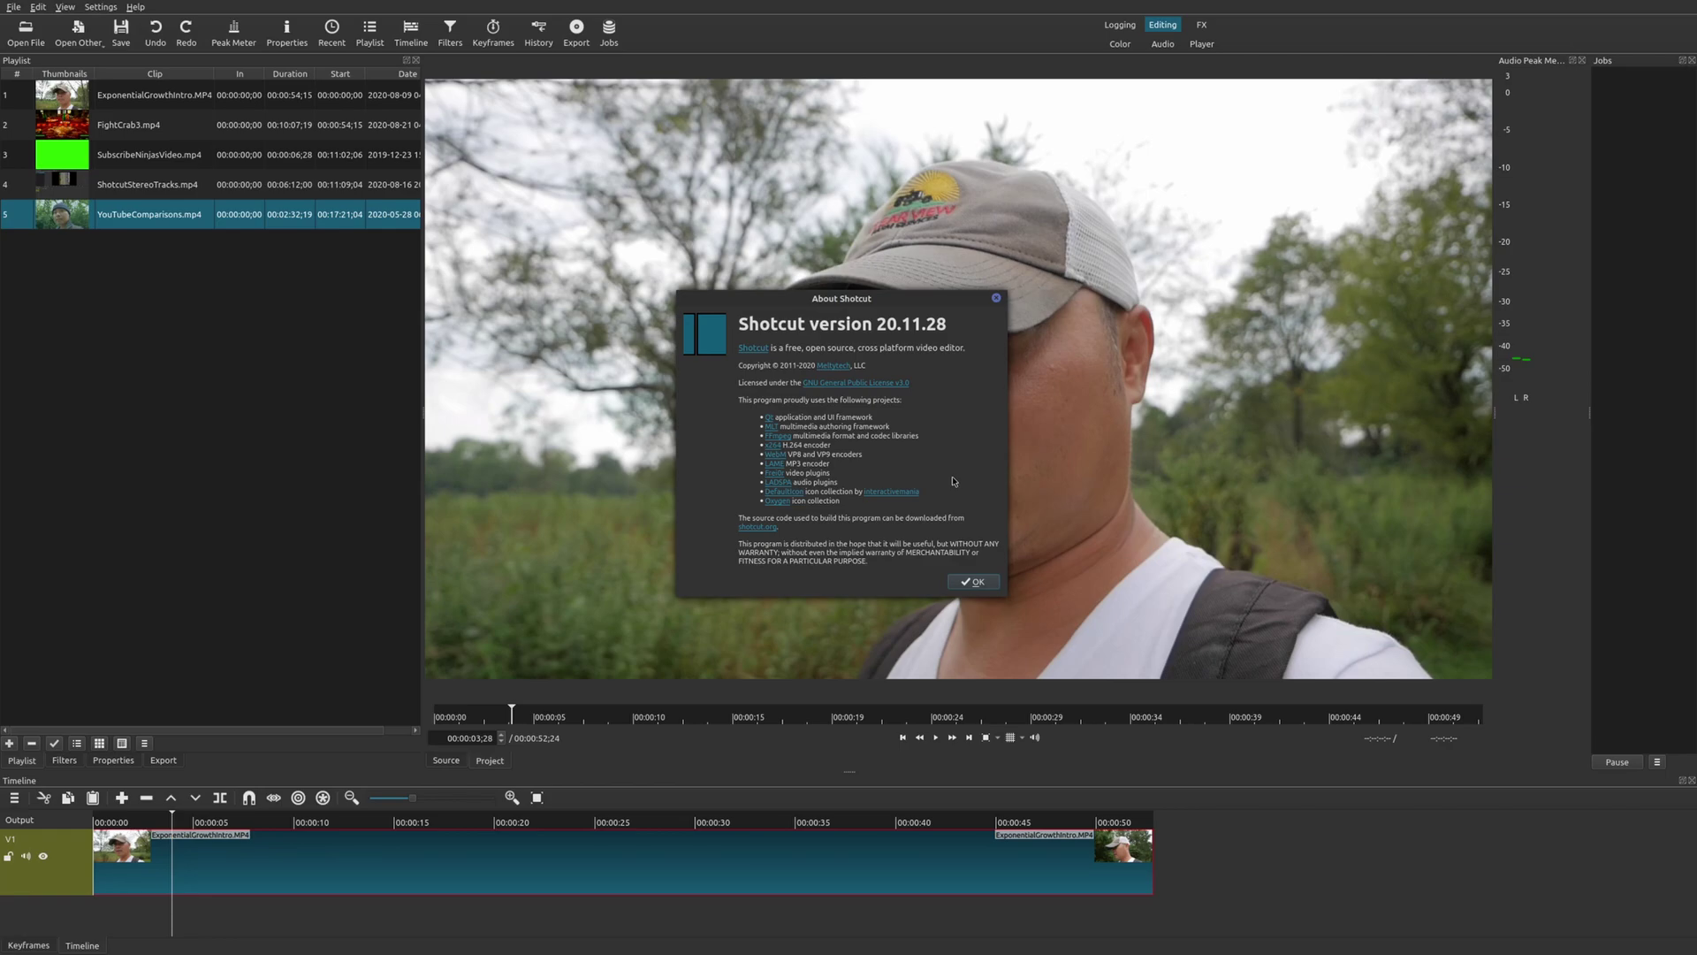
{"action": "left_click", "coordinate": [973, 580]}
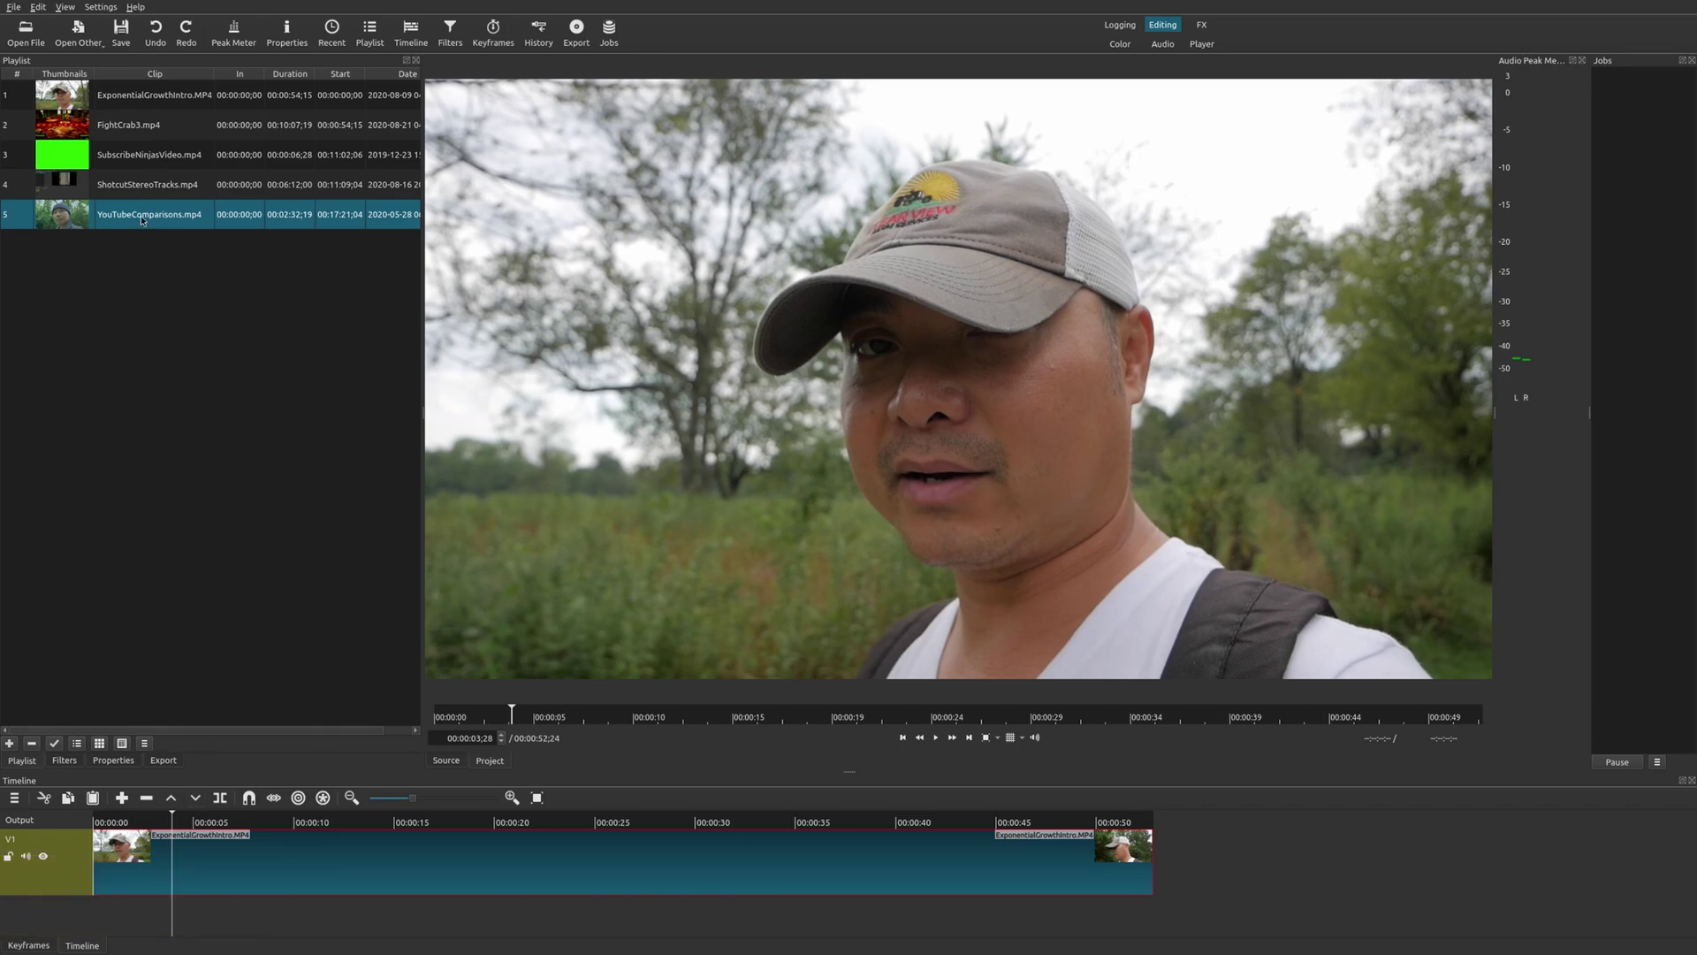
{"action": "left_click_drag", "start_coordinate": [142, 220], "coordinate": [218, 919]}
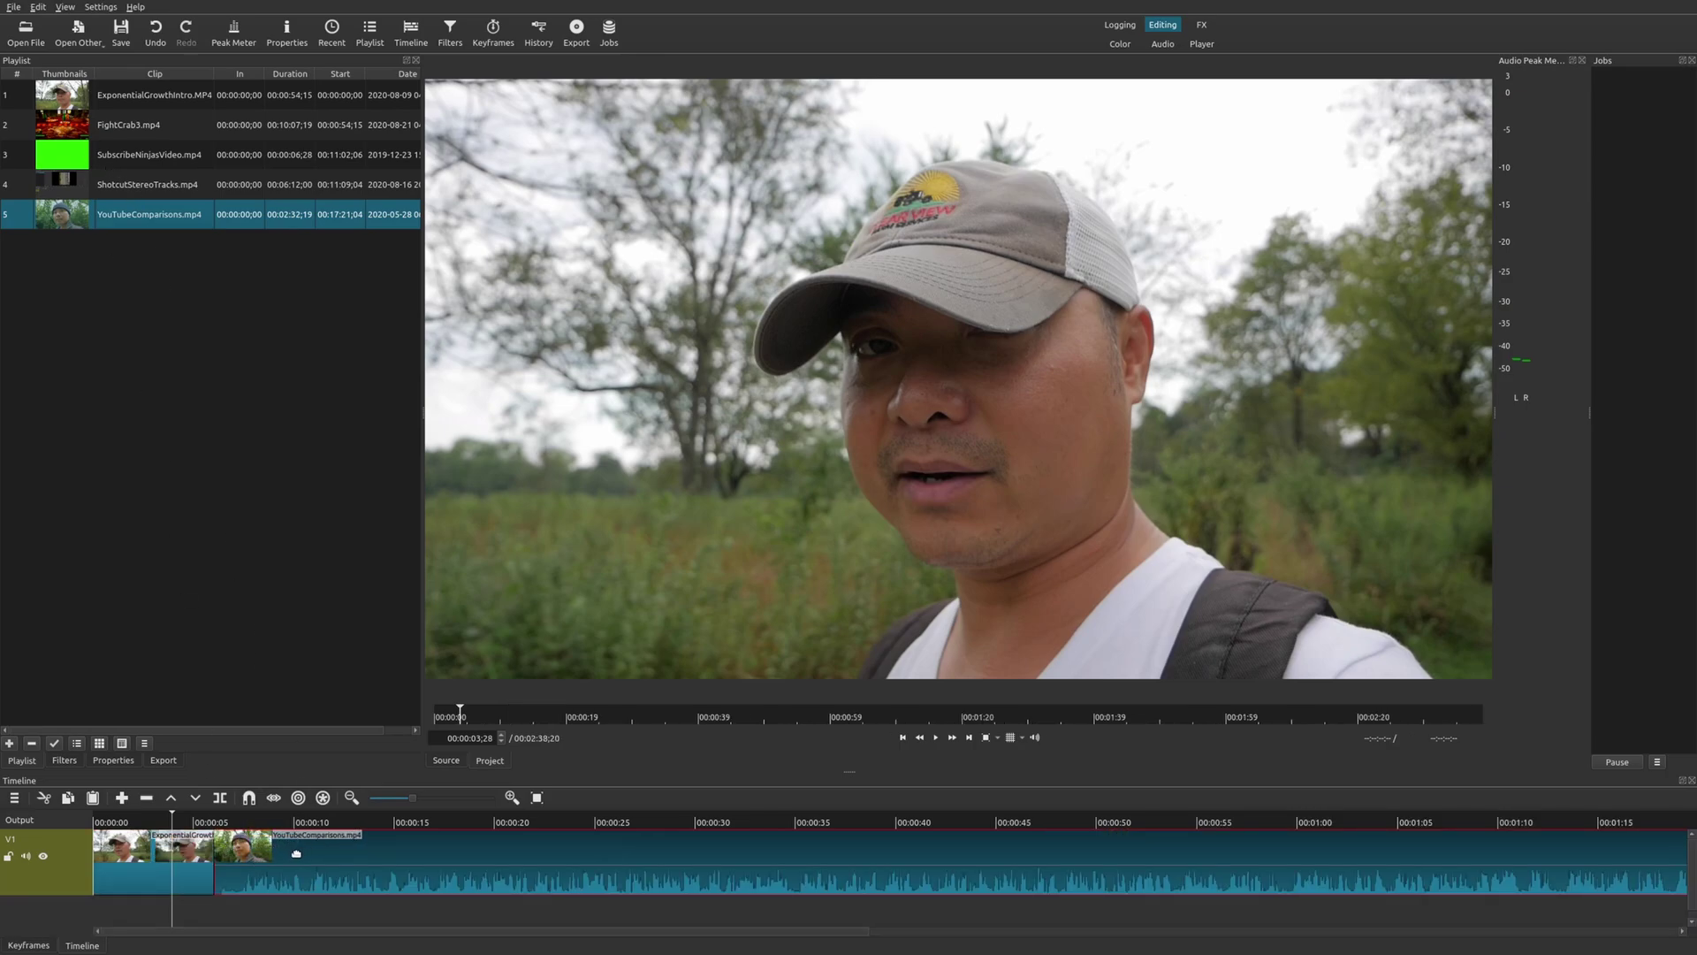
{"action": "left_click", "coordinate": [200, 818]}
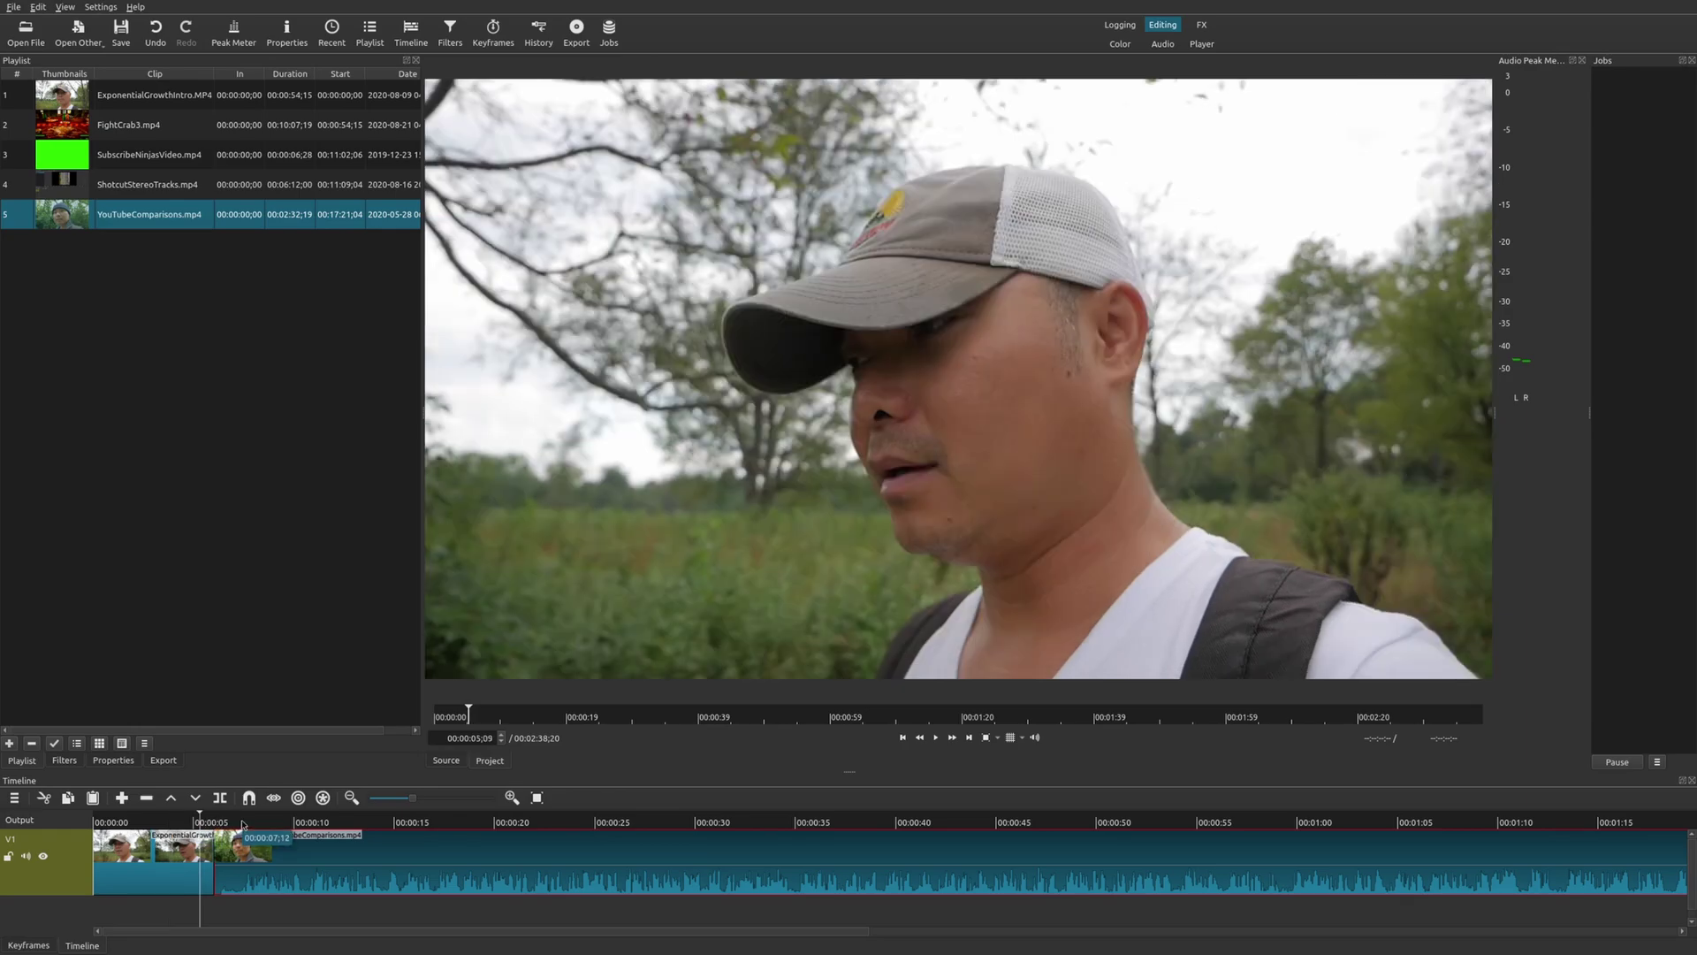
{"action": "left_click", "coordinate": [242, 822]}
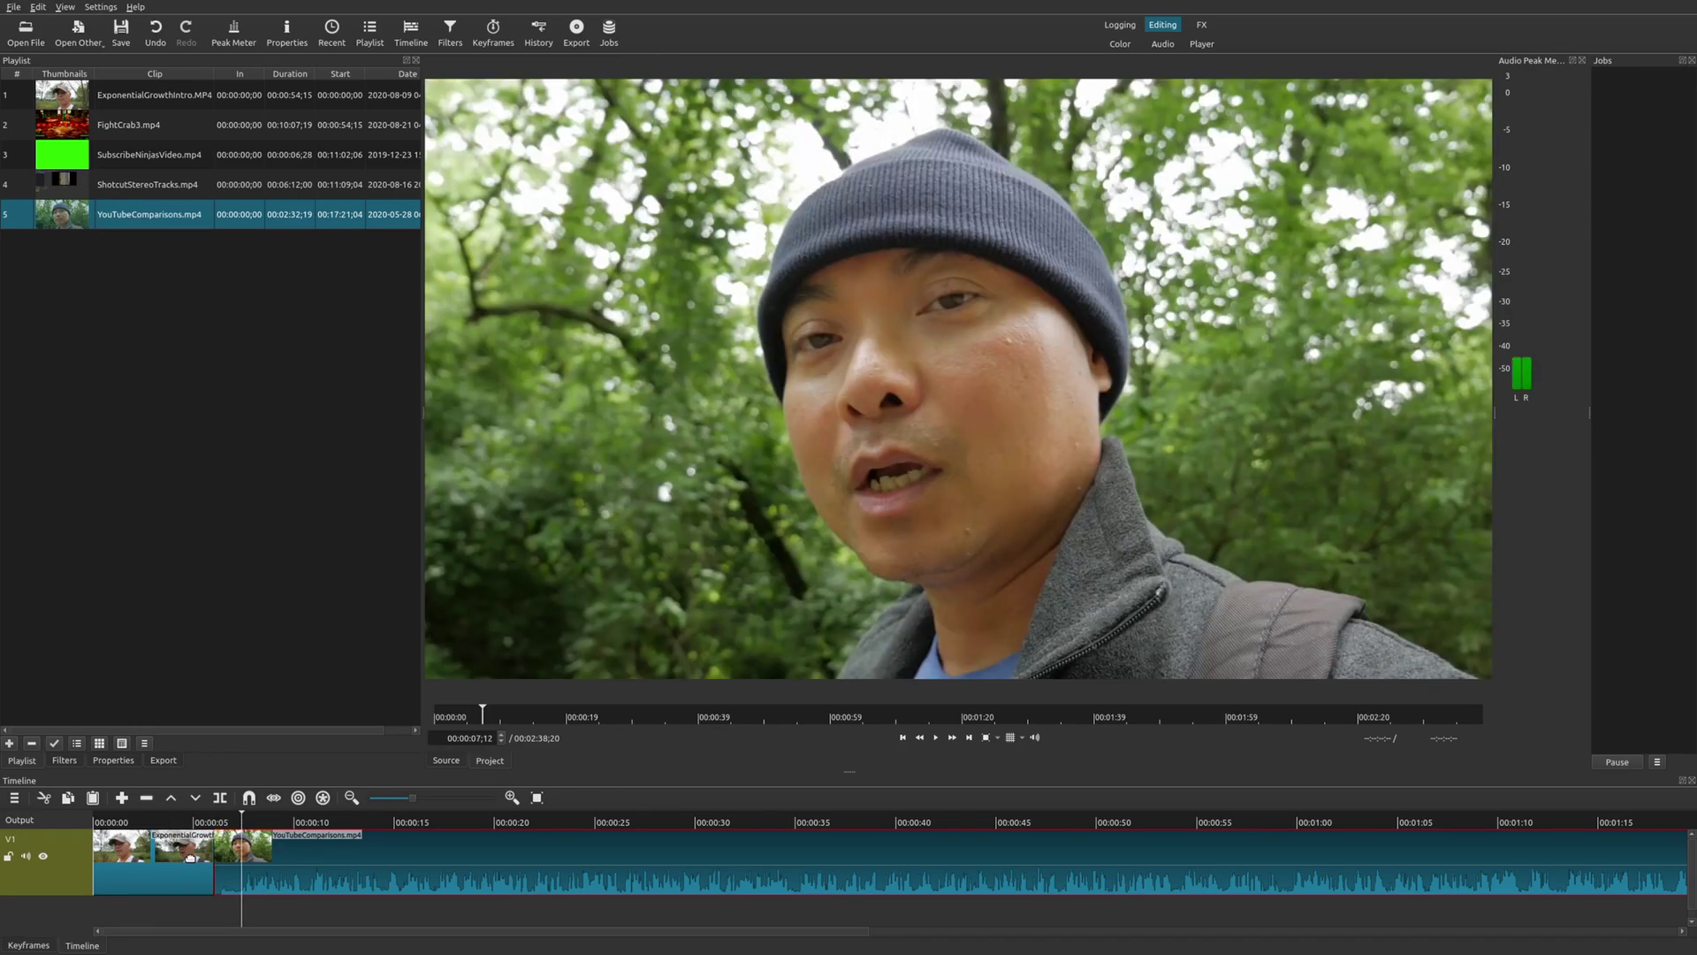
{"action": "left_click", "coordinate": [183, 856]}
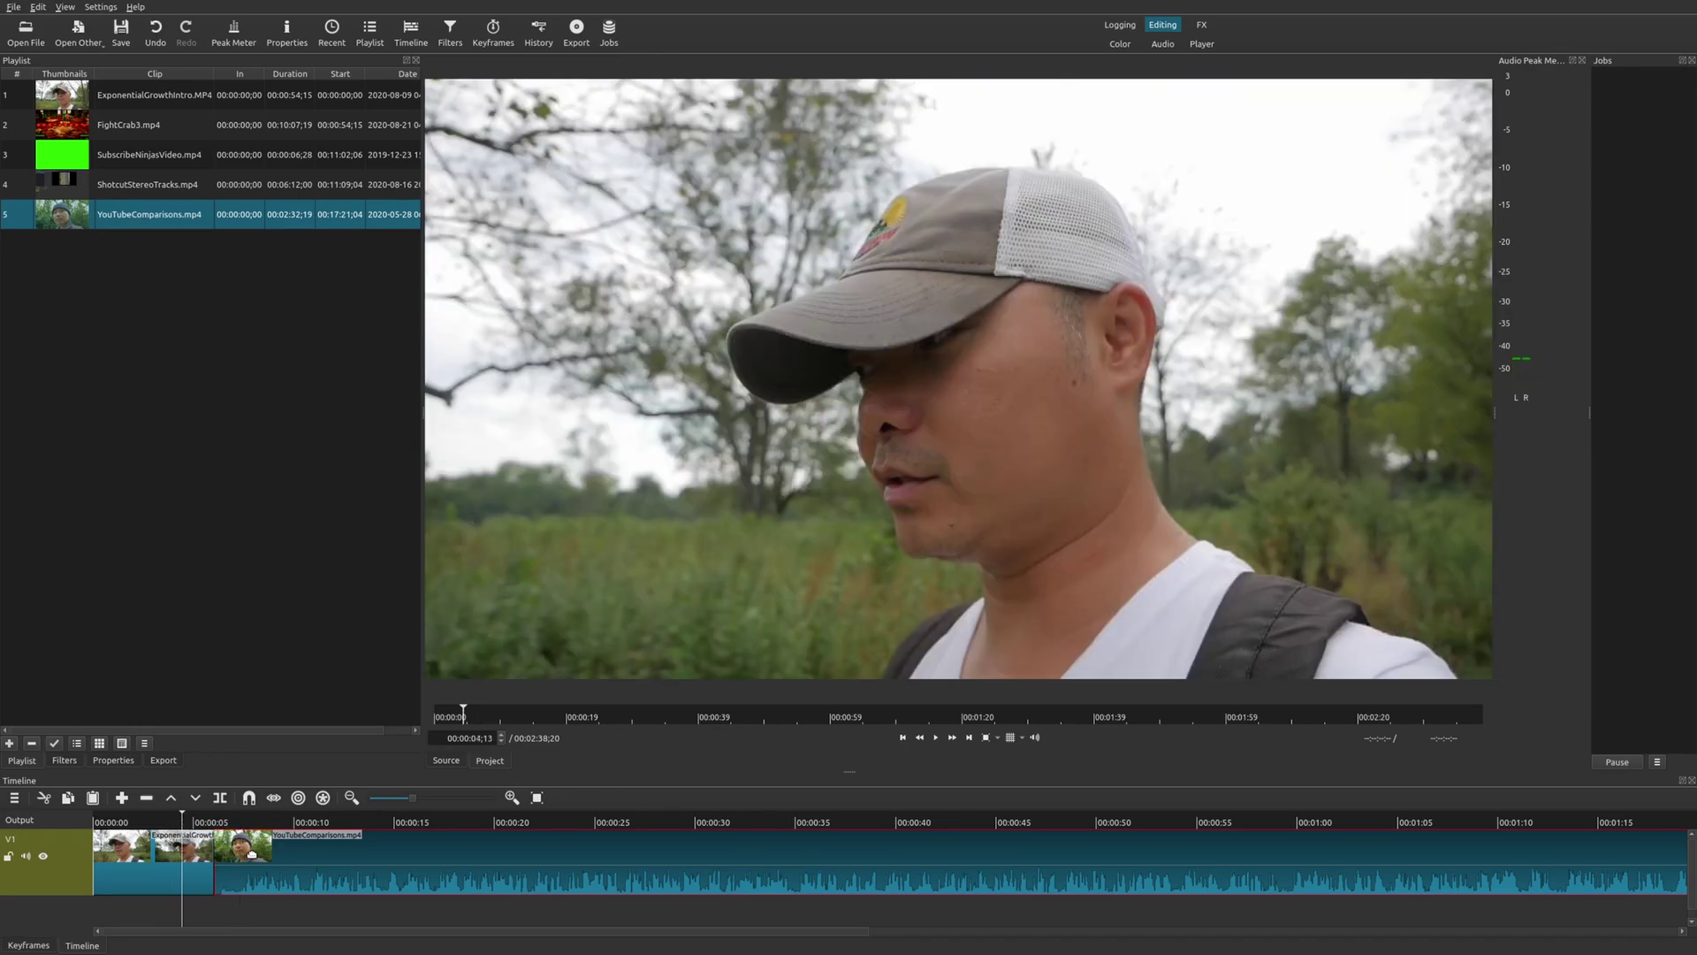
{"action": "key", "text": "ctrl+z"}
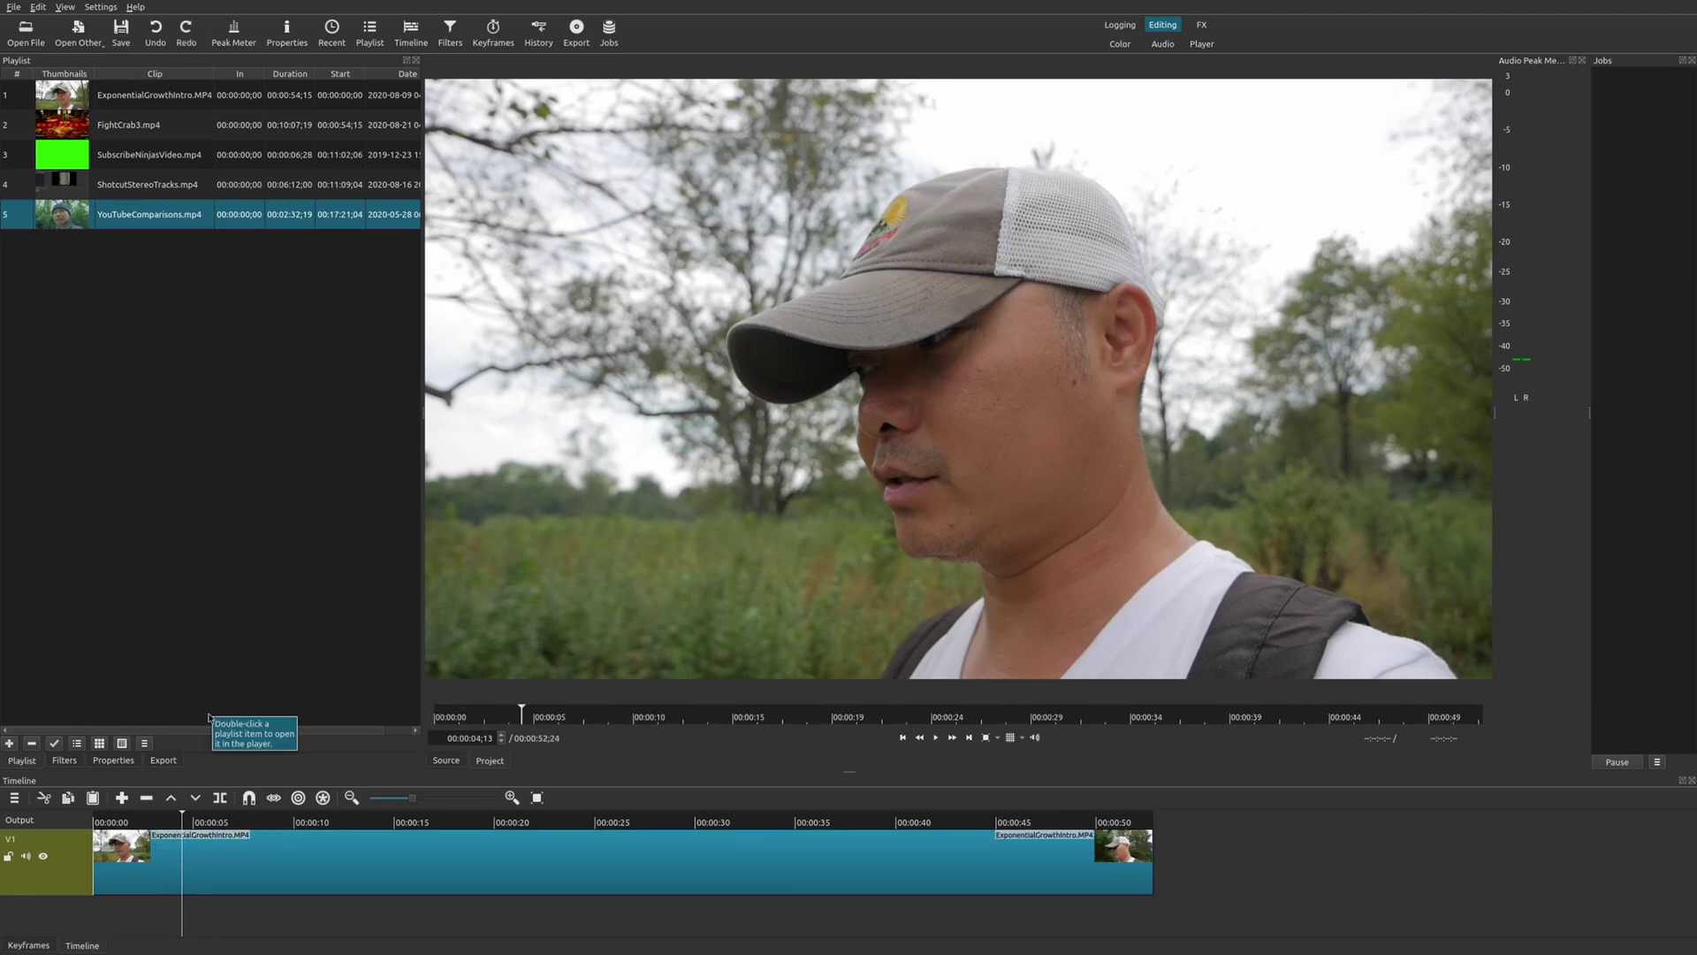
Insert a V2 track above V1 and place YouTubeComparisons.mp4 from the playlist on it.
{"action": "left_click", "coordinate": [75, 870]}
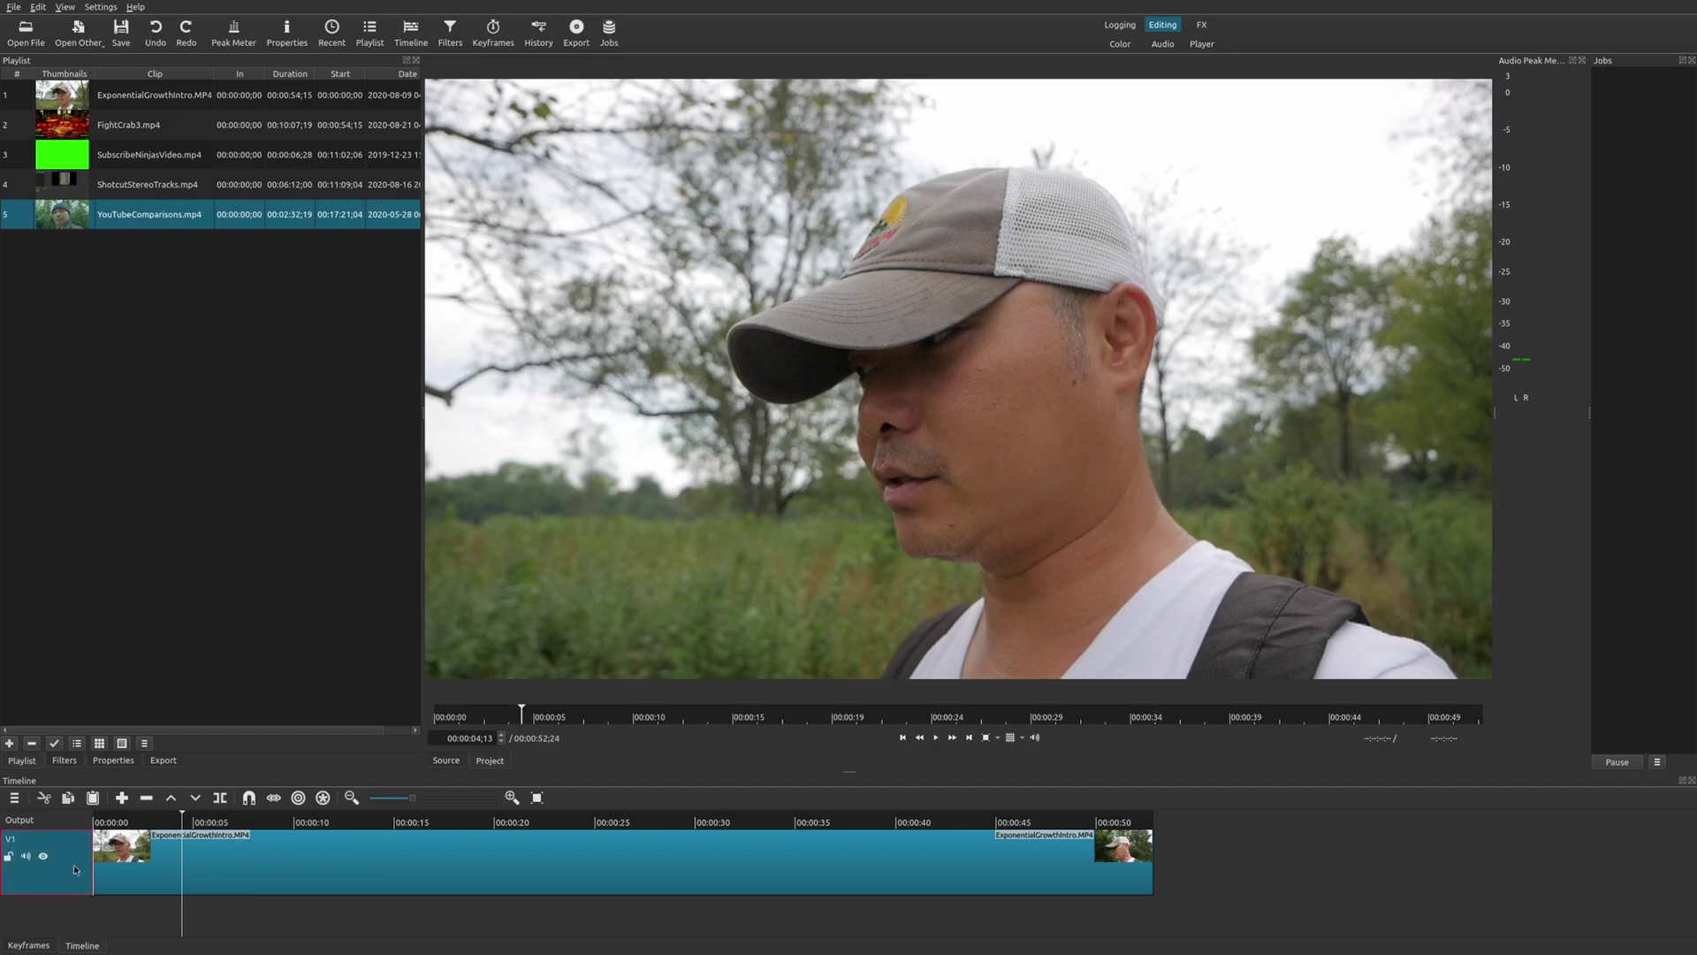
{"action": "right_click", "coordinate": [75, 869]}
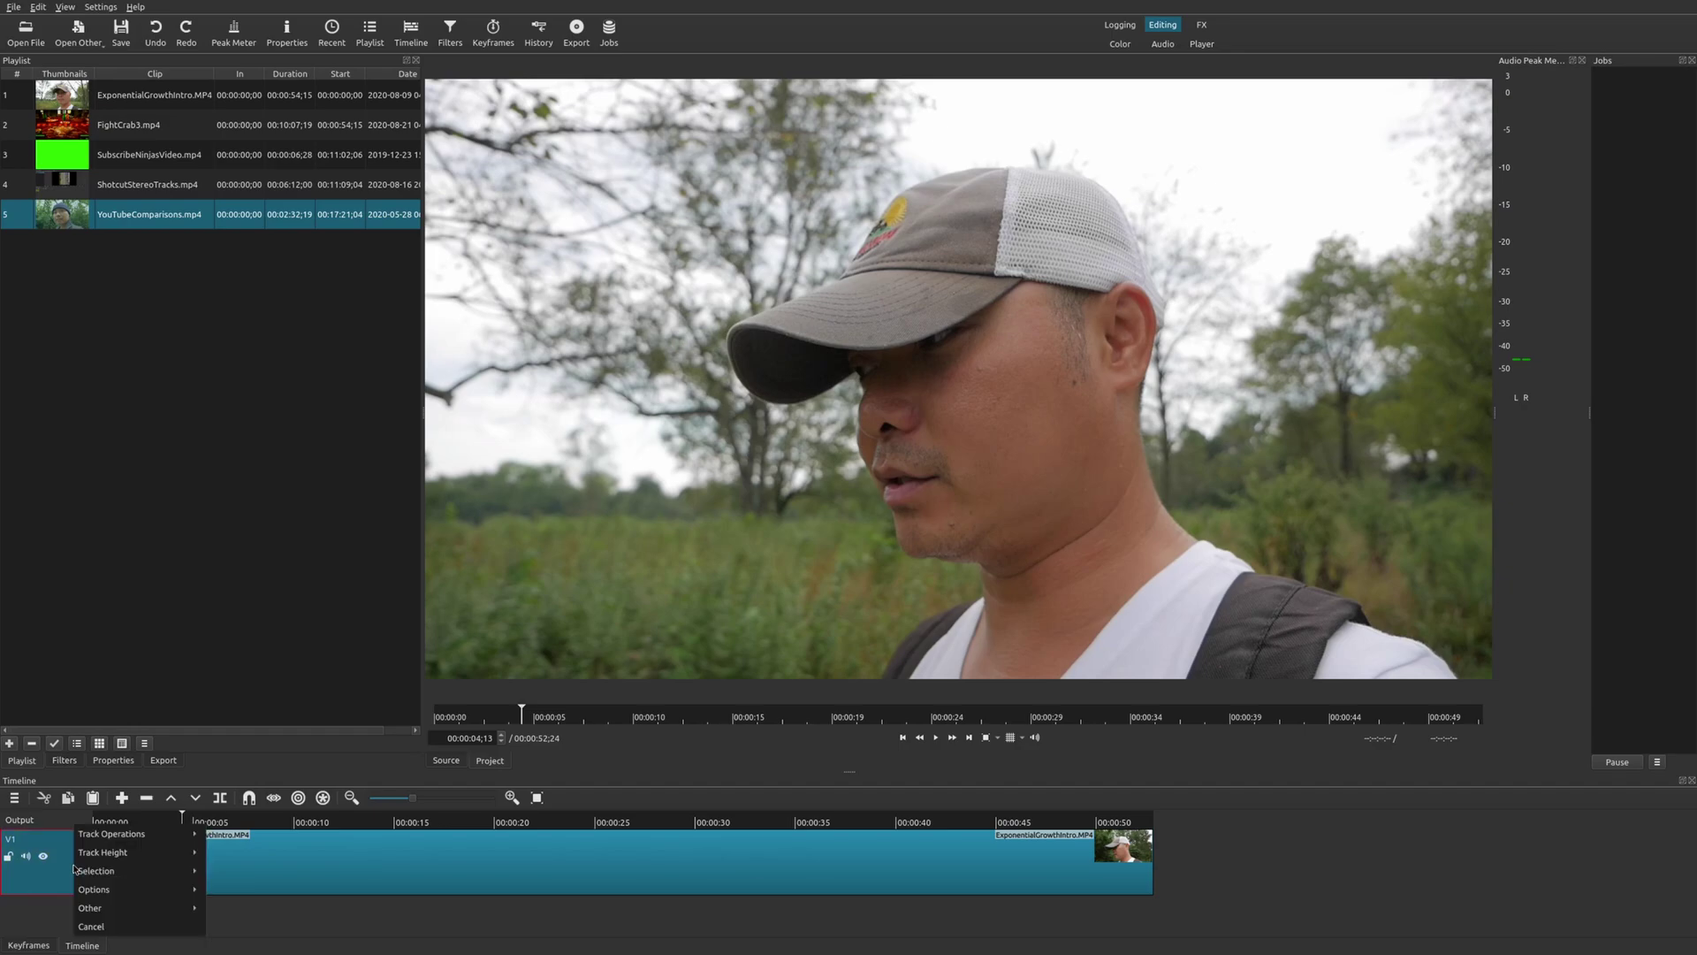
{"action": "mouse_move", "coordinate": [118, 837]}
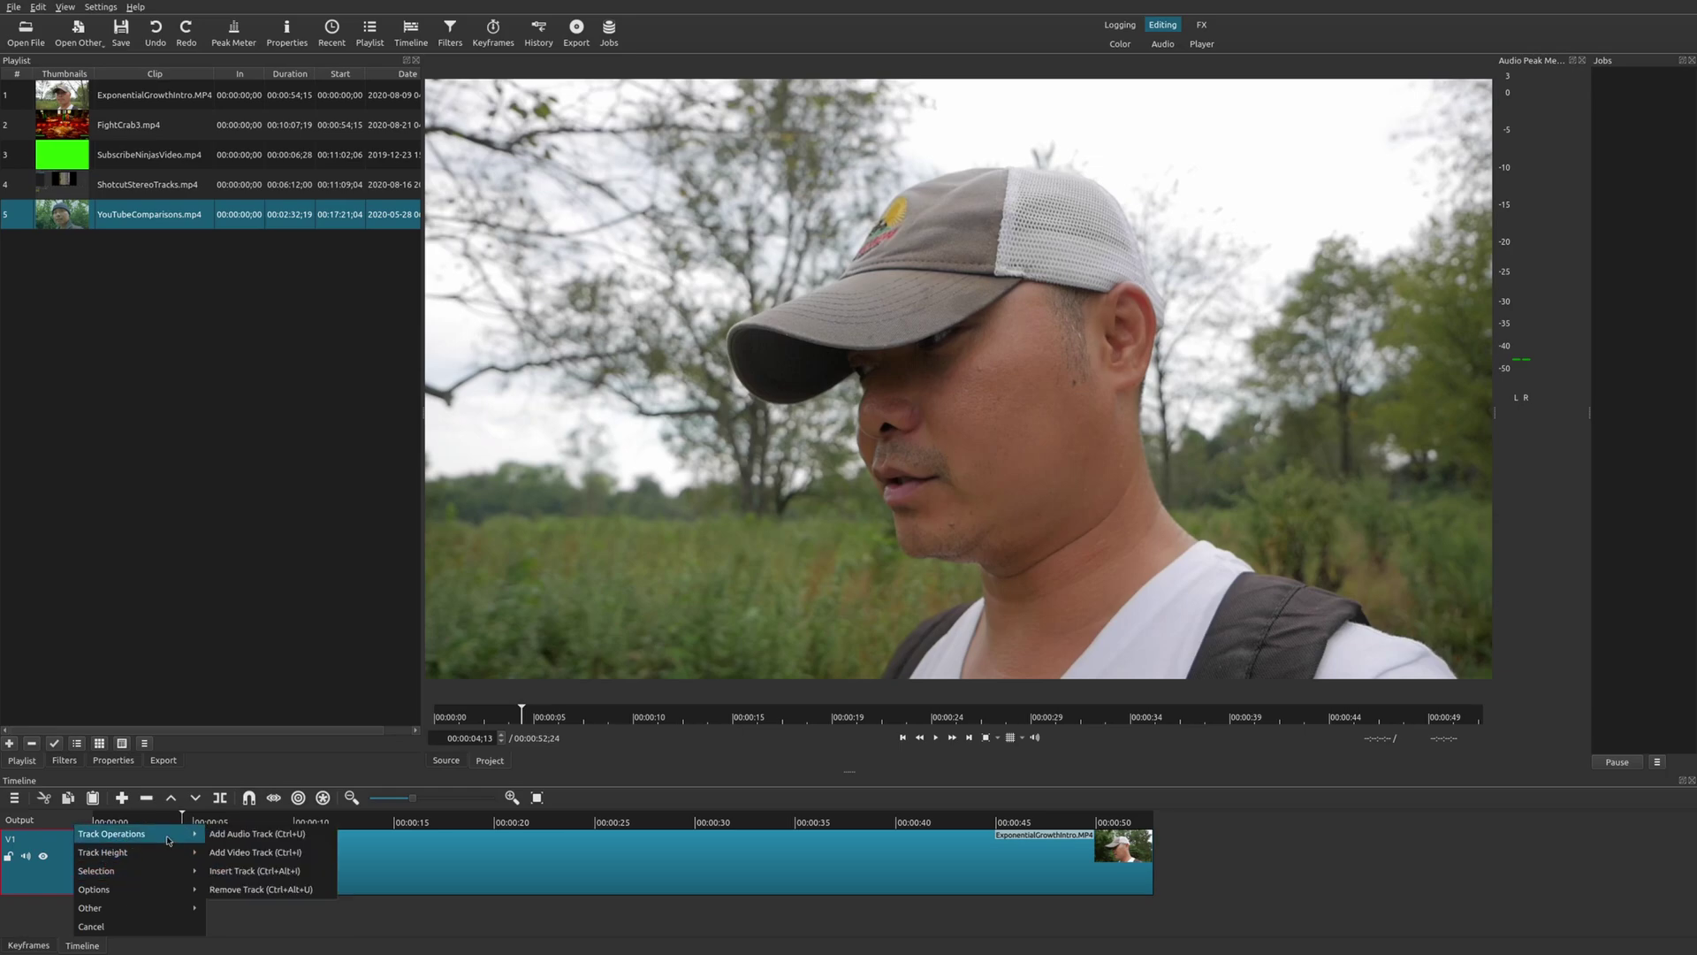
{"action": "left_click", "coordinate": [243, 871]}
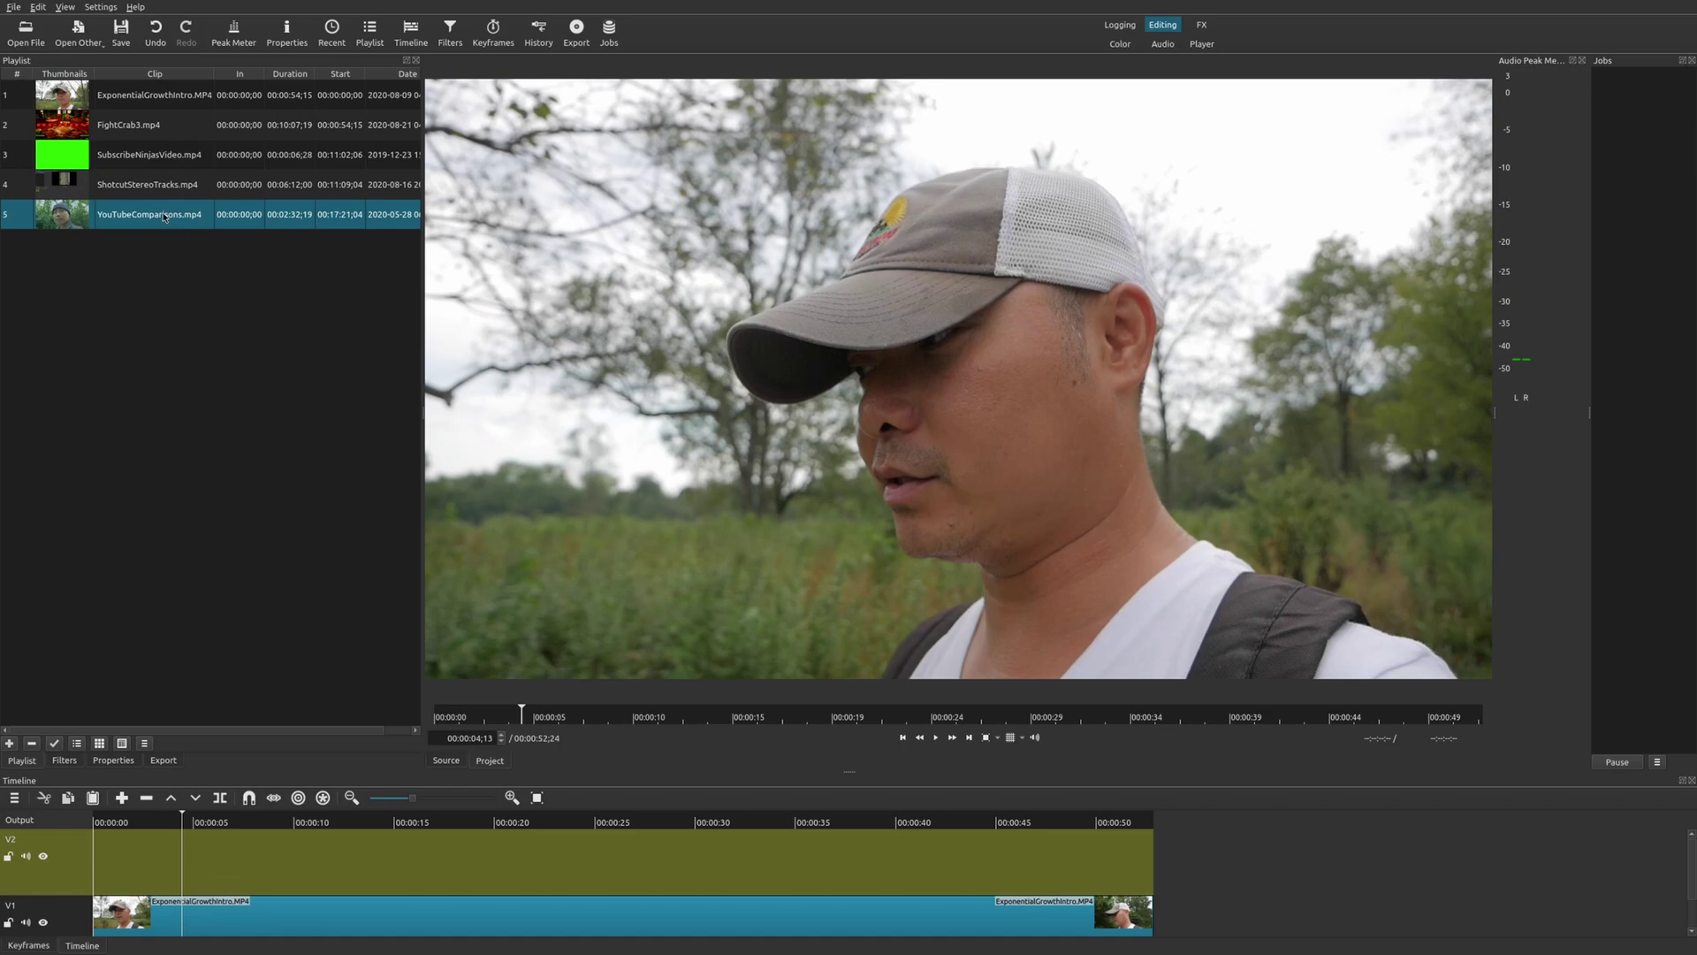
{"action": "left_click_drag", "start_coordinate": [163, 215], "coordinate": [183, 851]}
{"action": "left_click", "coordinate": [183, 835]}
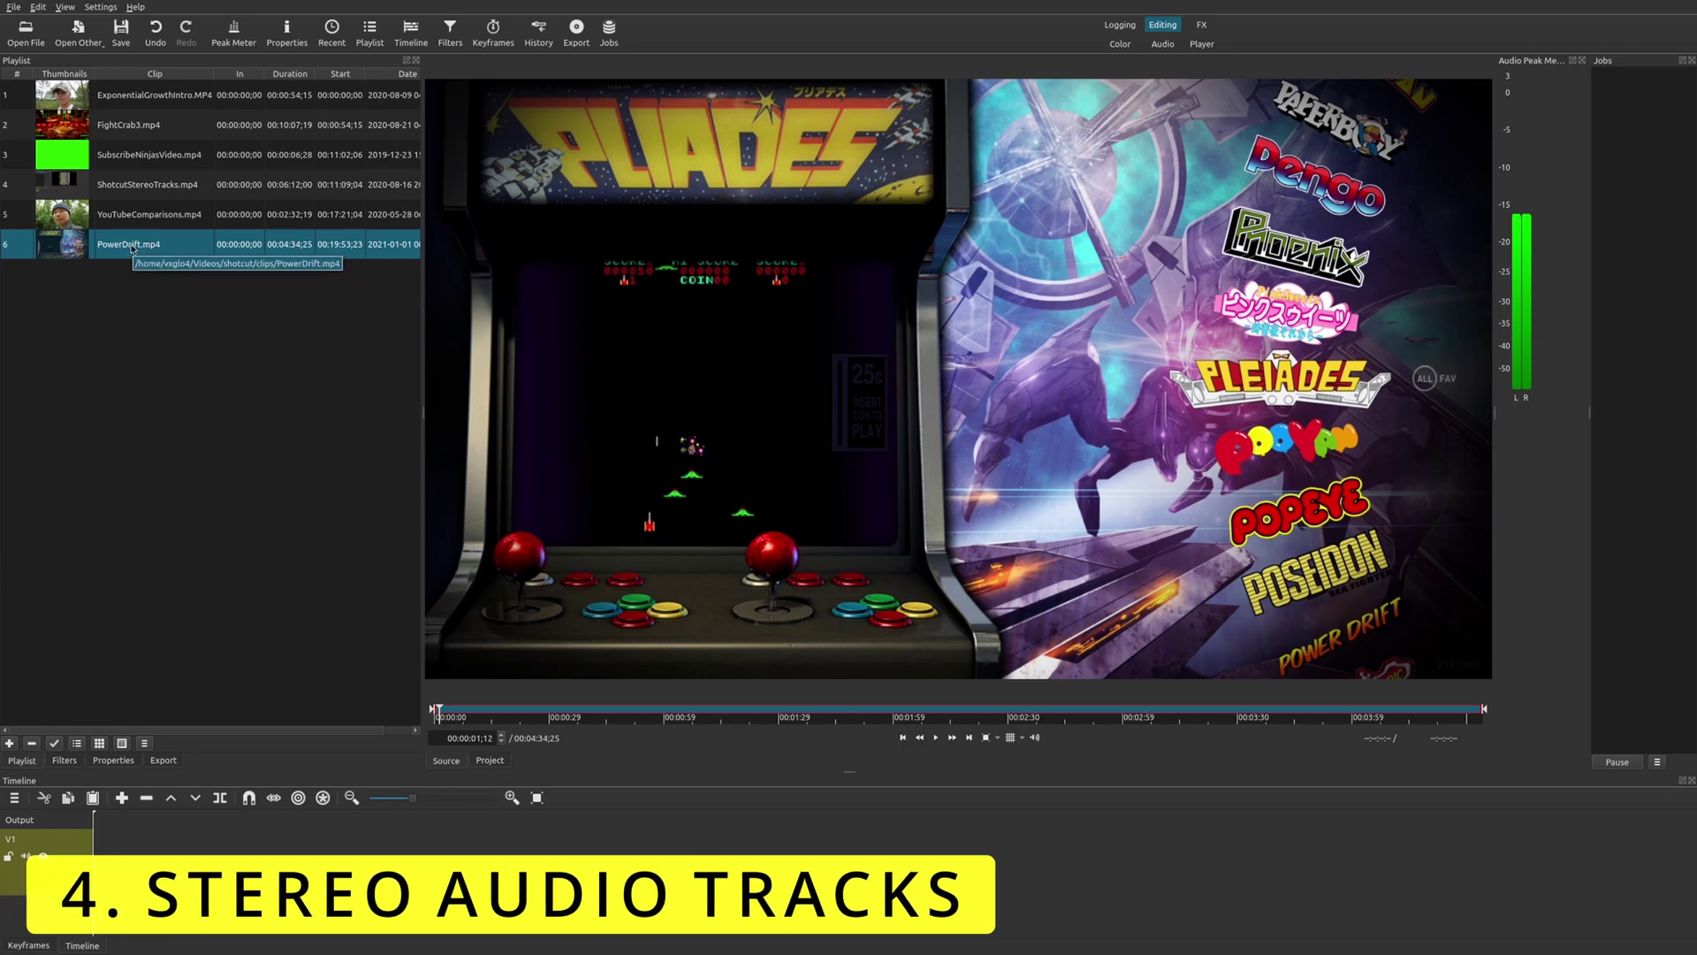
Place PowerDrift.mp4 at the start of V1 and preview it, including from about 14 seconds.
{"action": "left_click_drag", "start_coordinate": [132, 250], "coordinate": [204, 851]}
{"action": "left_click_drag", "start_coordinate": [349, 856], "coordinate": [349, 858]}
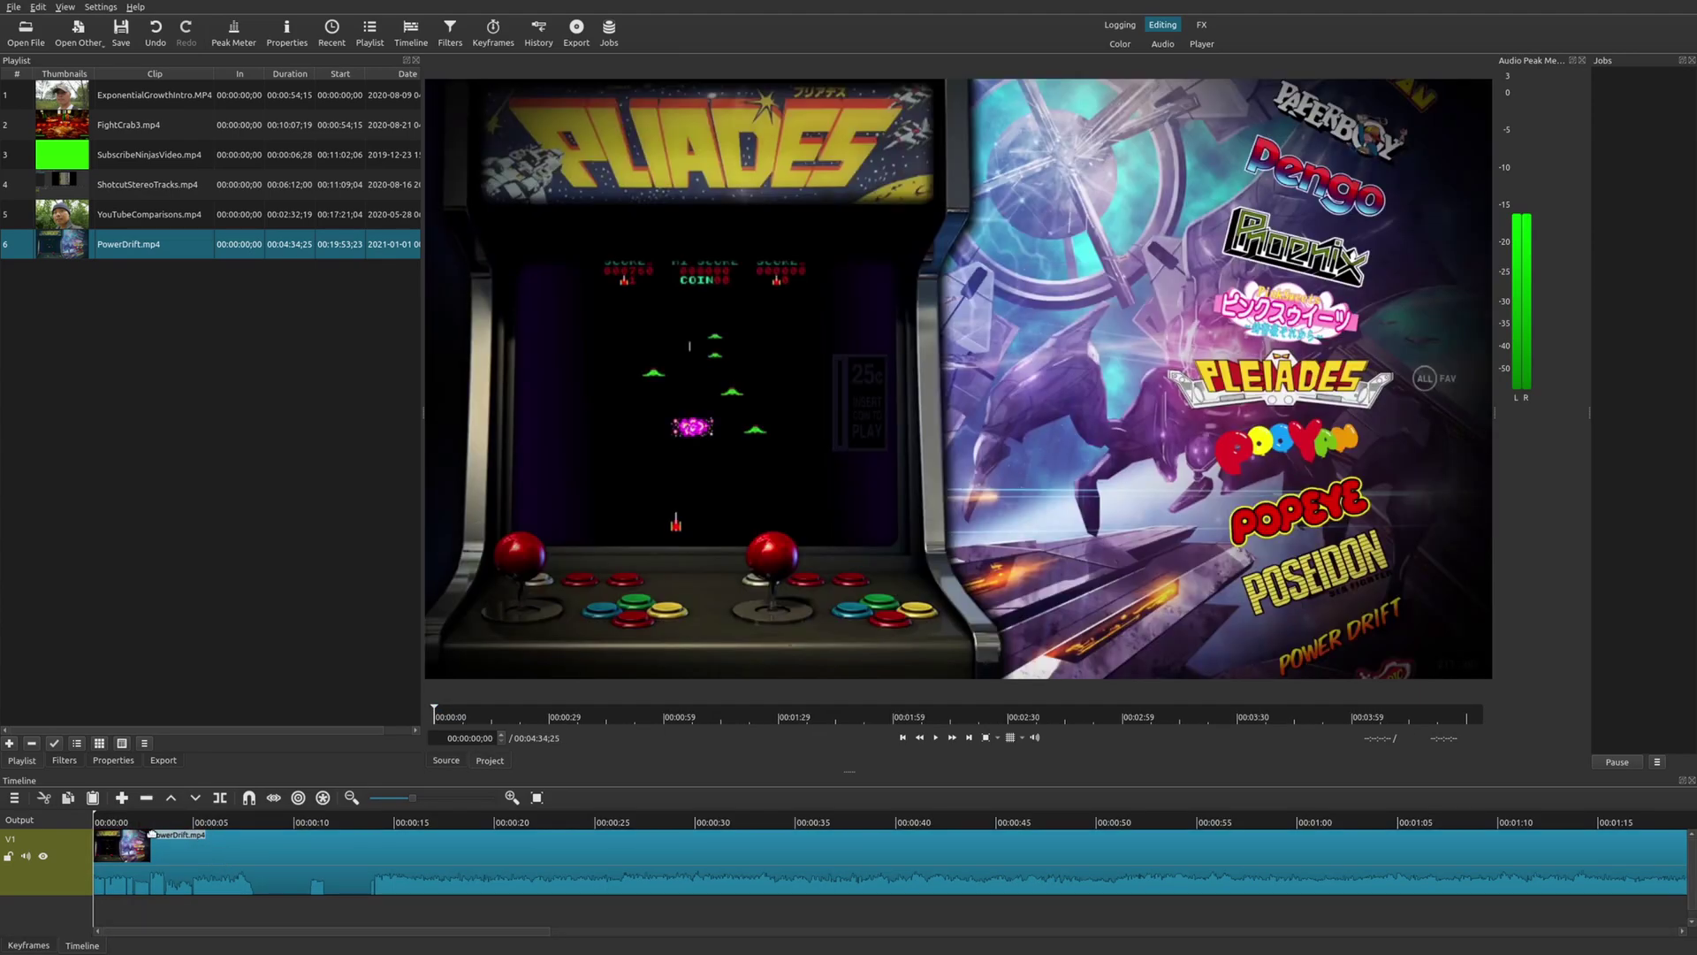
{"action": "key", "text": "space"}
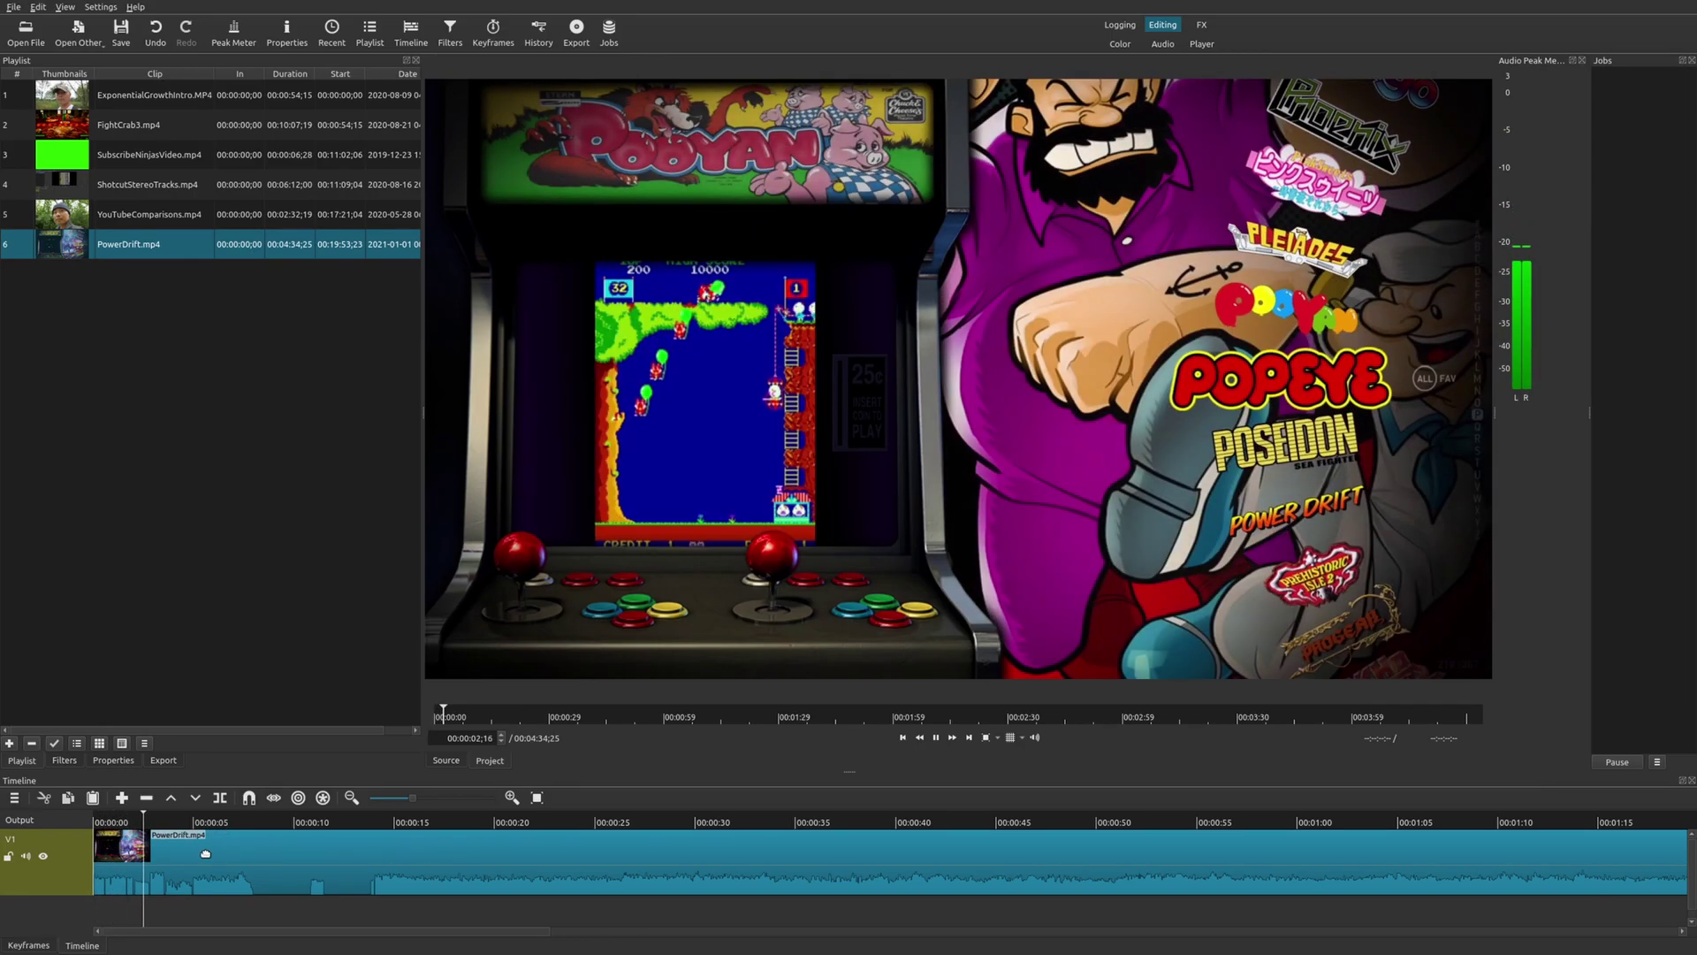
{"action": "key", "text": "space"}
{"action": "left_click", "coordinate": [375, 830]}
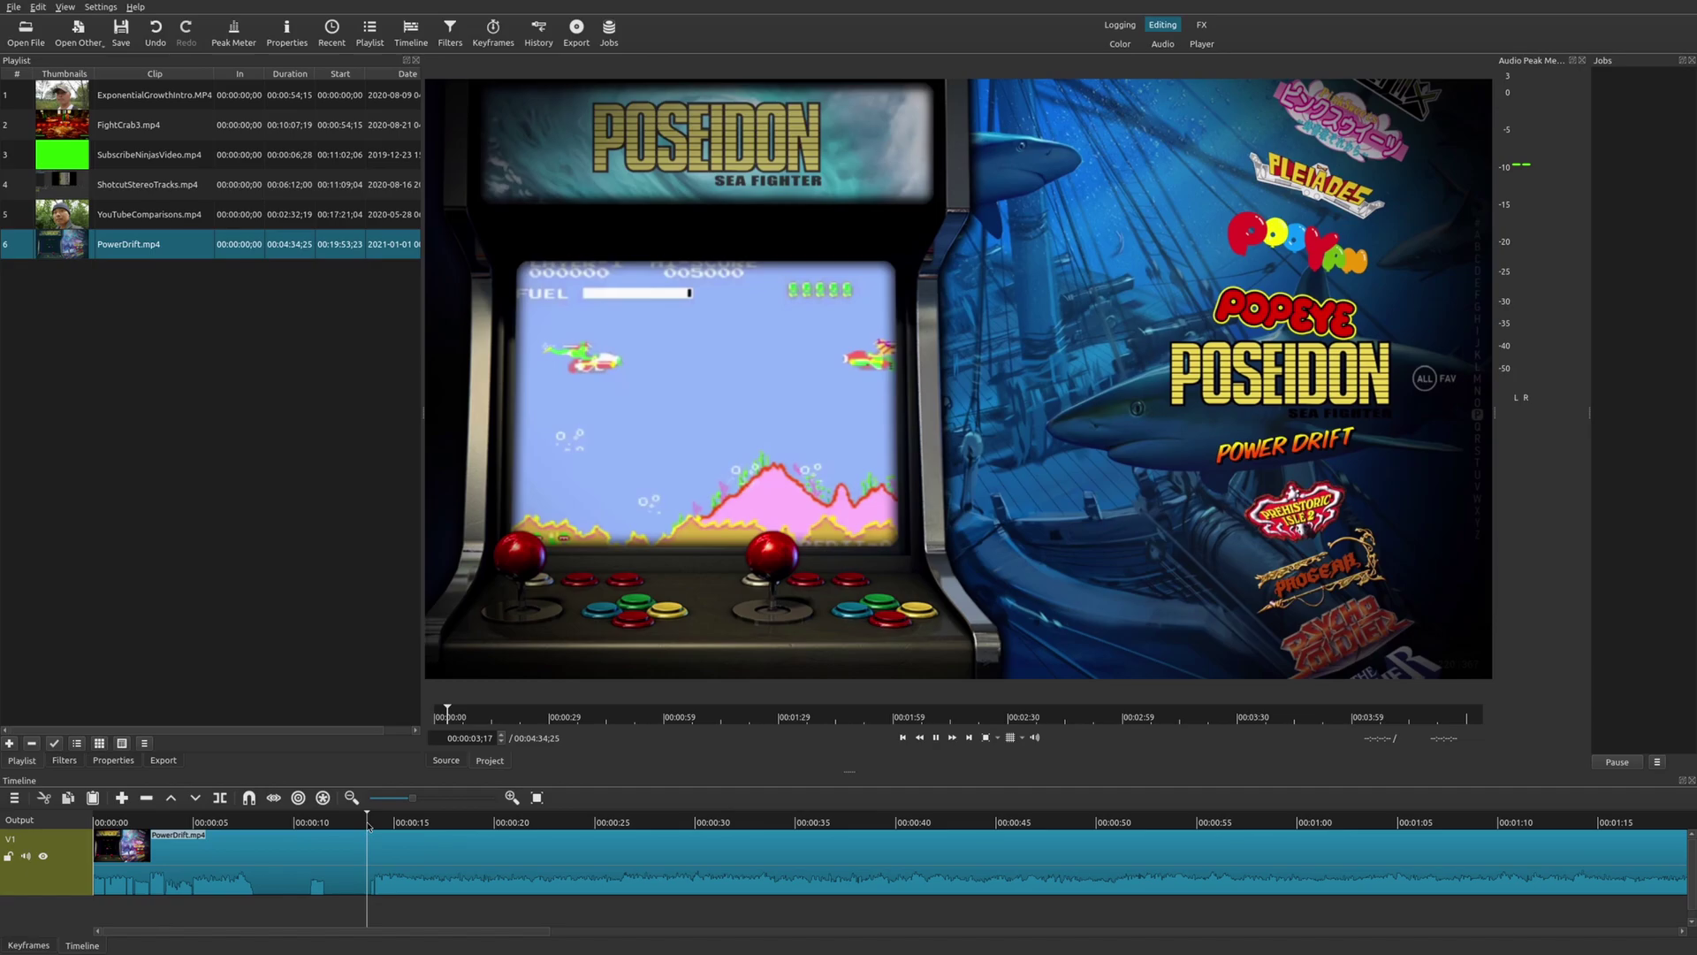
{"action": "key", "text": "space"}
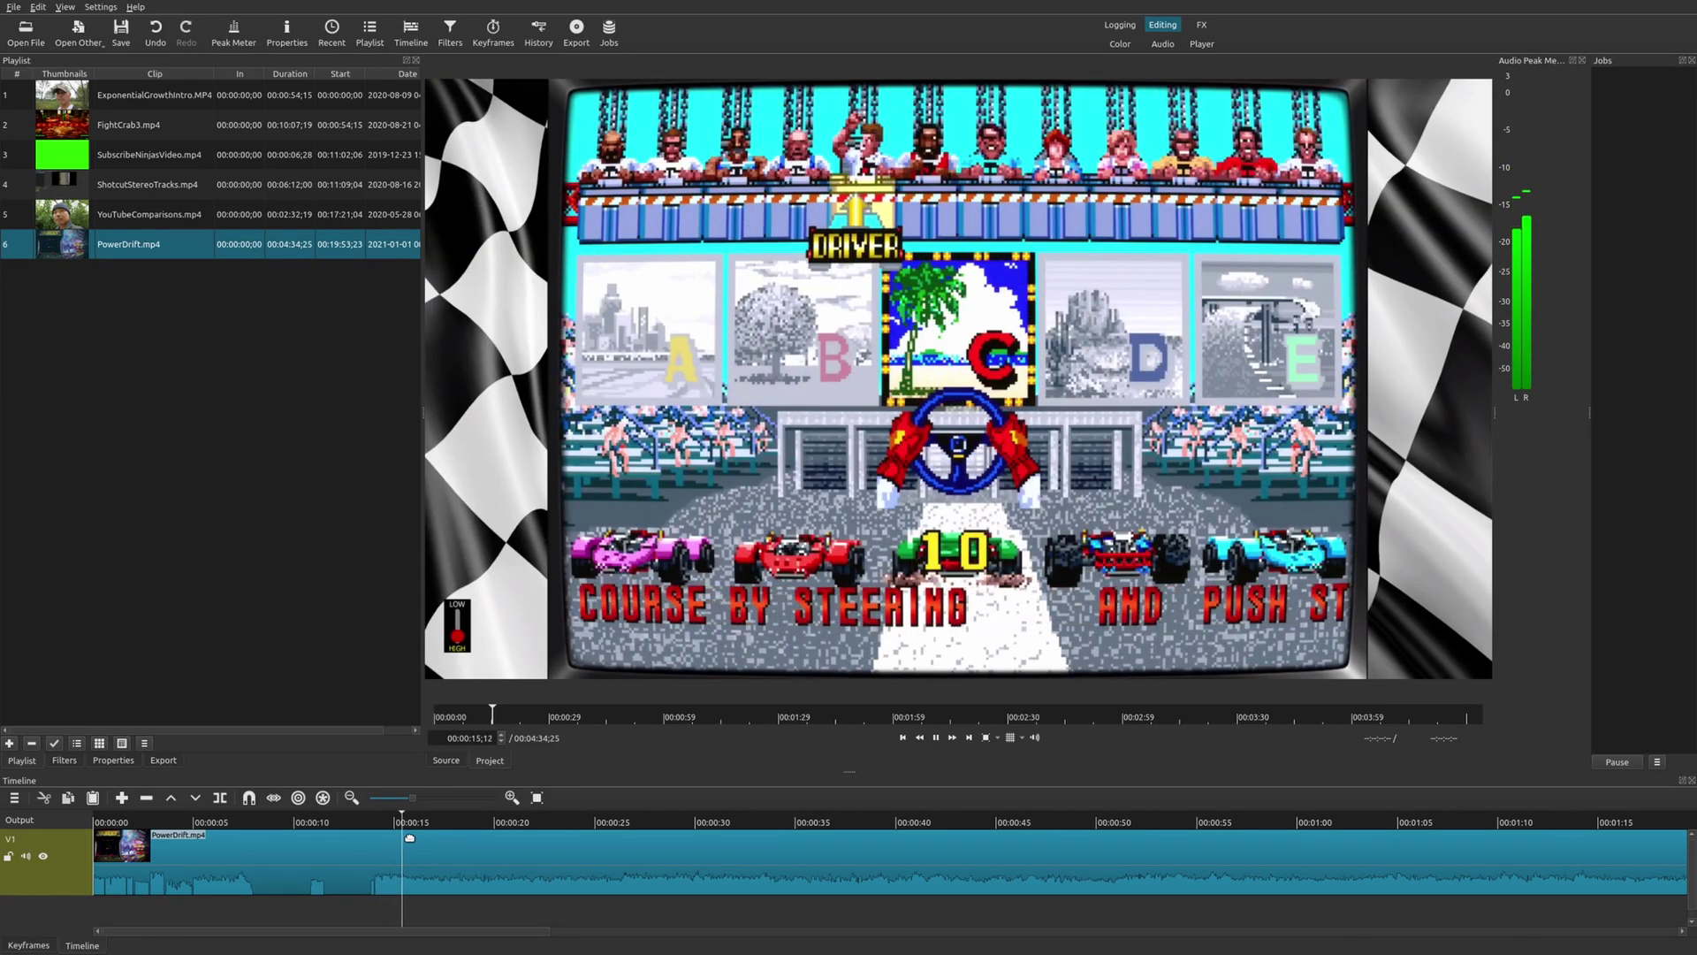
{"action": "key", "text": "space"}
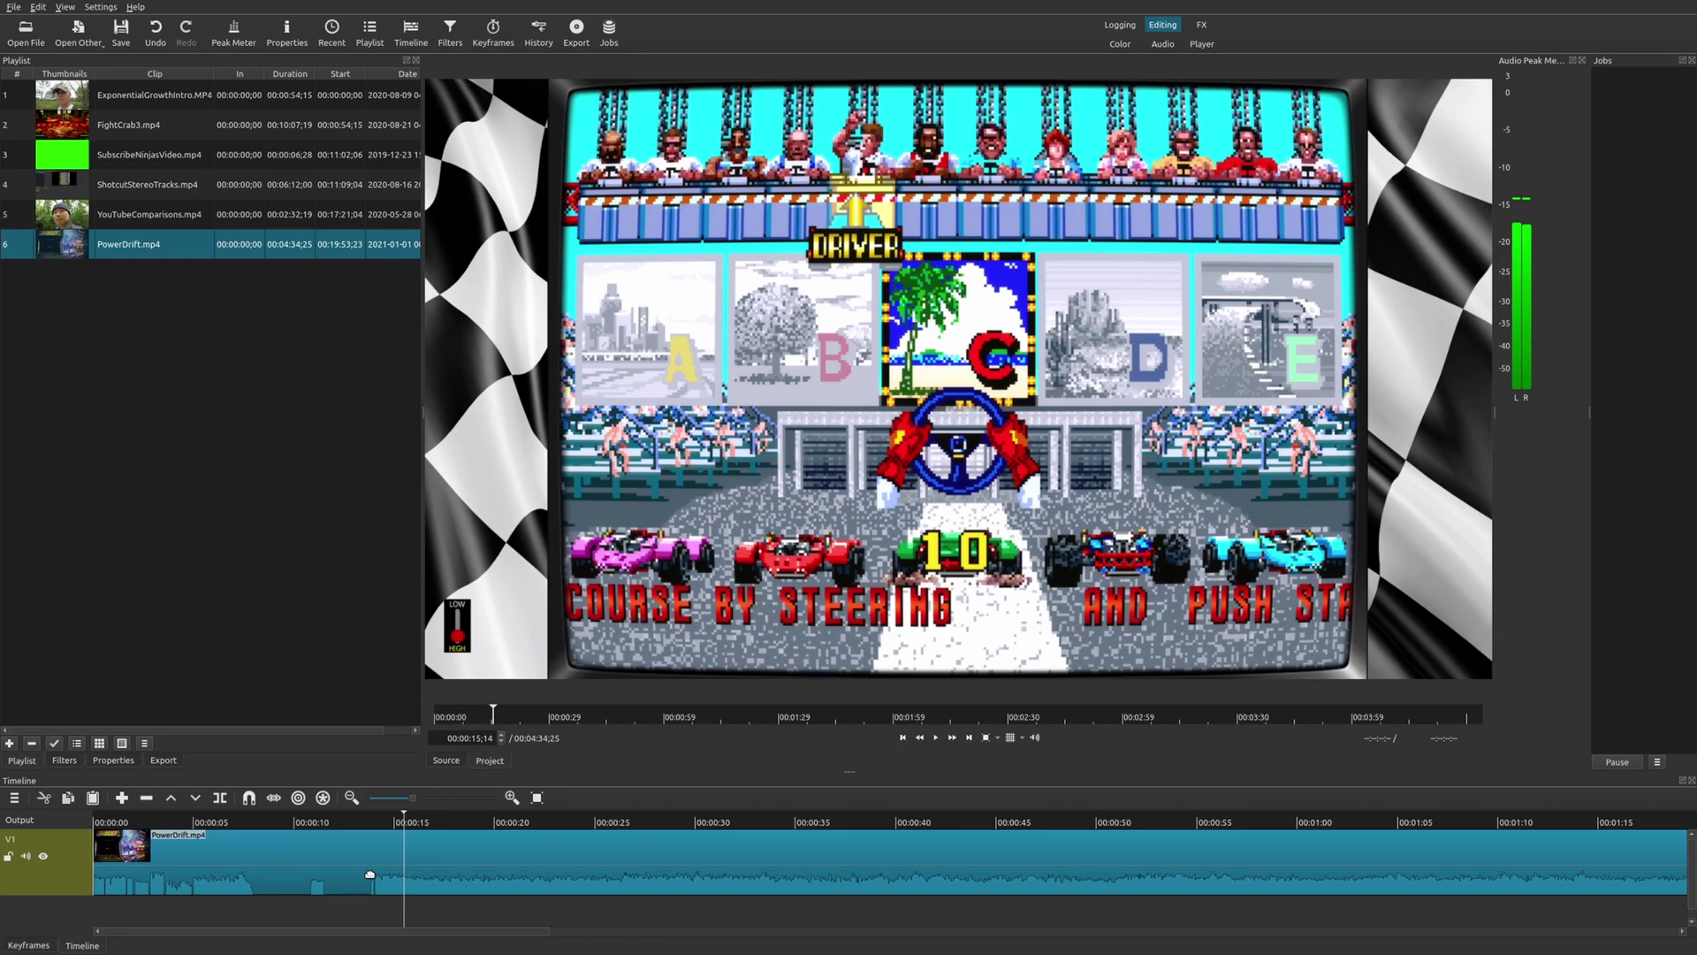
Switch the PowerDrift clip's audio track to 2: 2 ch 48 KHz aac and play to check it.
{"action": "left_click", "coordinate": [370, 874]}
{"action": "left_click", "coordinate": [116, 763]}
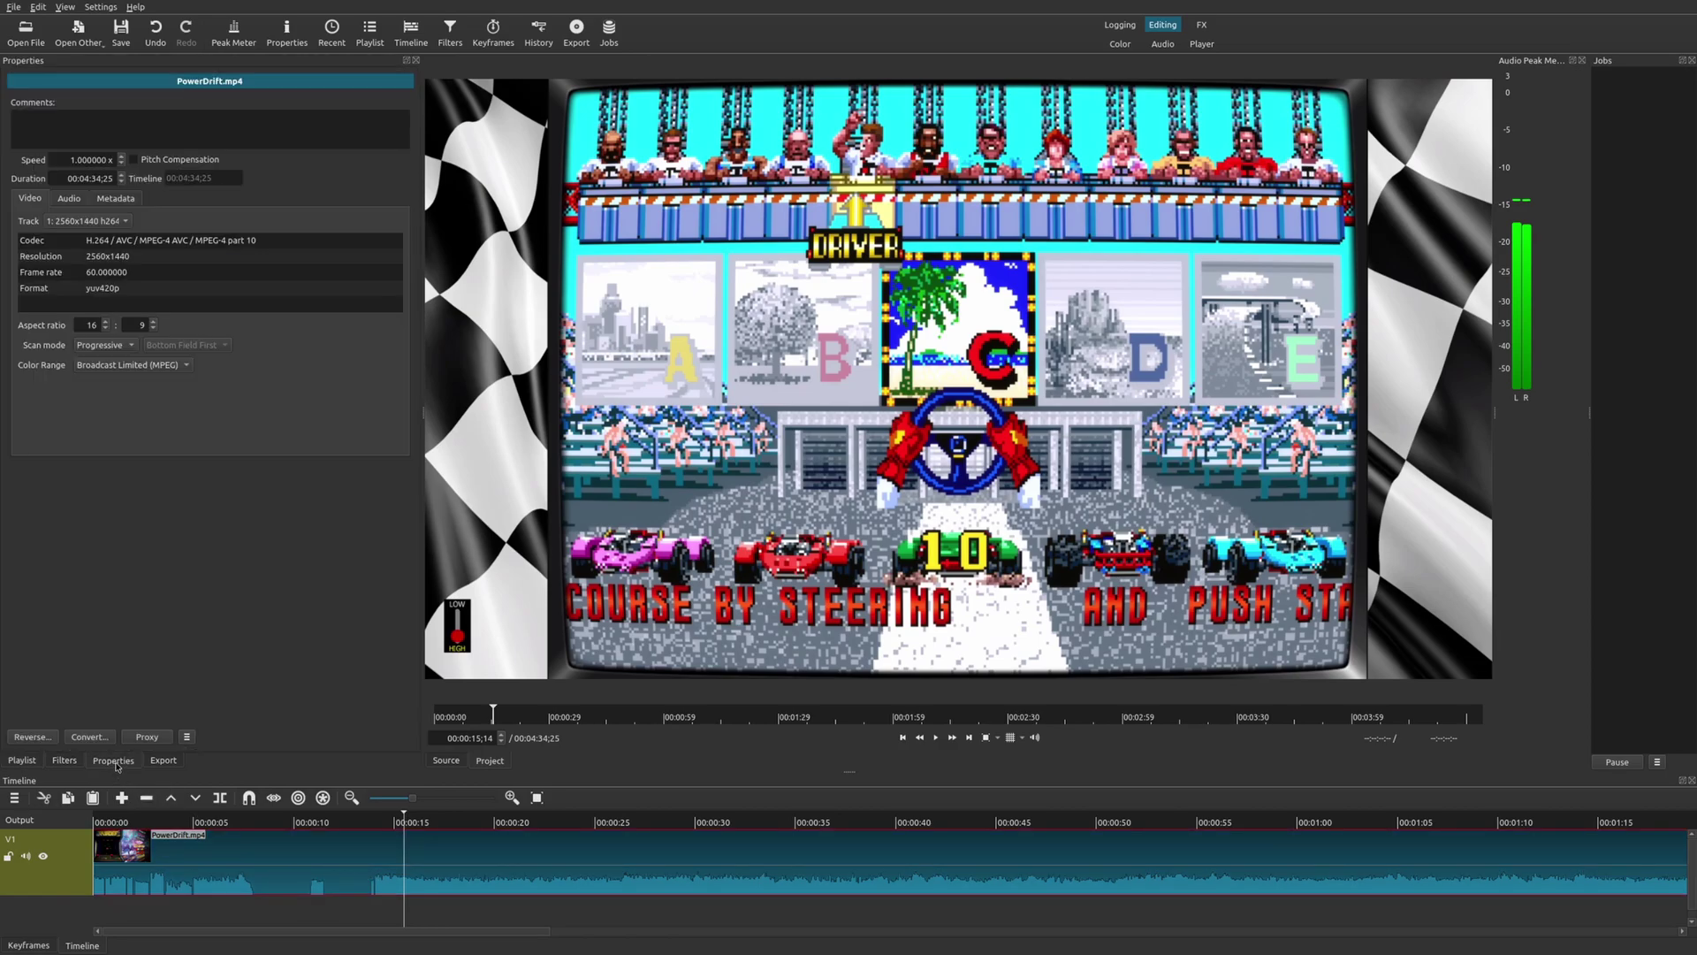
{"action": "left_click", "coordinate": [77, 199]}
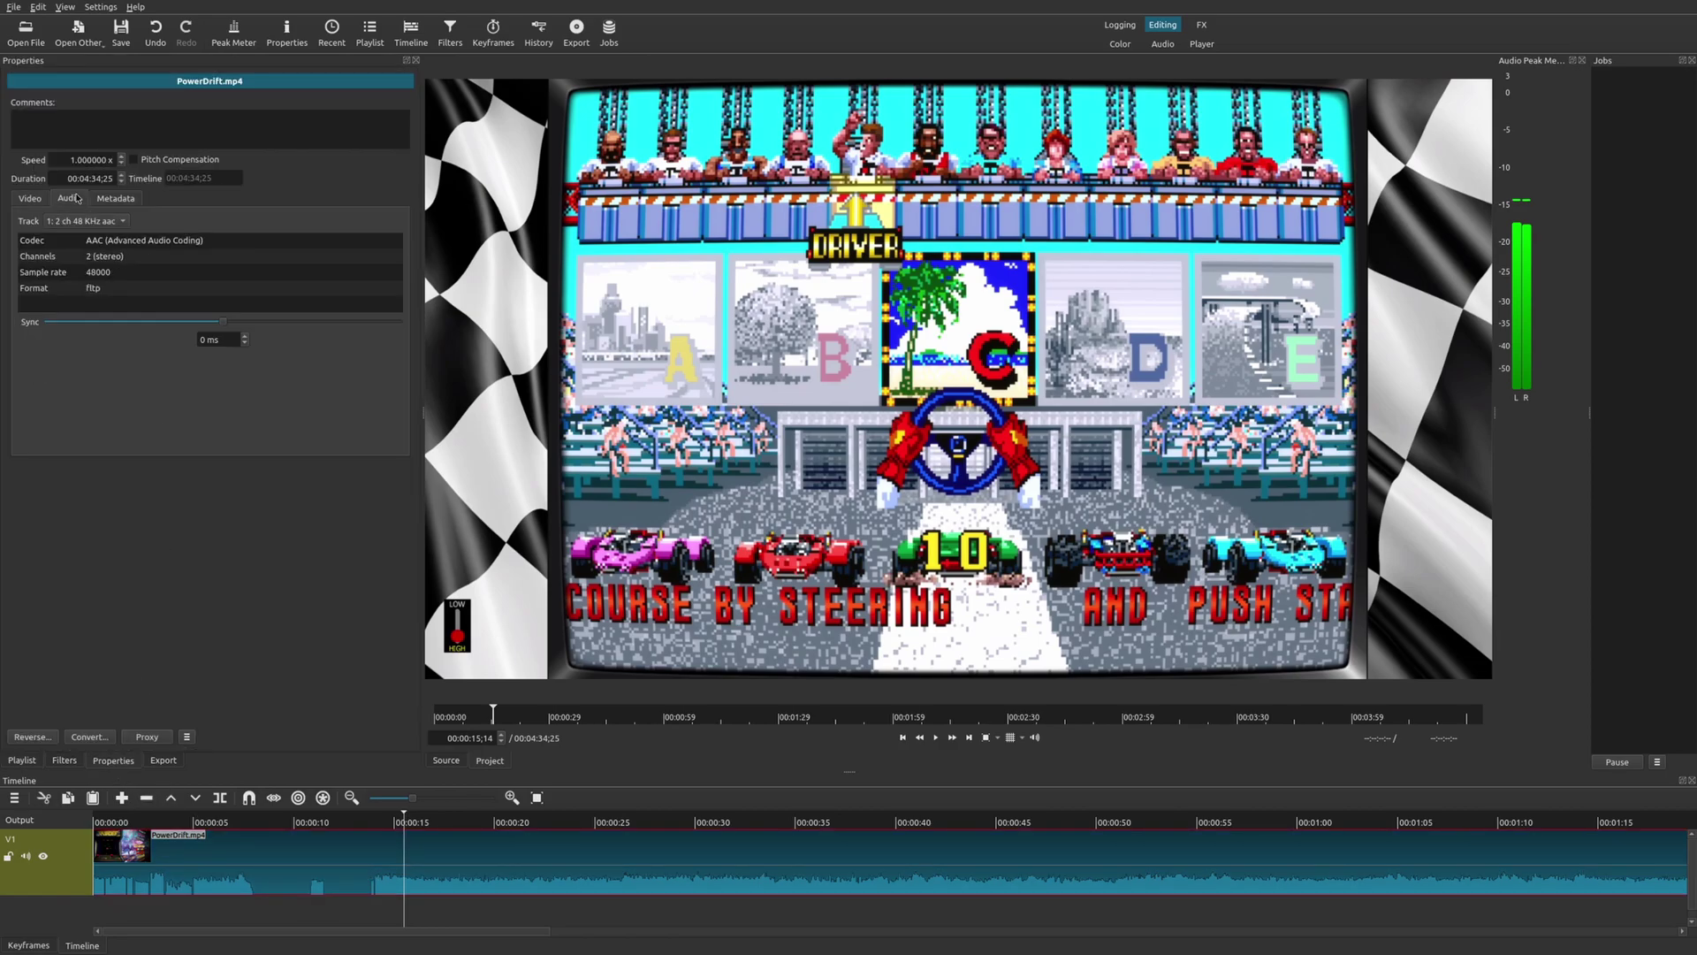
{"action": "left_click", "coordinate": [101, 224]}
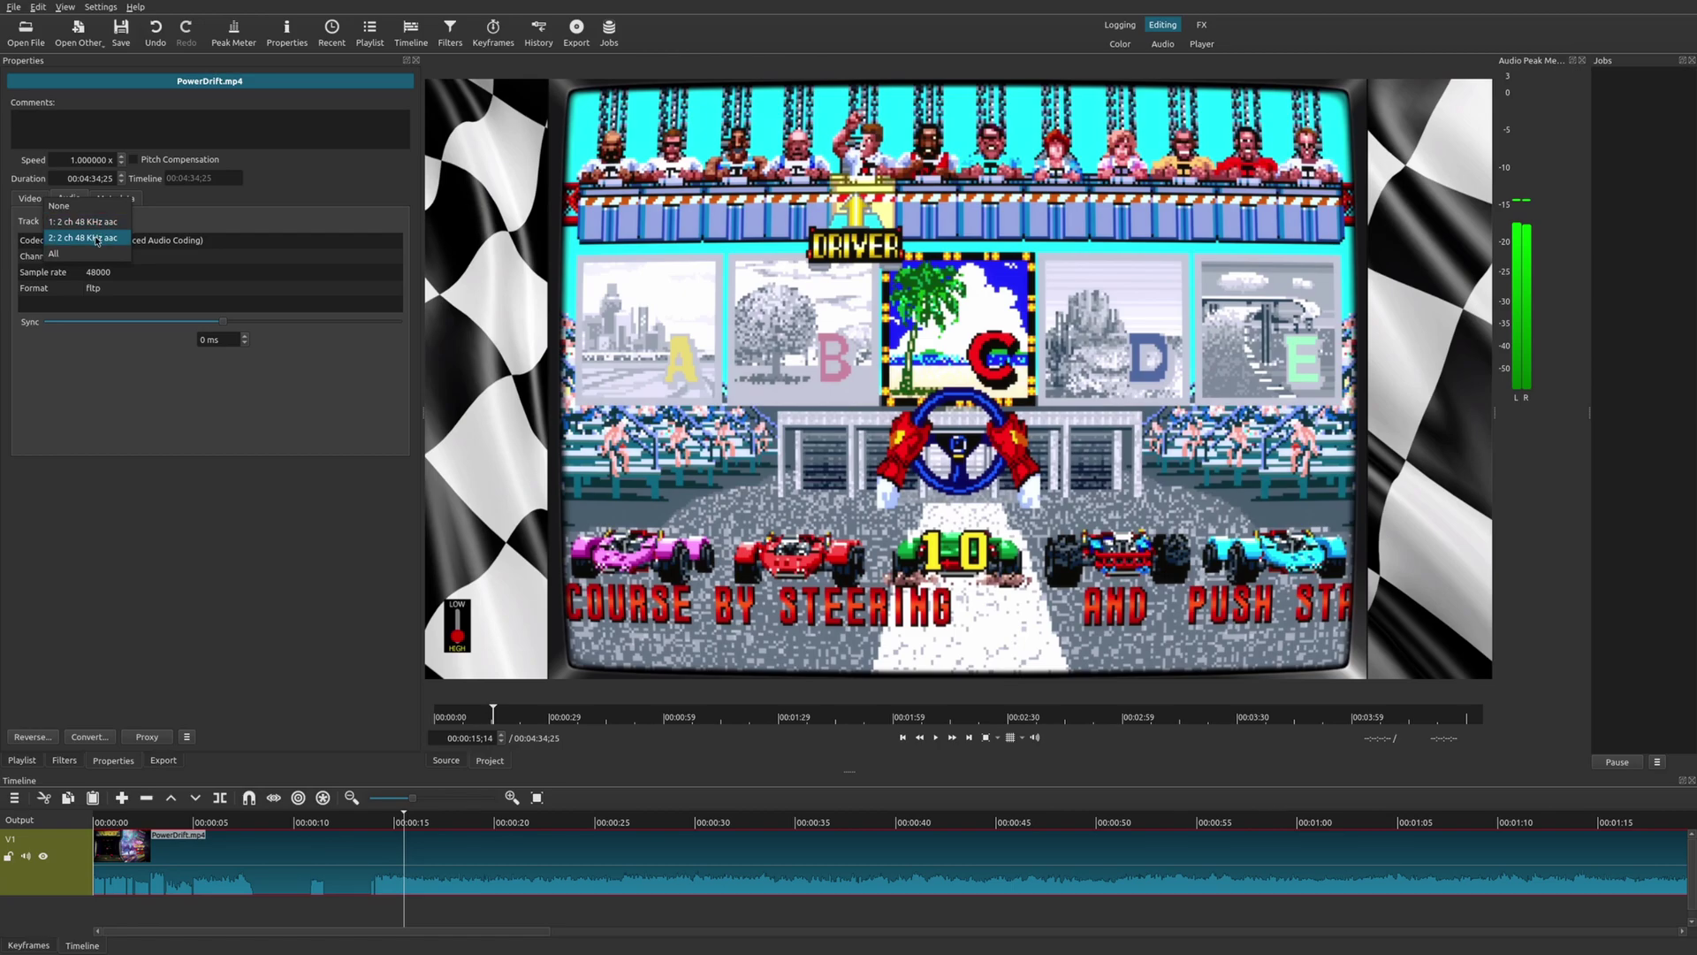
{"action": "left_click", "coordinate": [98, 240]}
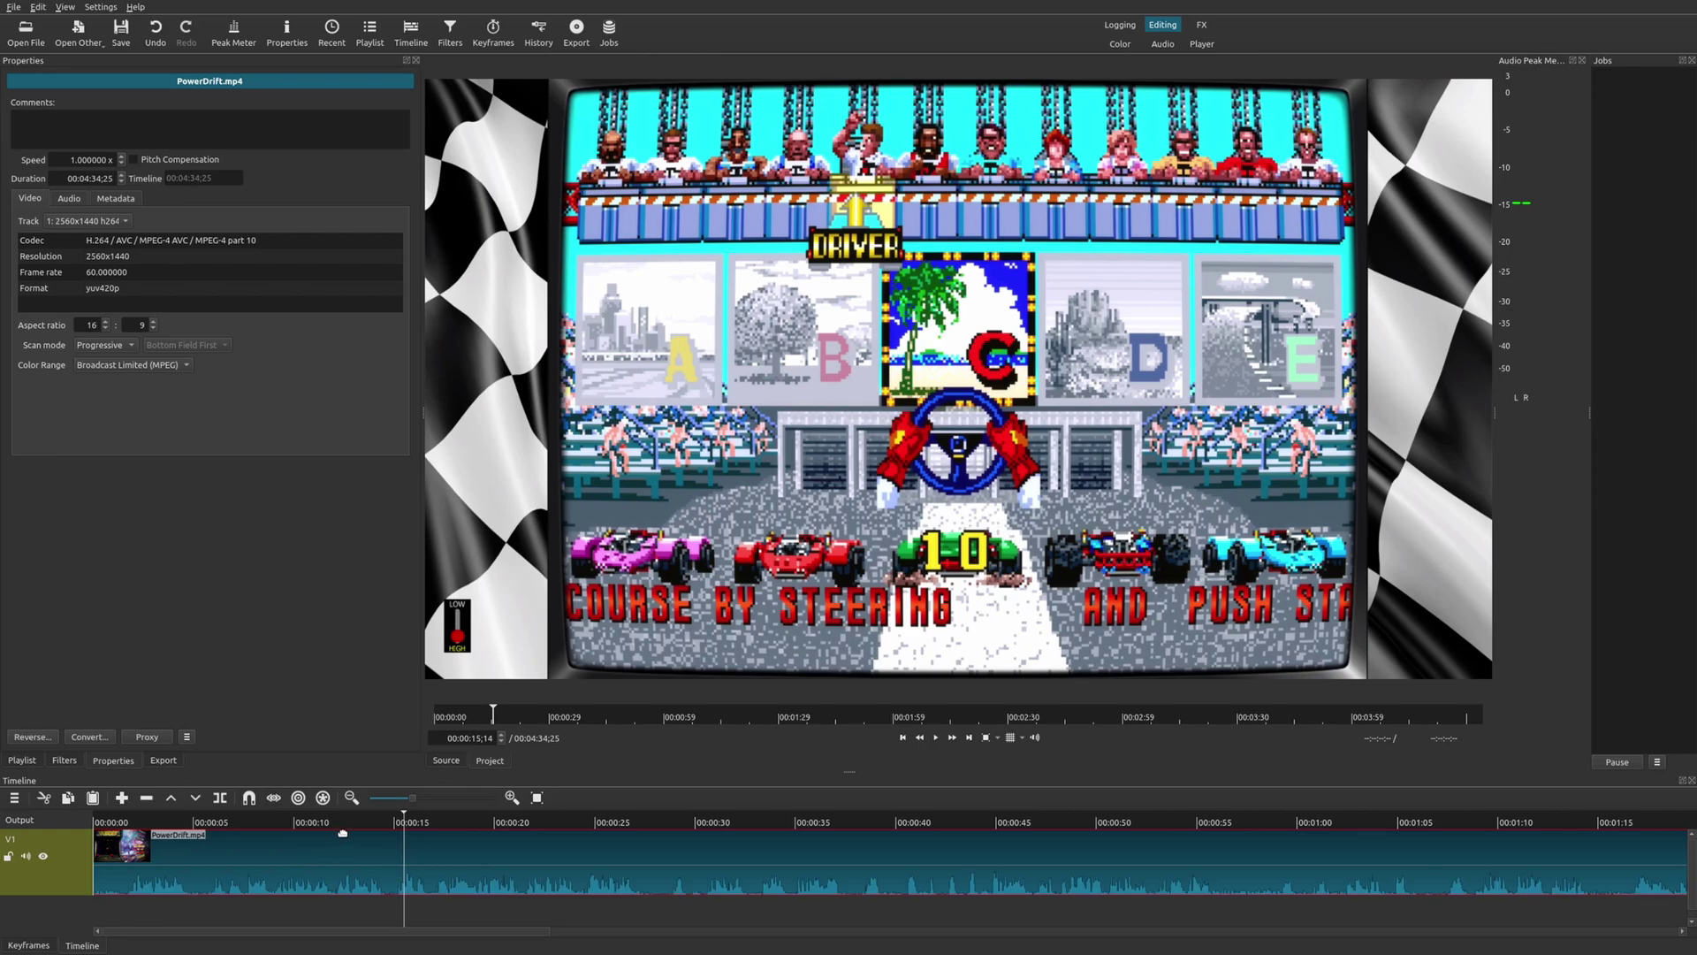
{"action": "key", "text": "space"}
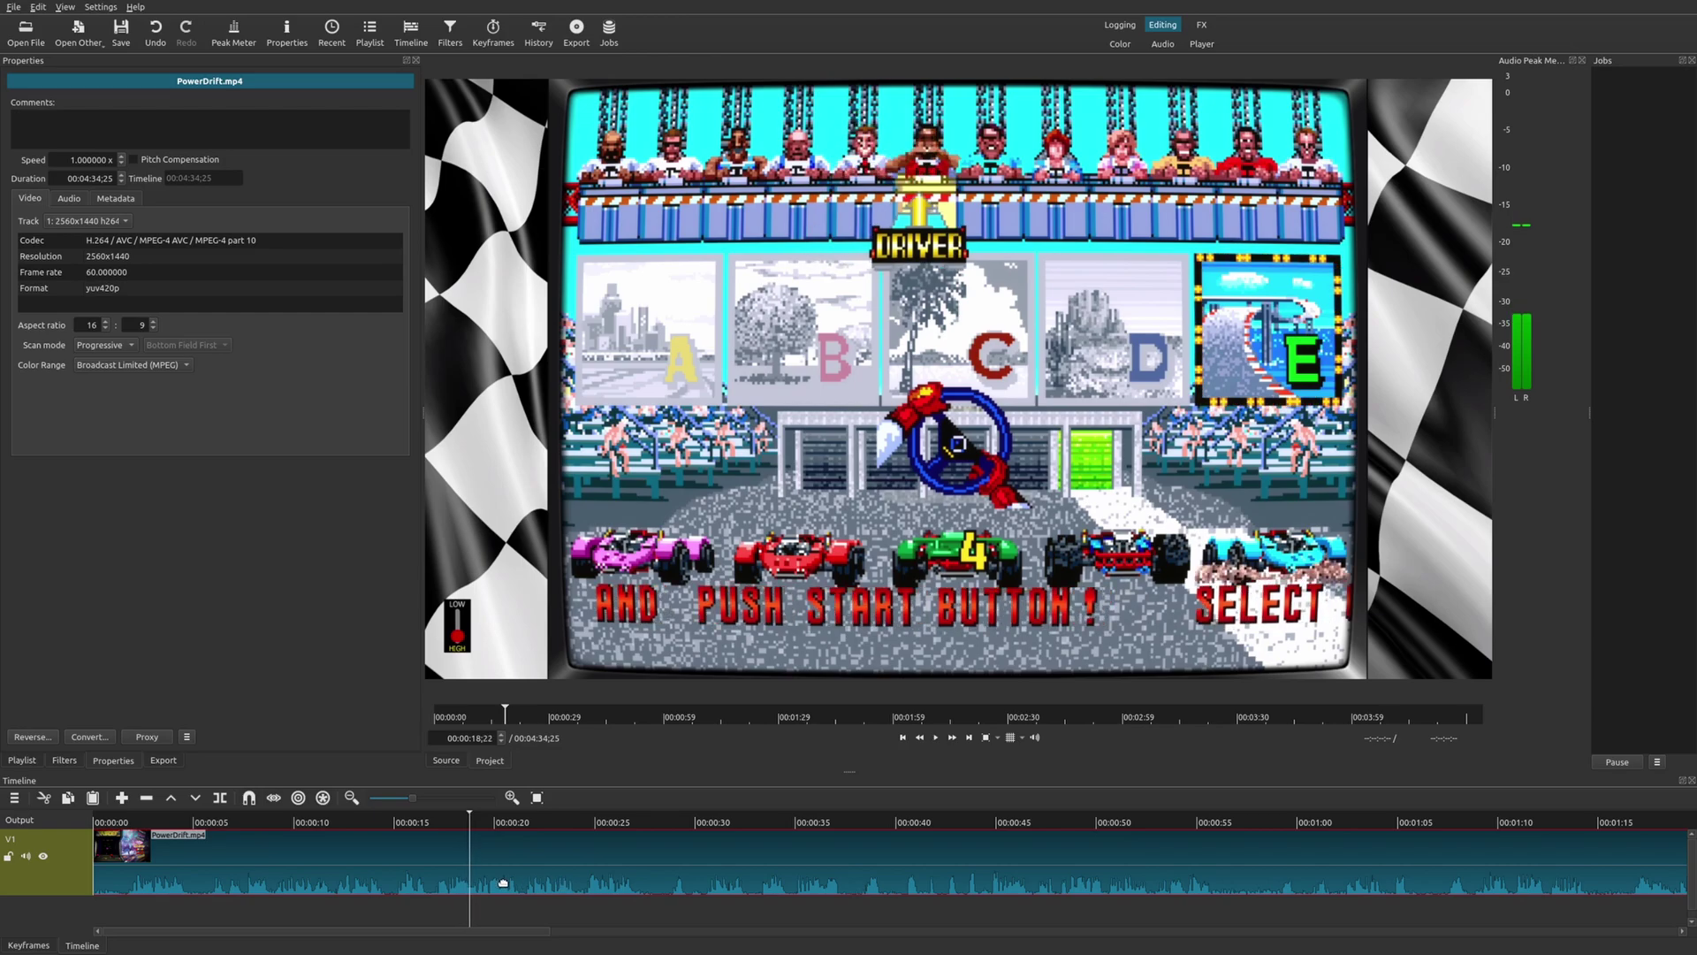
{"action": "key", "text": "space"}
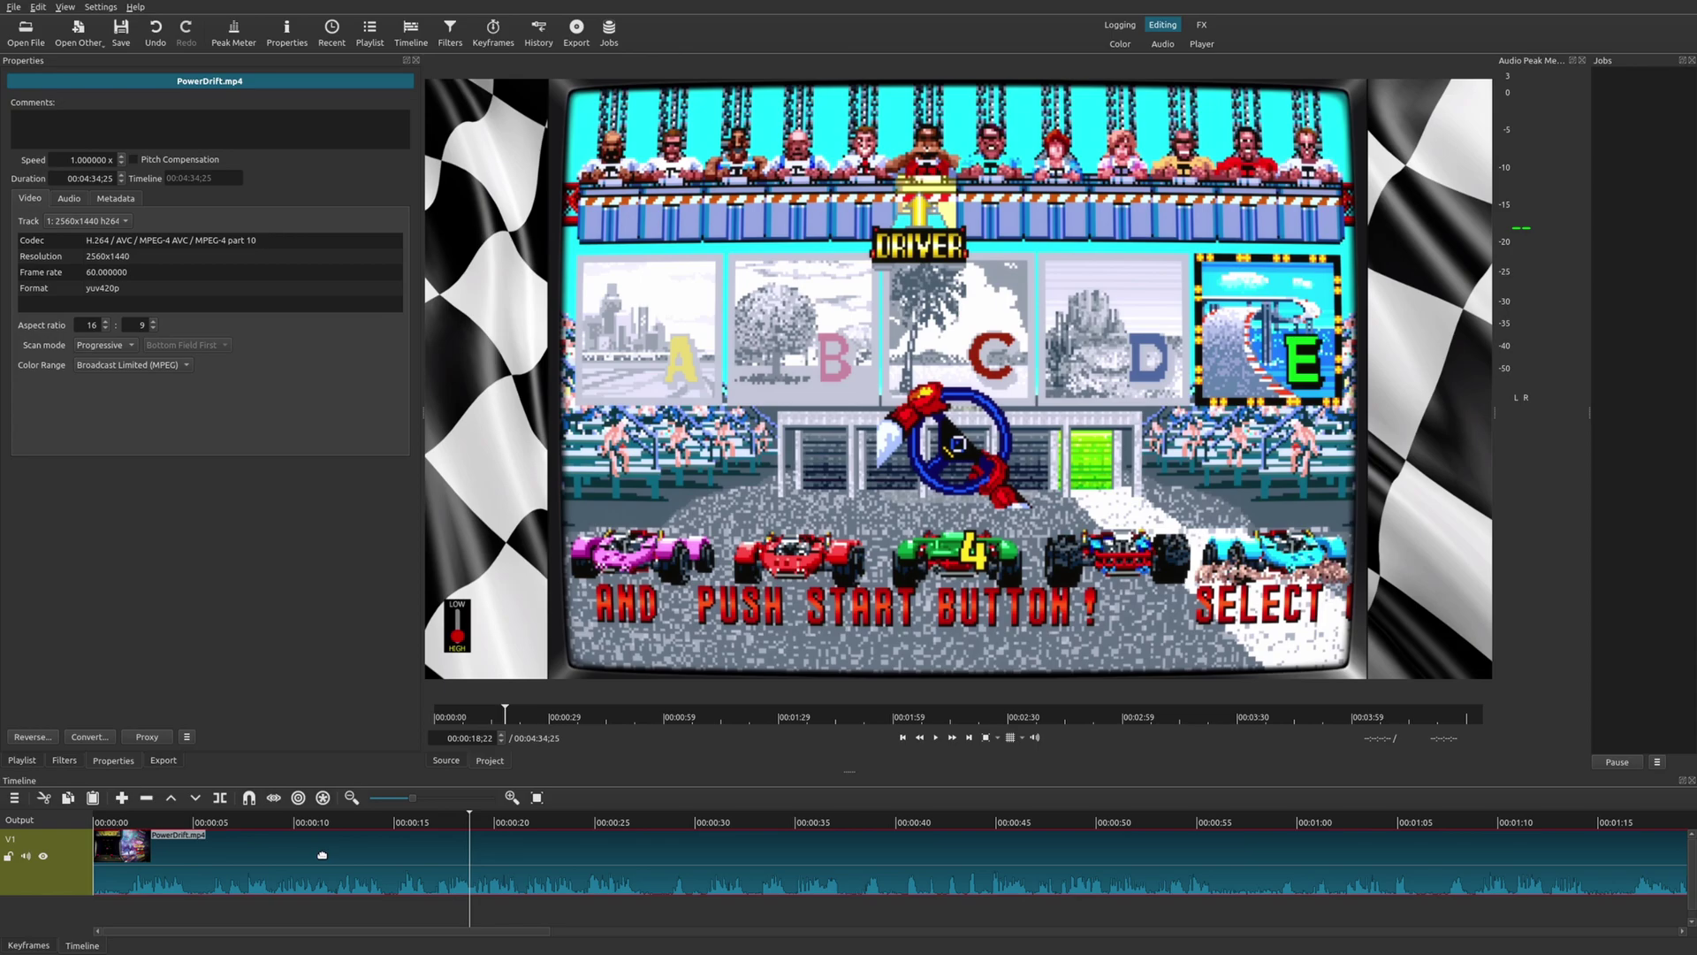
Detach the PowerDrift clip's audio onto its own A1 track.
{"action": "right_click", "coordinate": [321, 854]}
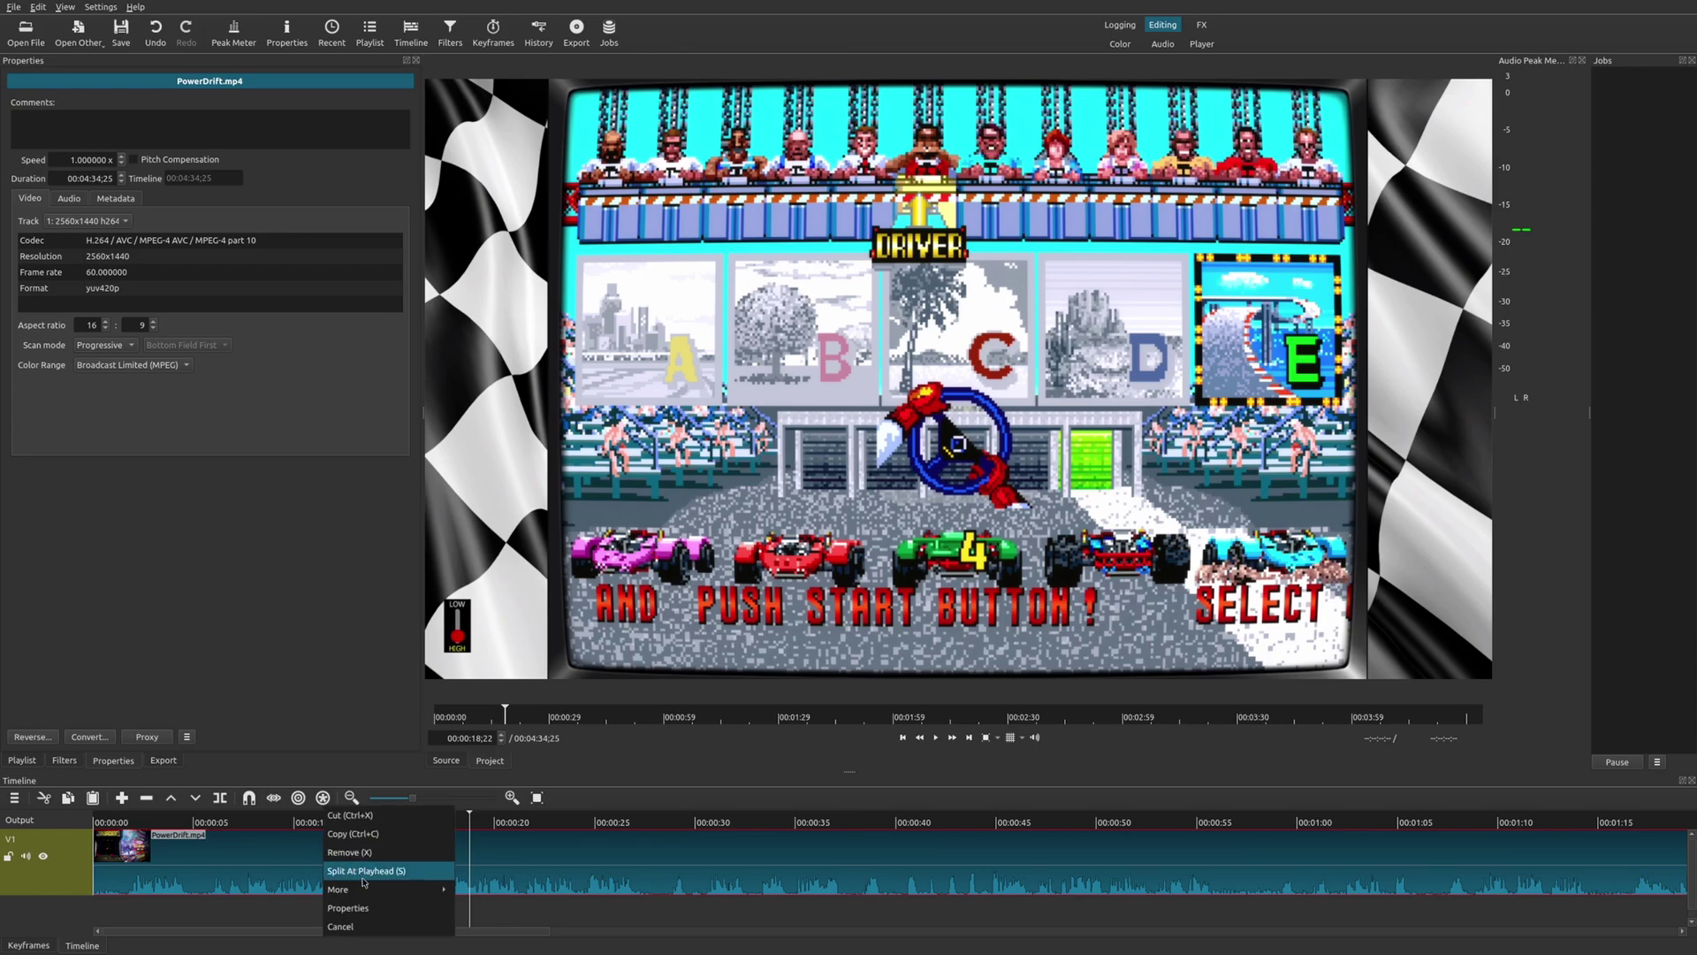
{"action": "mouse_move", "coordinate": [366, 889]}
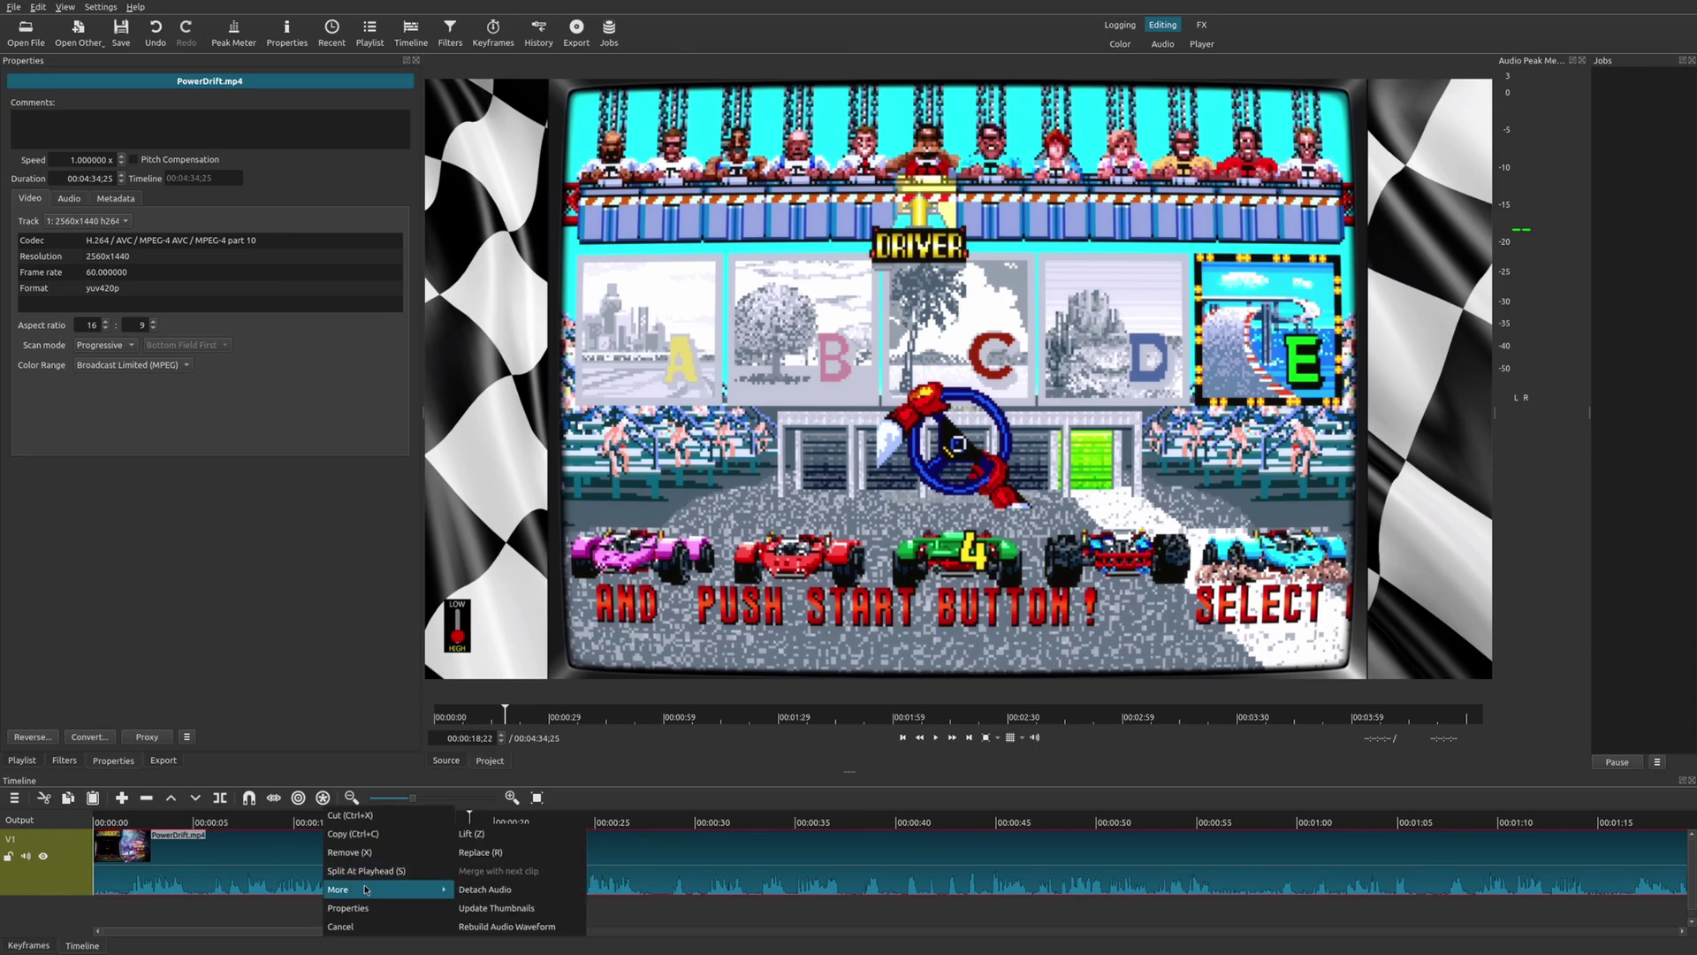
{"action": "left_click", "coordinate": [516, 891]}
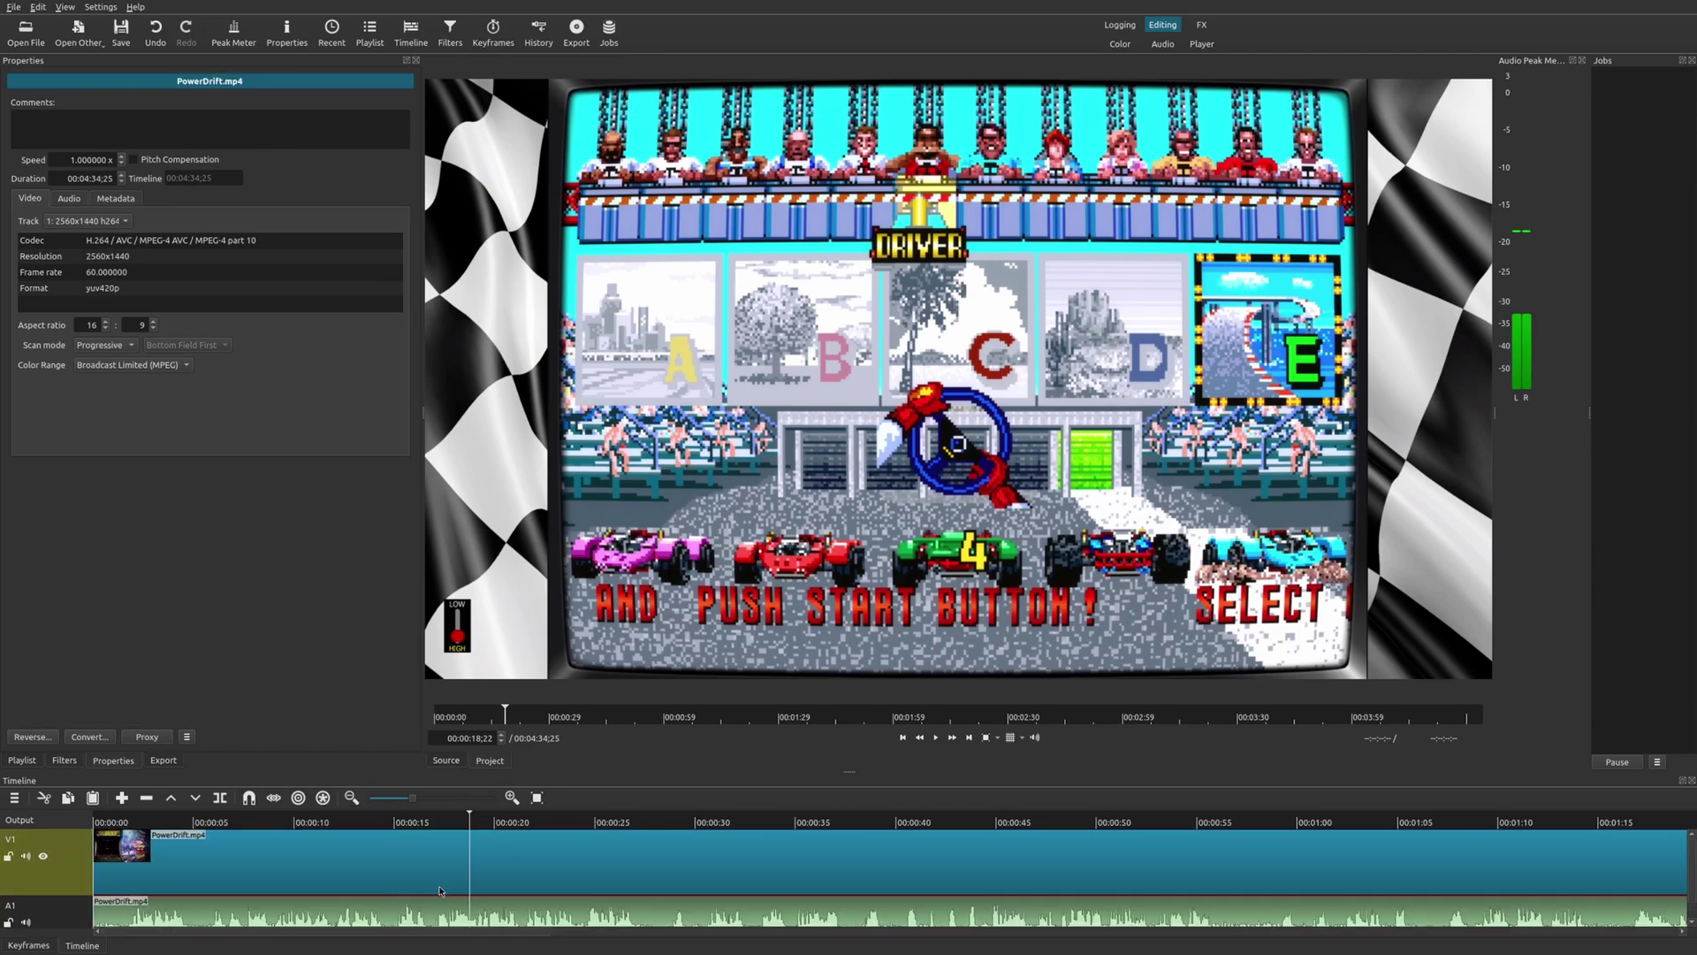
Check the video clip's audio track options, re-enable its audio, and play from about 5 seconds.
{"action": "left_click", "coordinate": [220, 823]}
{"action": "left_click", "coordinate": [240, 920]}
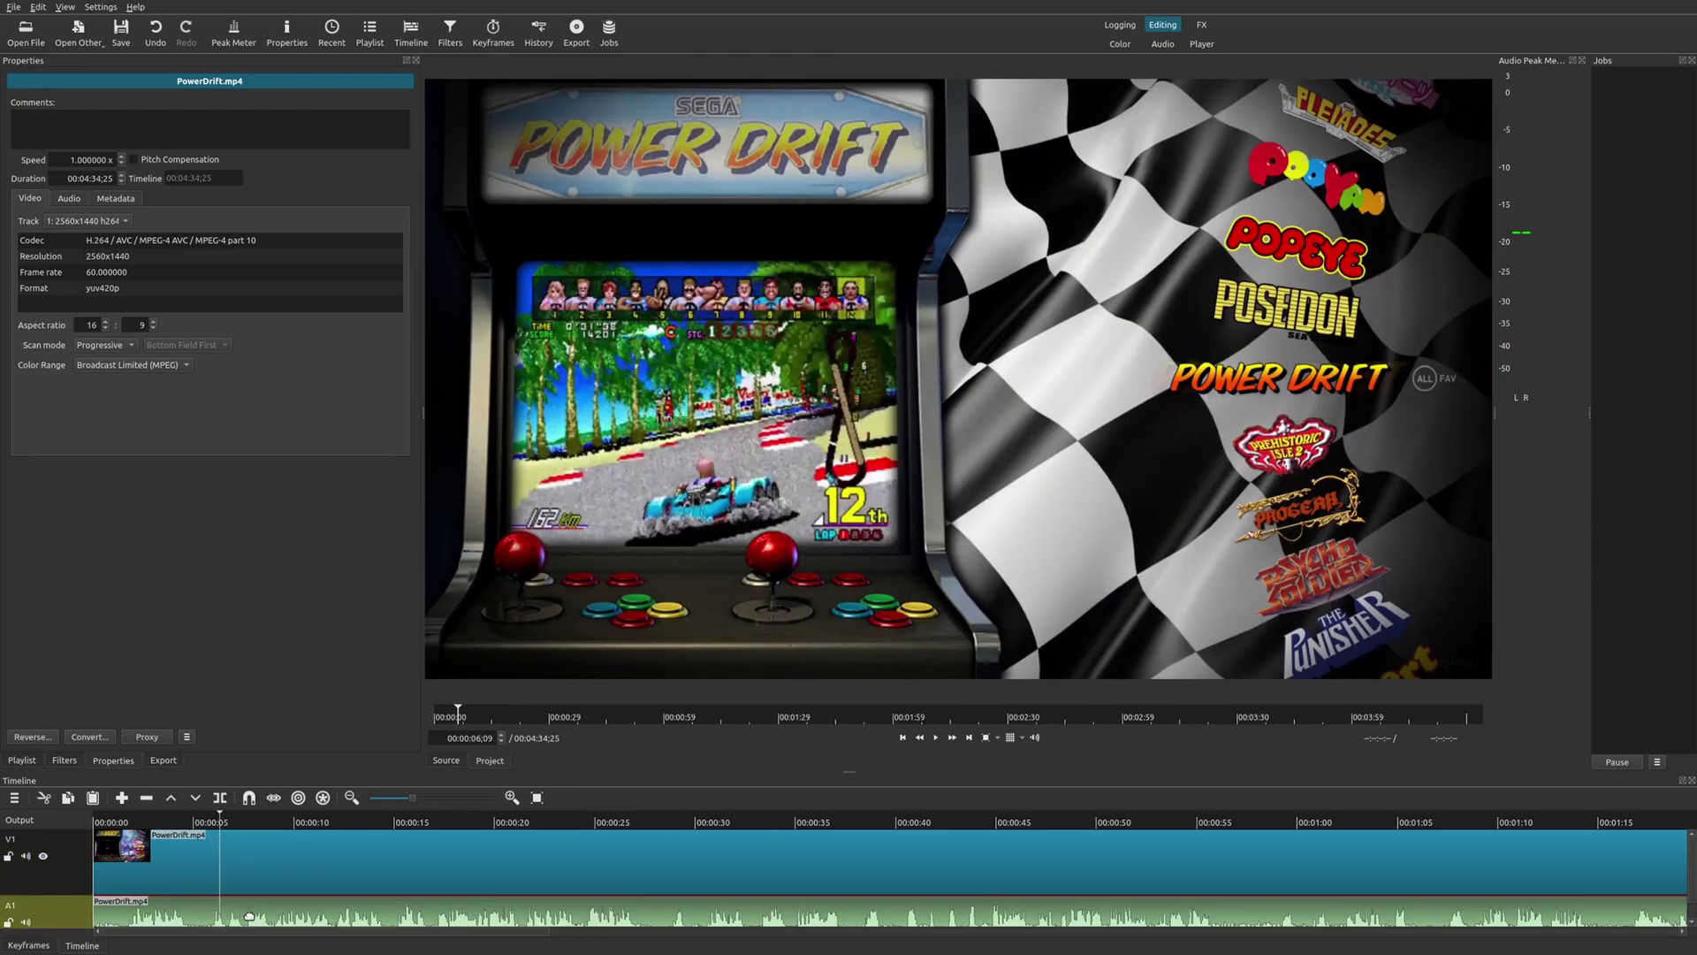
{"action": "left_click", "coordinate": [201, 862]}
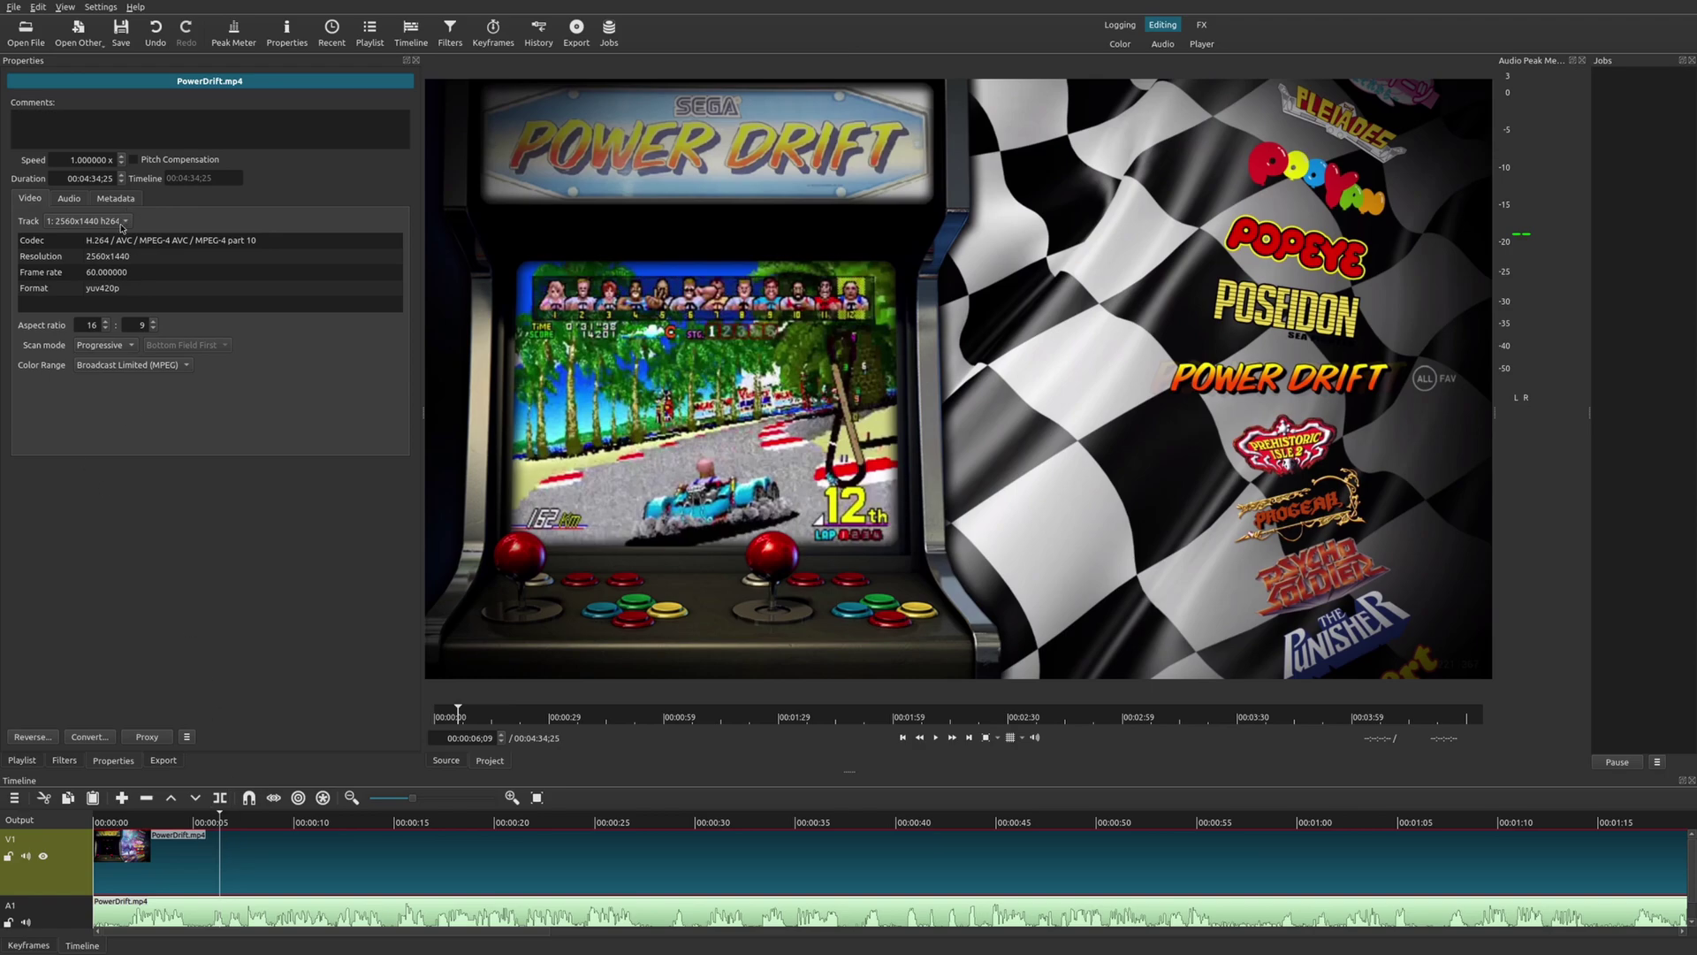
{"action": "left_click", "coordinate": [71, 199]}
{"action": "left_click", "coordinate": [92, 223]}
{"action": "left_click", "coordinate": [98, 244]}
{"action": "left_click", "coordinate": [279, 876]}
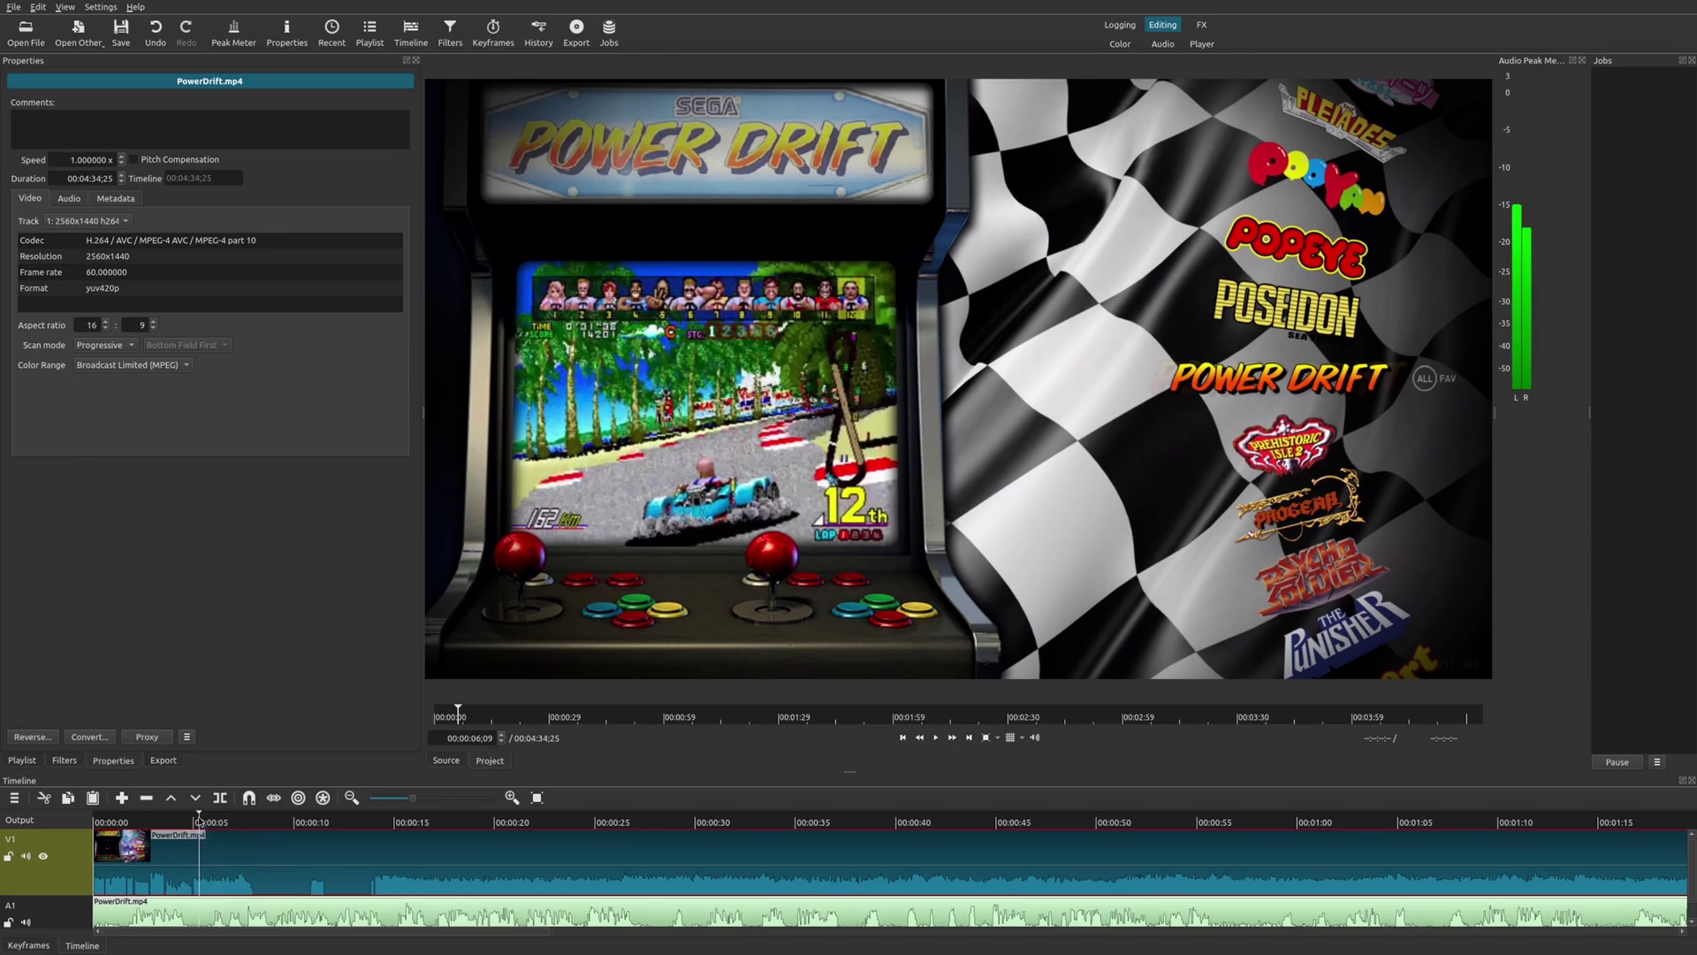
{"action": "key", "text": "space"}
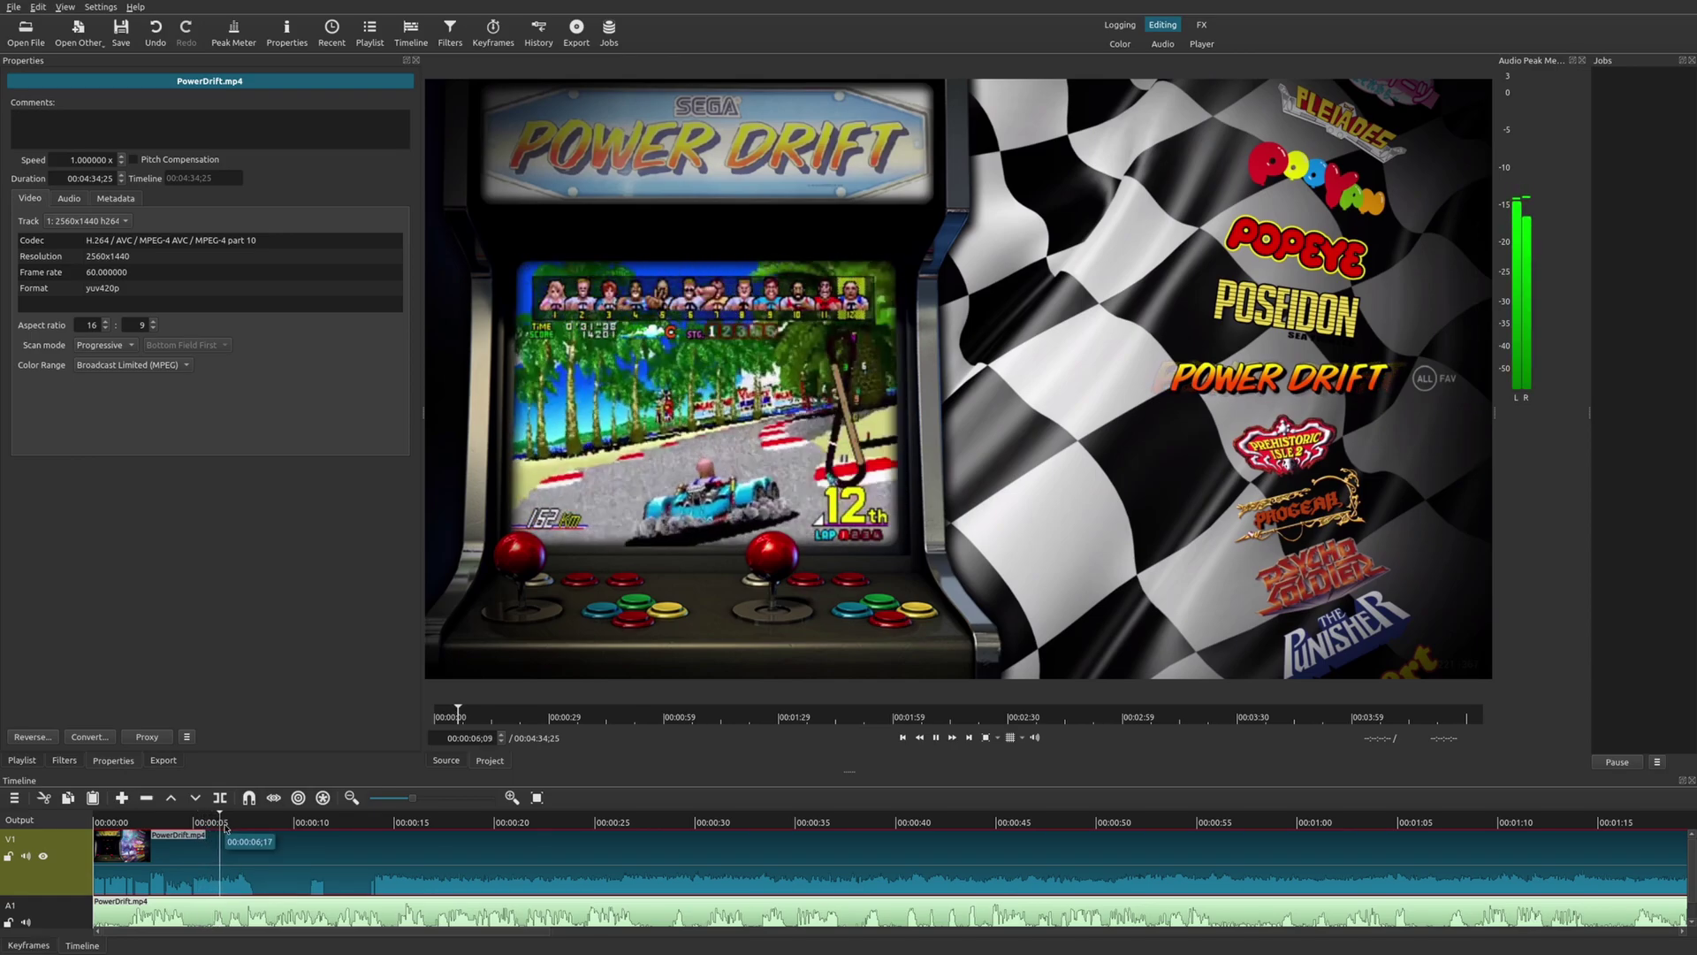
{"action": "left_click", "coordinate": [381, 823]}
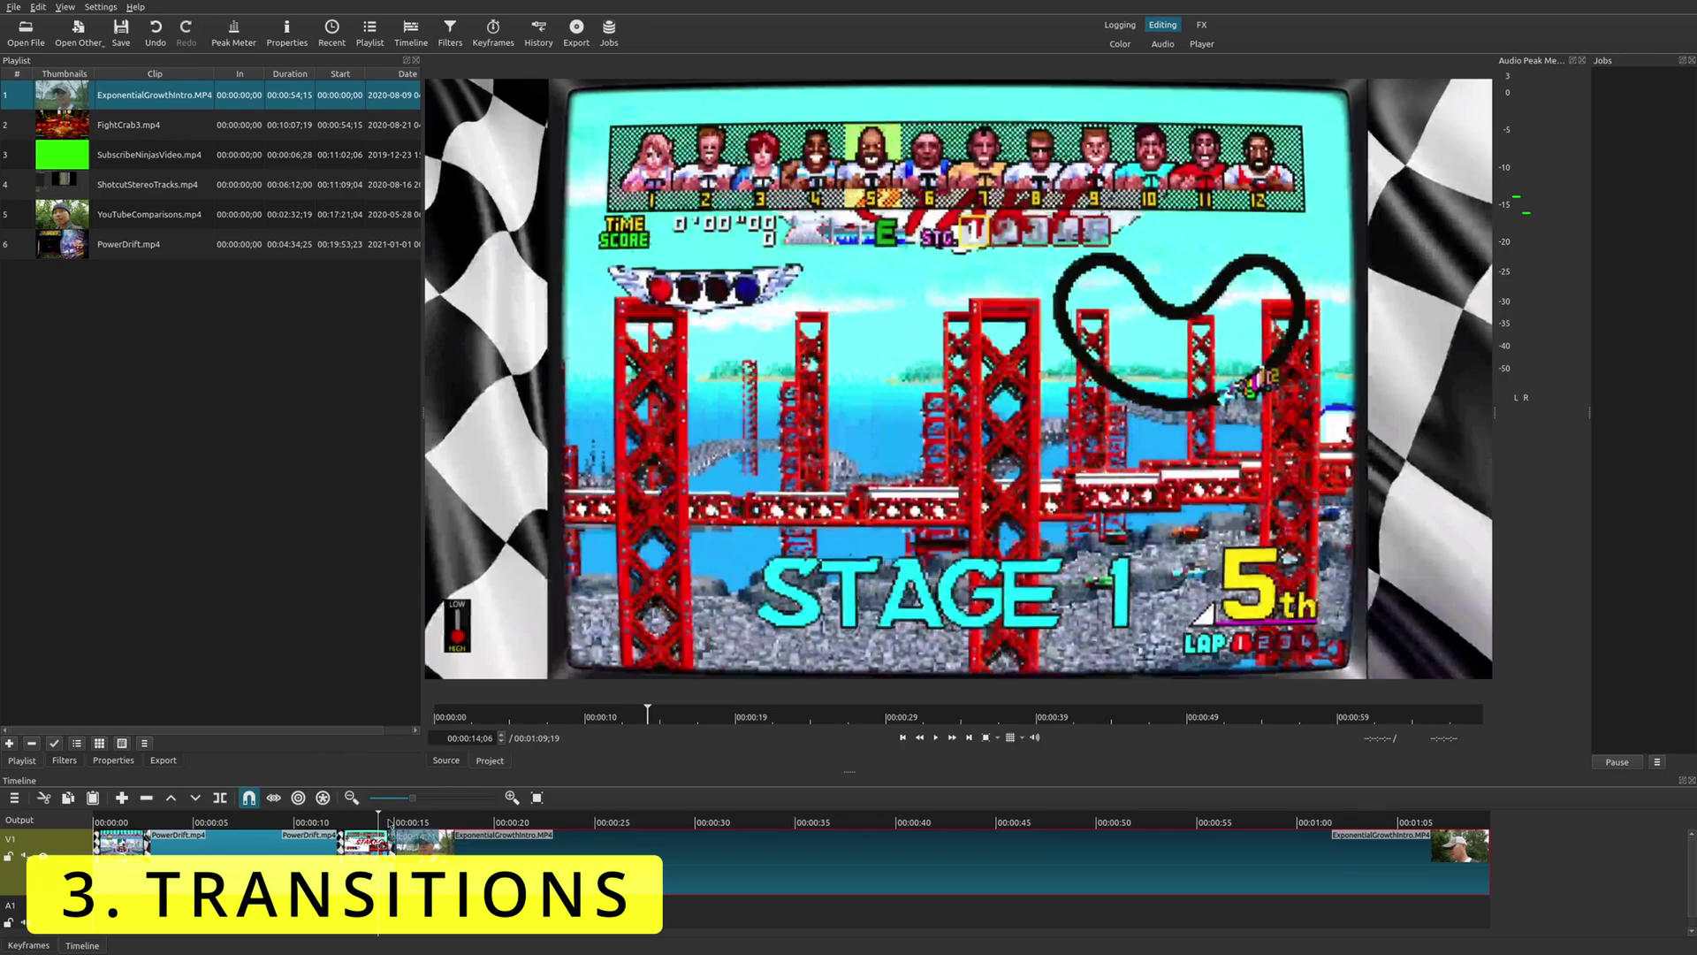
Slide the last PowerDrift piece right over ExponentialGrowthIntro so the overlap forms a dissolve.
{"action": "left_click", "coordinate": [395, 849]}
{"action": "left_click", "coordinate": [414, 815]}
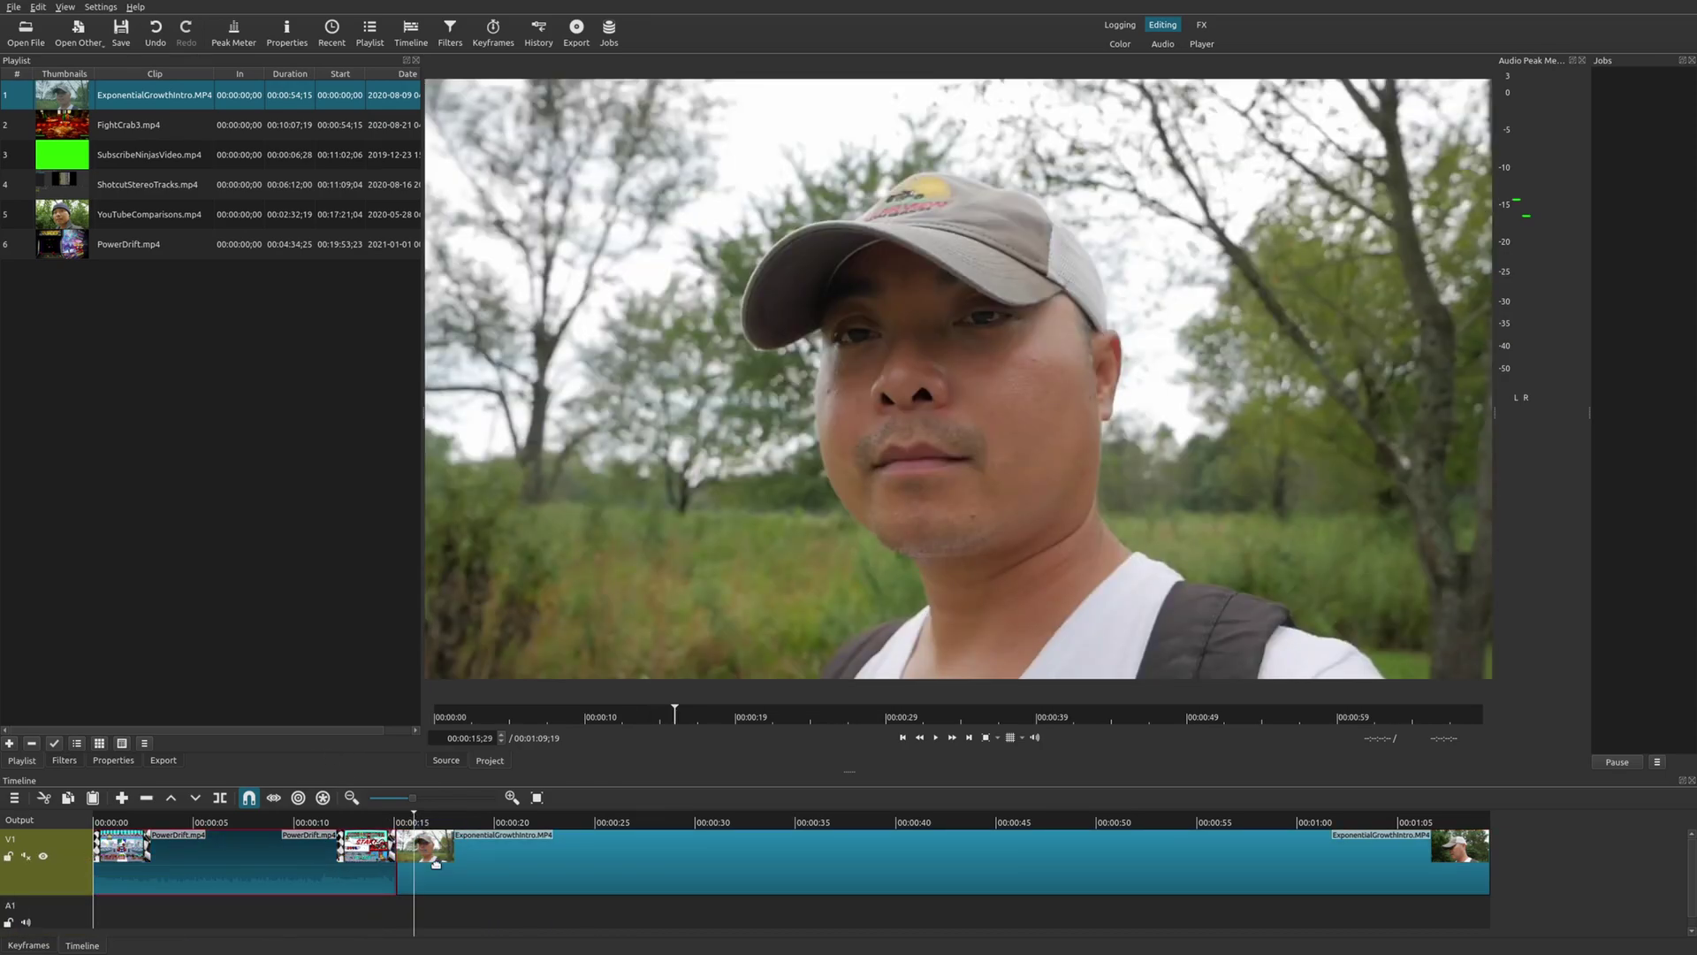
{"action": "left_click", "coordinate": [437, 868]}
{"action": "key", "text": "Page_Up"}
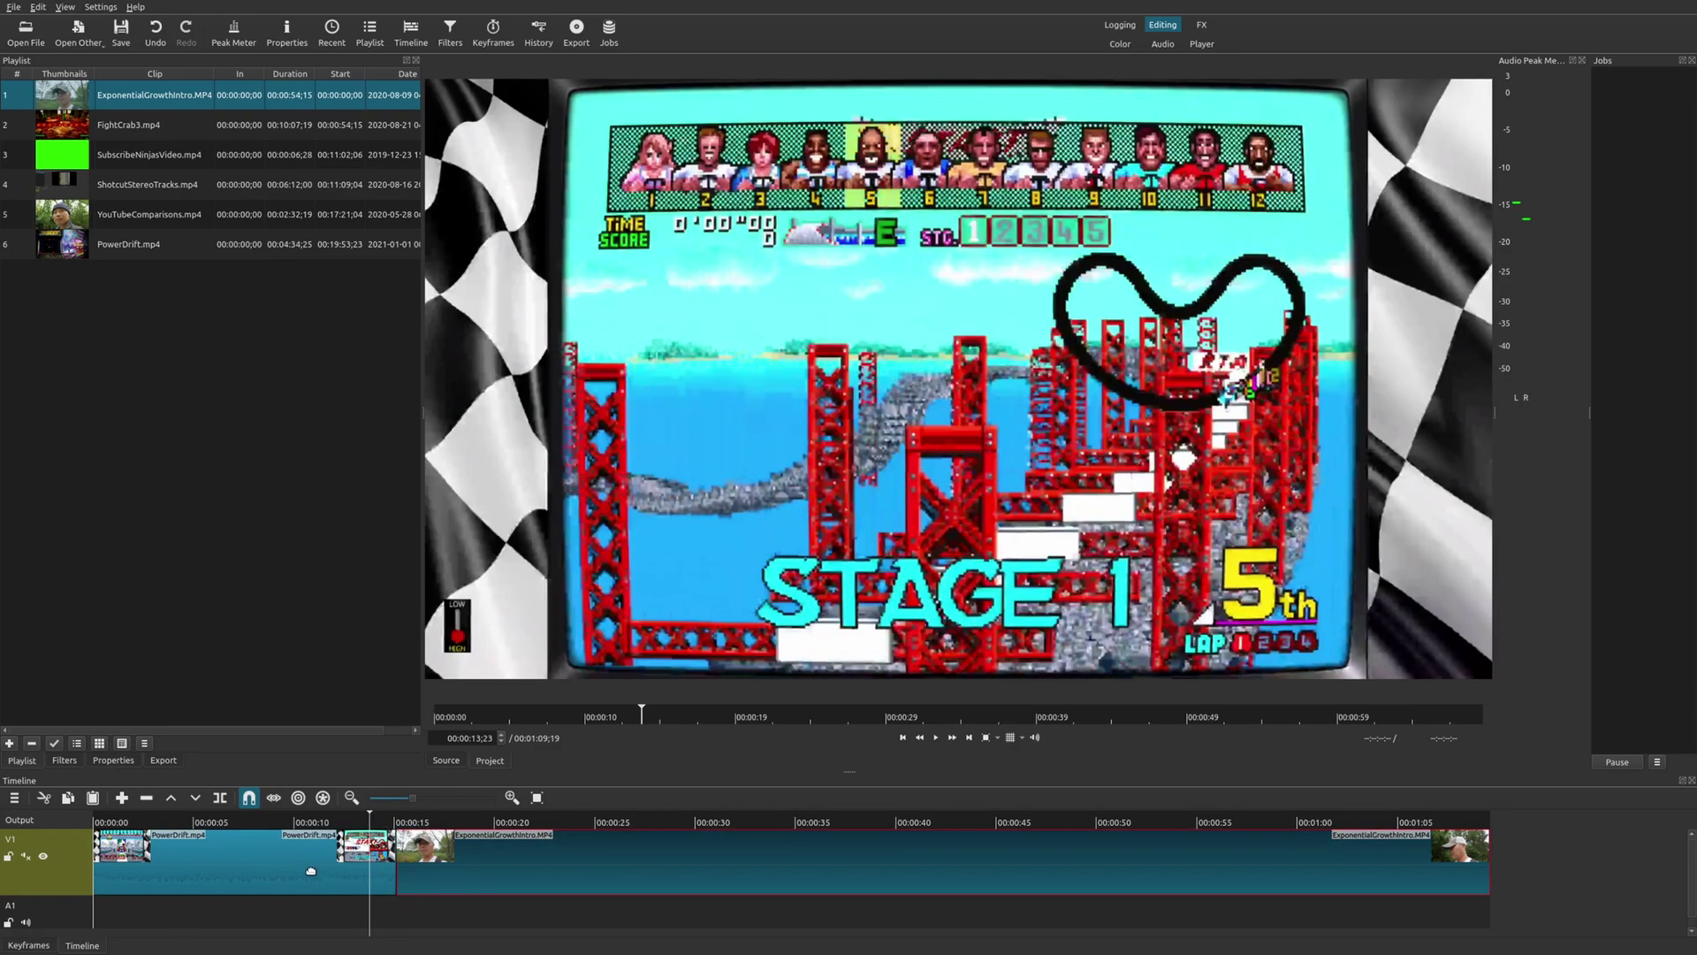
{"action": "left_click", "coordinate": [311, 865]}
{"action": "left_click_drag", "start_coordinate": [307, 869], "coordinate": [342, 862]}
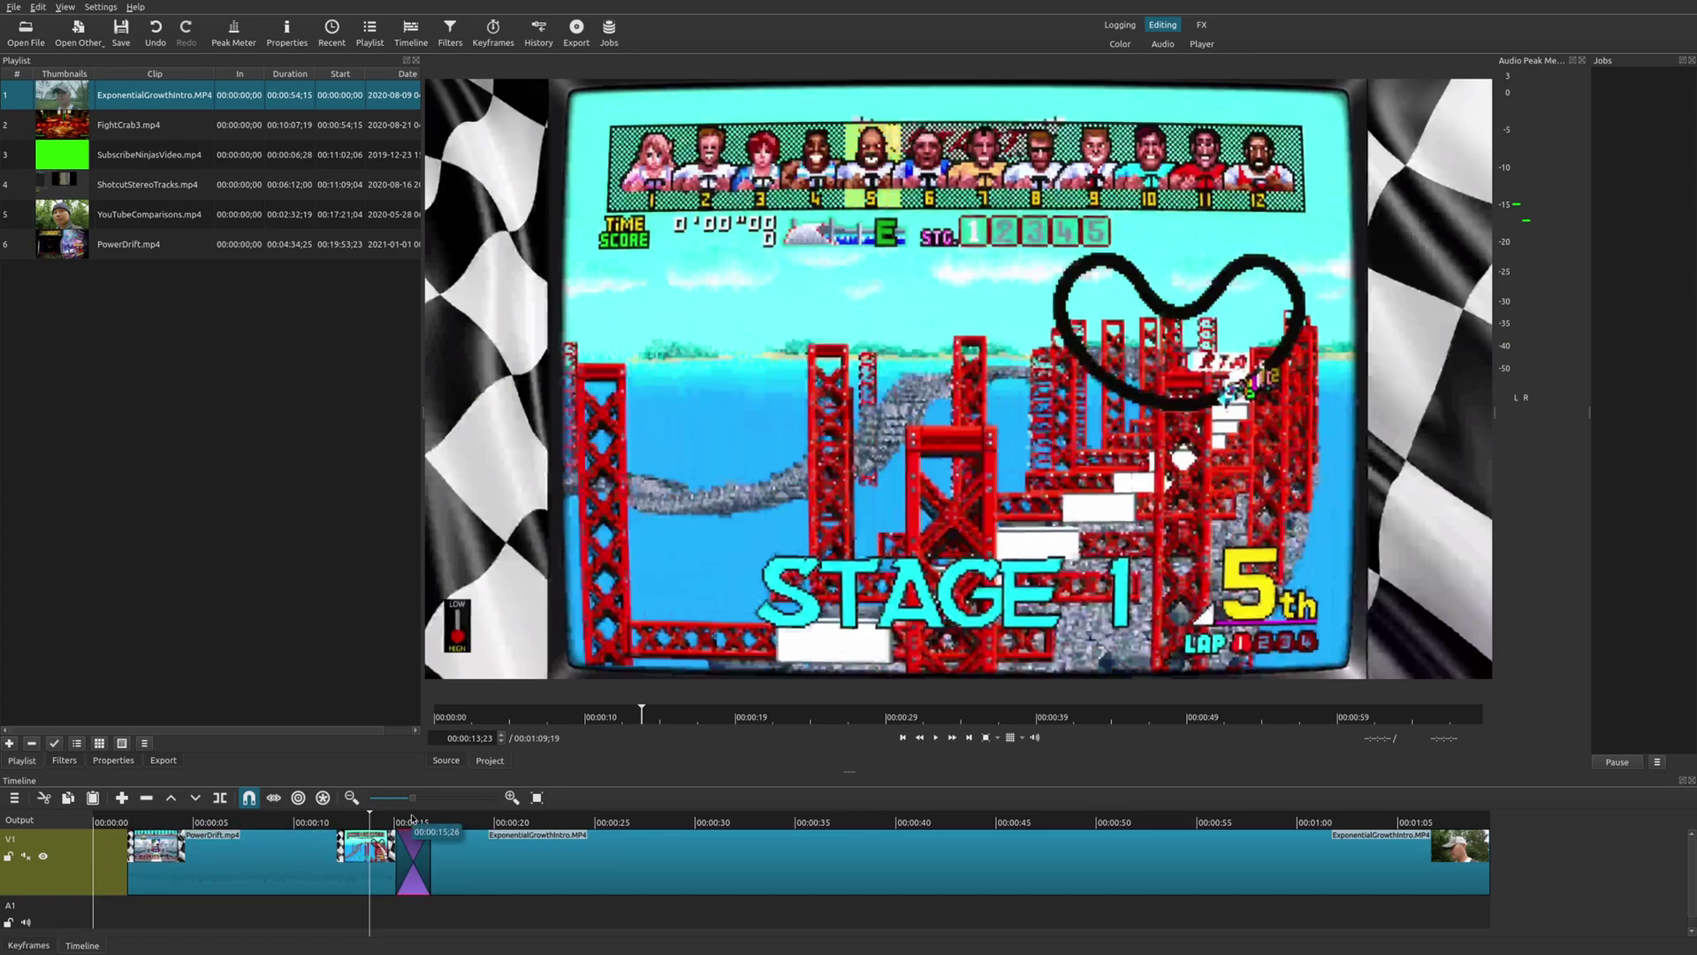
{"action": "left_click", "coordinate": [412, 824]}
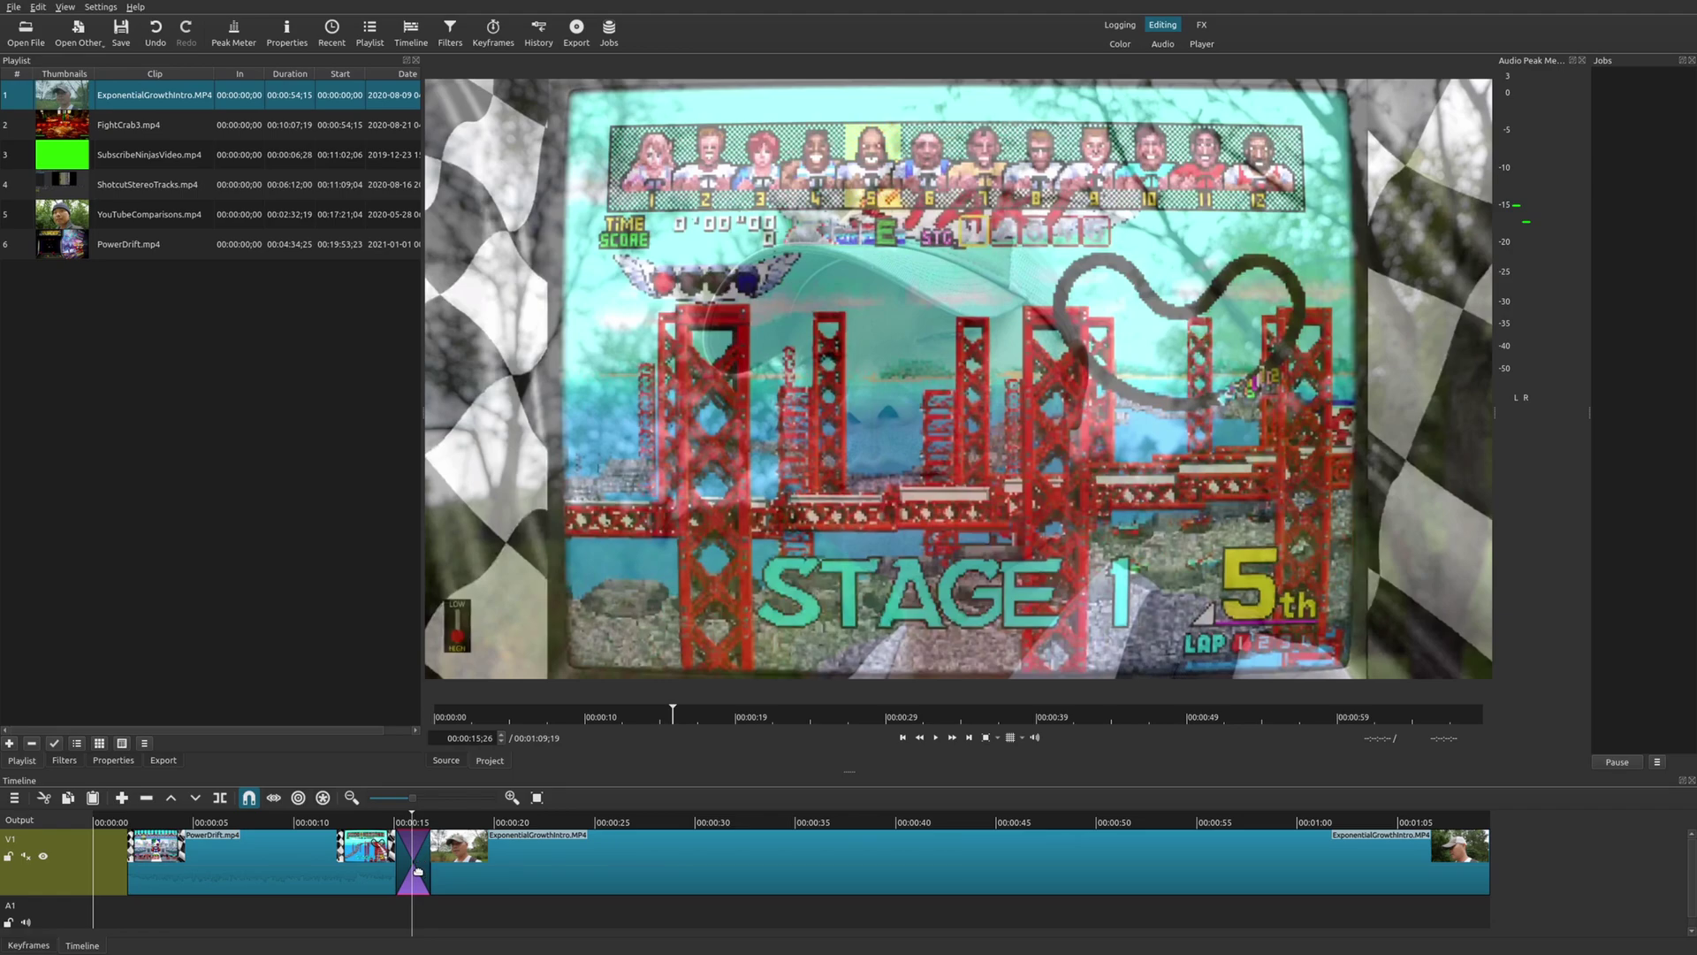
Change the transition's video type from Dissolve to Bar Vertical and play it back.
{"action": "left_click", "coordinate": [124, 760]}
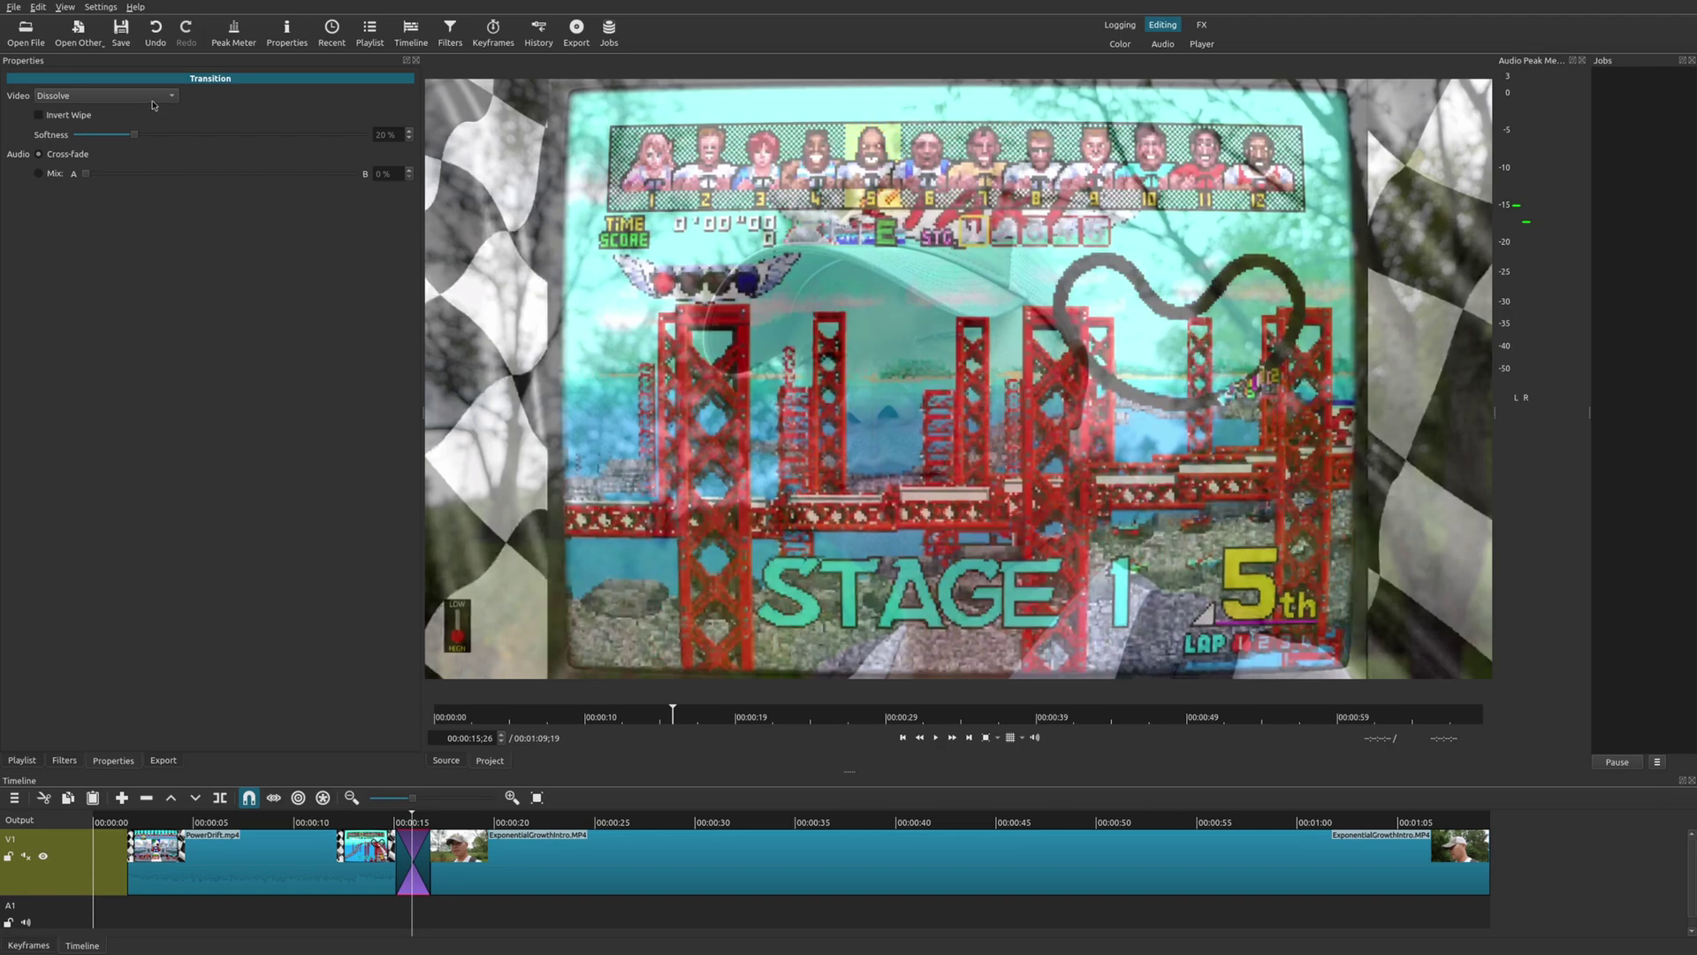
{"action": "left_click", "coordinate": [153, 99]}
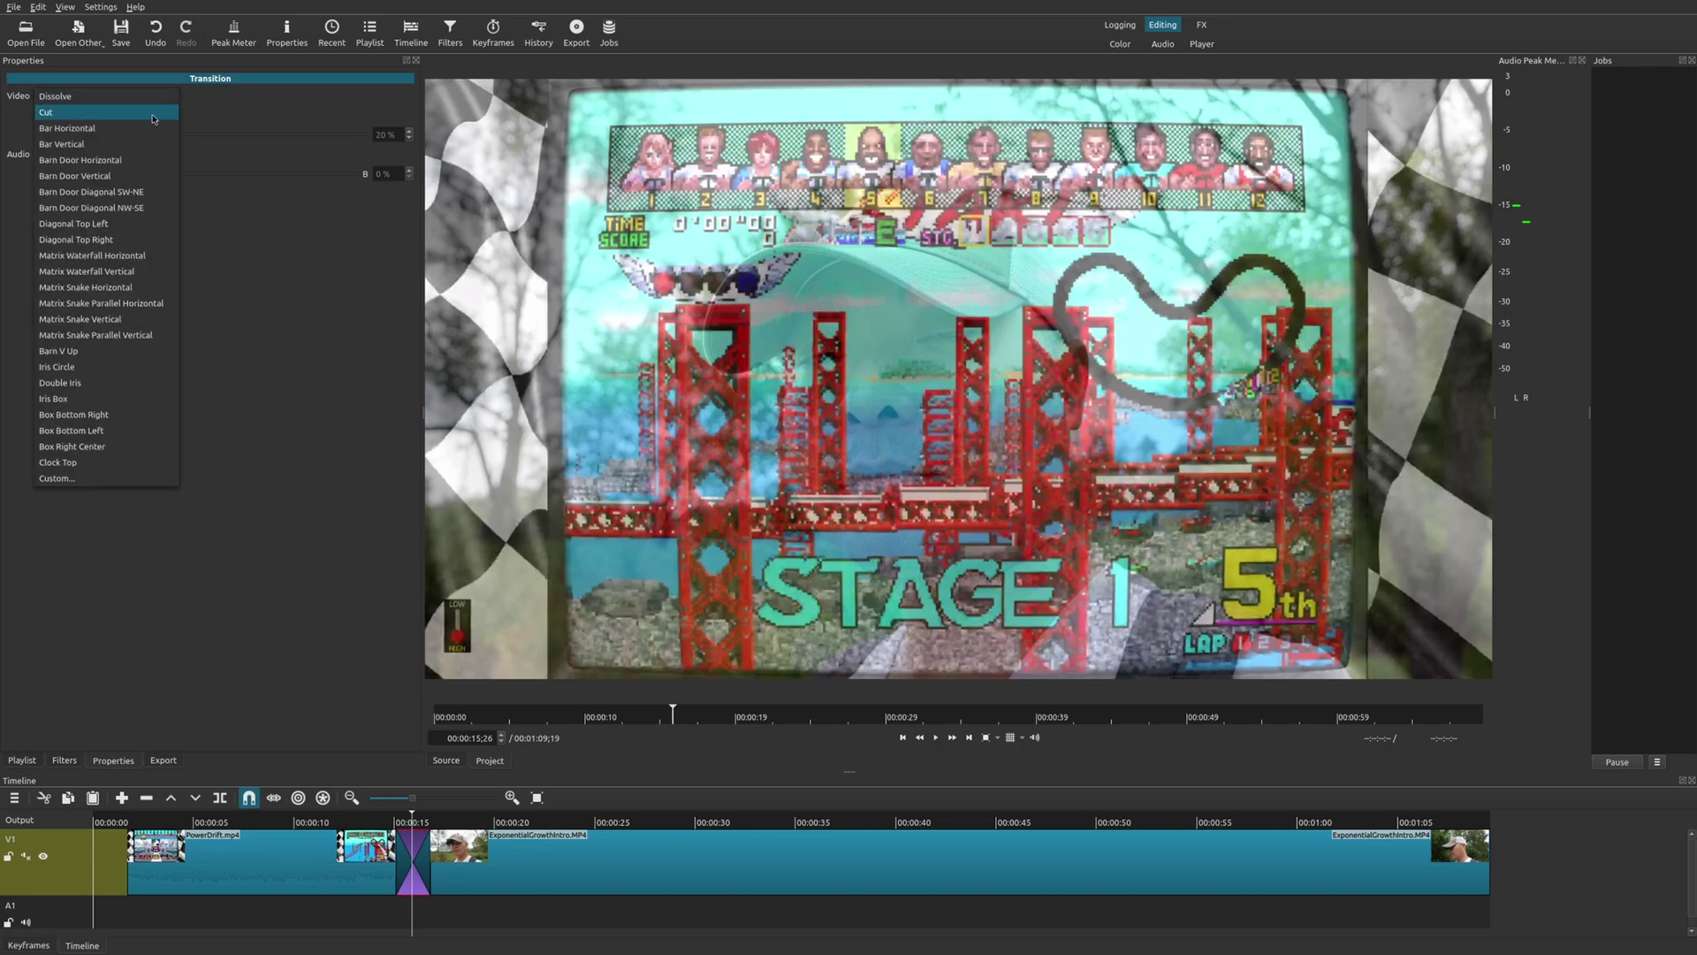
{"action": "left_click", "coordinate": [132, 144]}
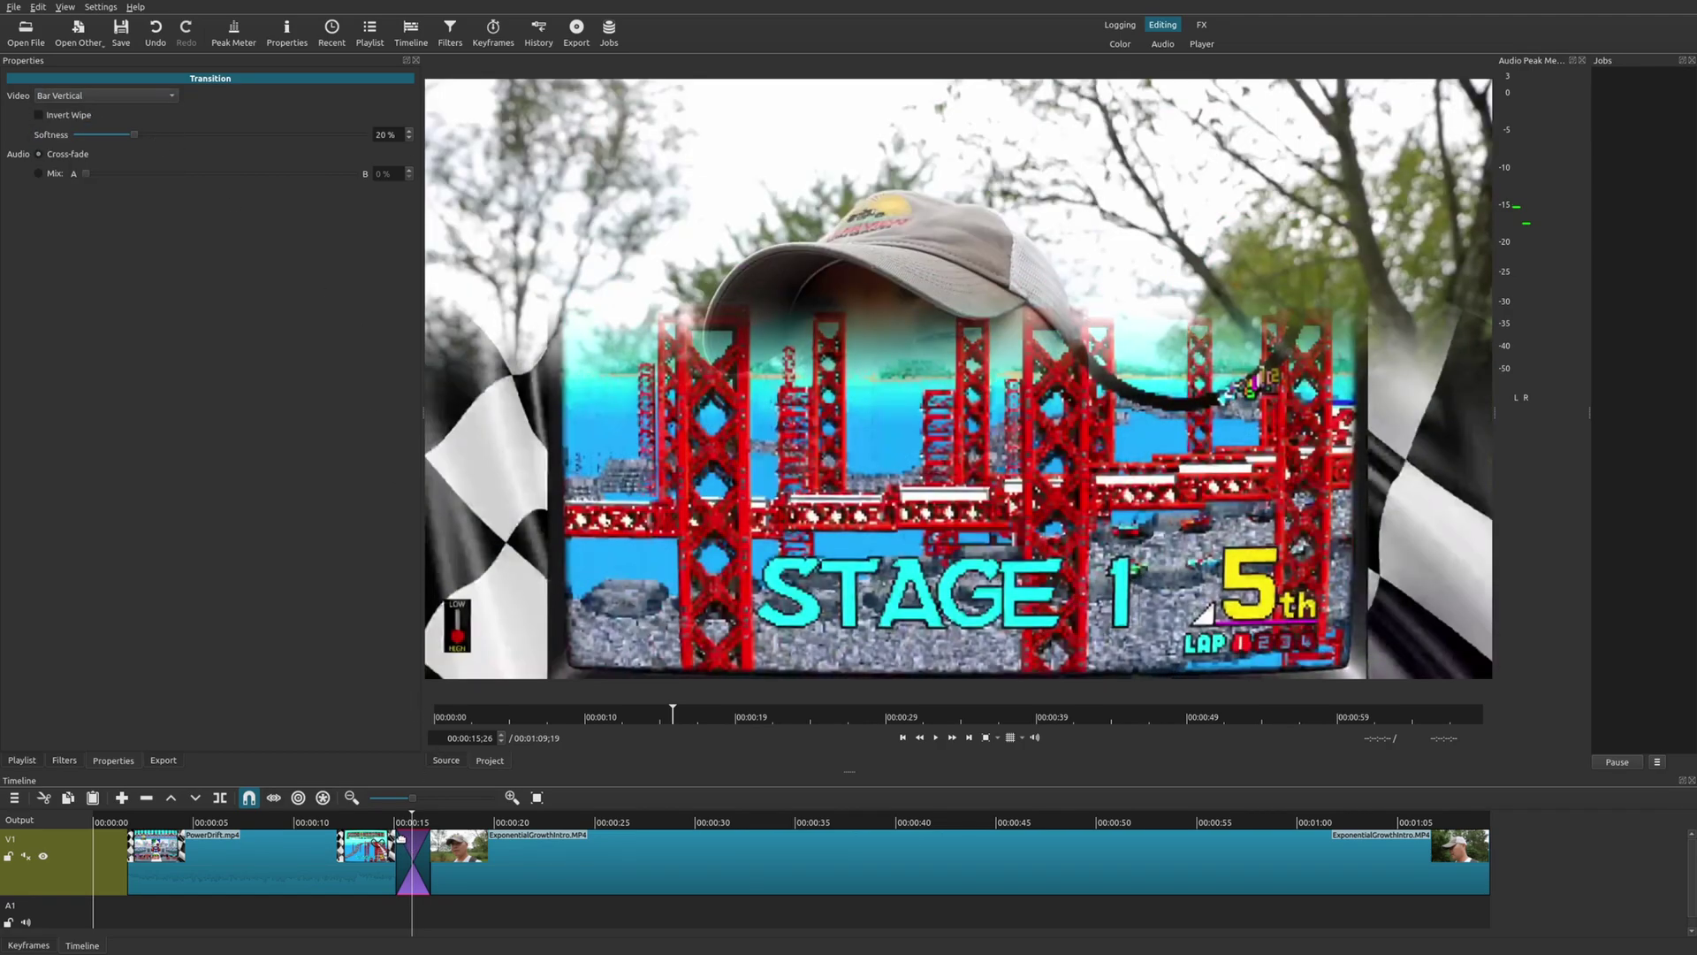
{"action": "left_click", "coordinate": [389, 821]}
{"action": "key", "text": "space"}
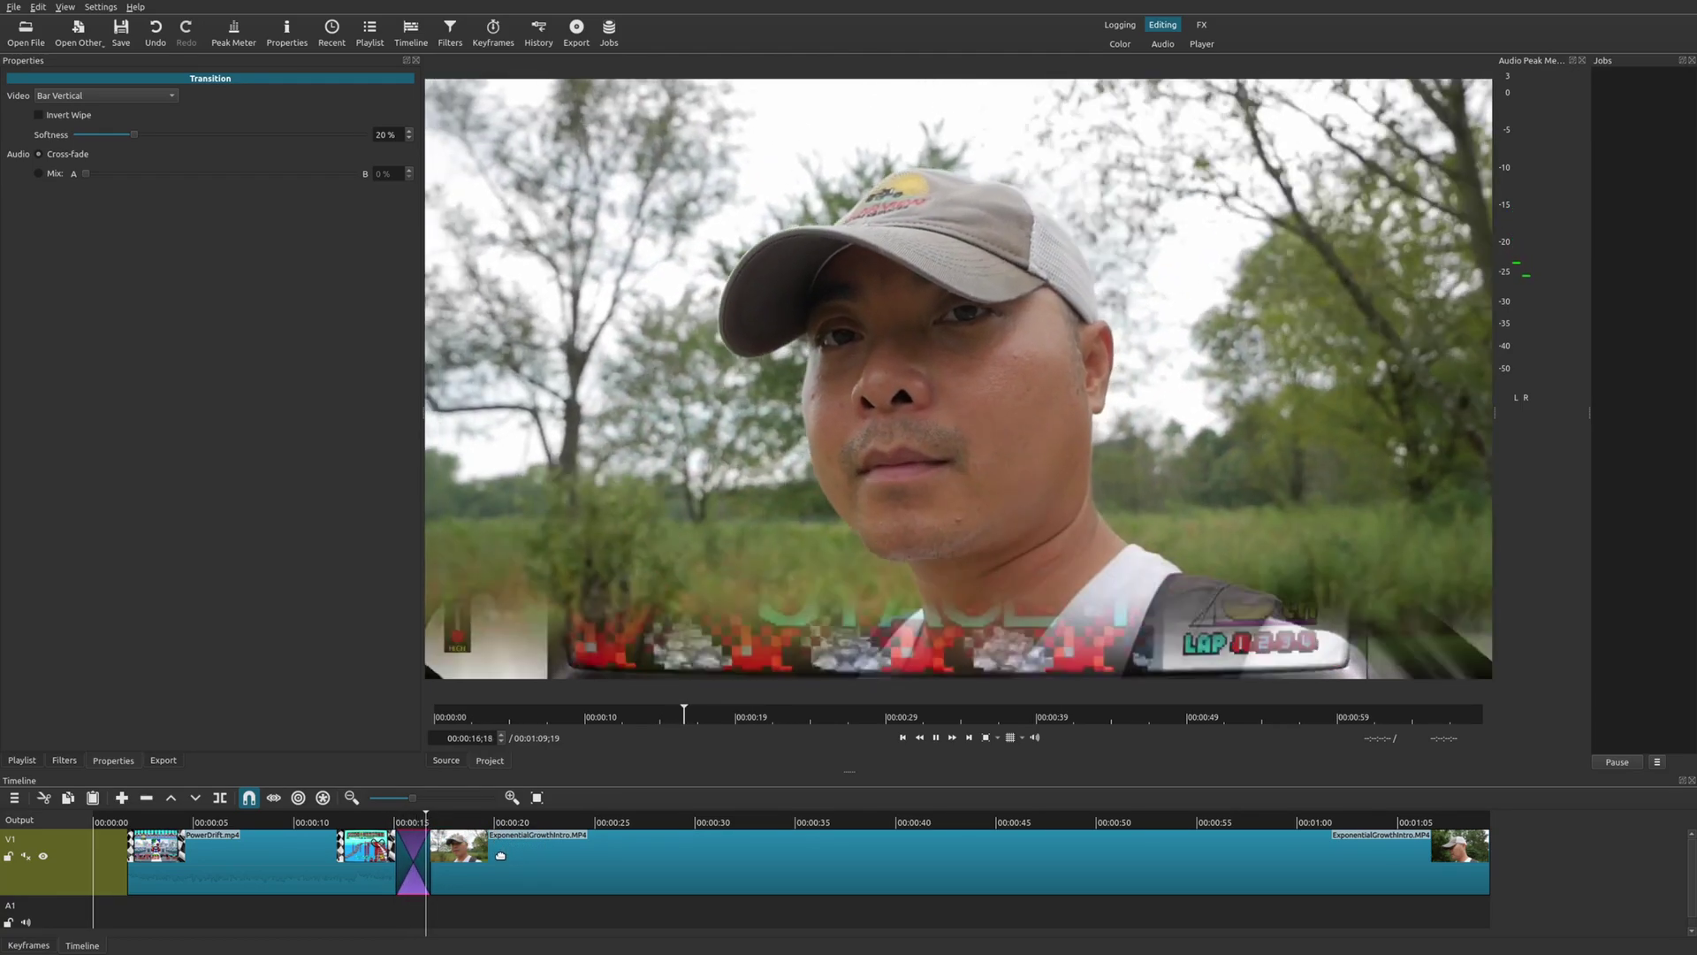
{"action": "key", "text": "space"}
Delete the Bar Vertical transition and play through where it was.
{"action": "left_click", "coordinate": [416, 822]}
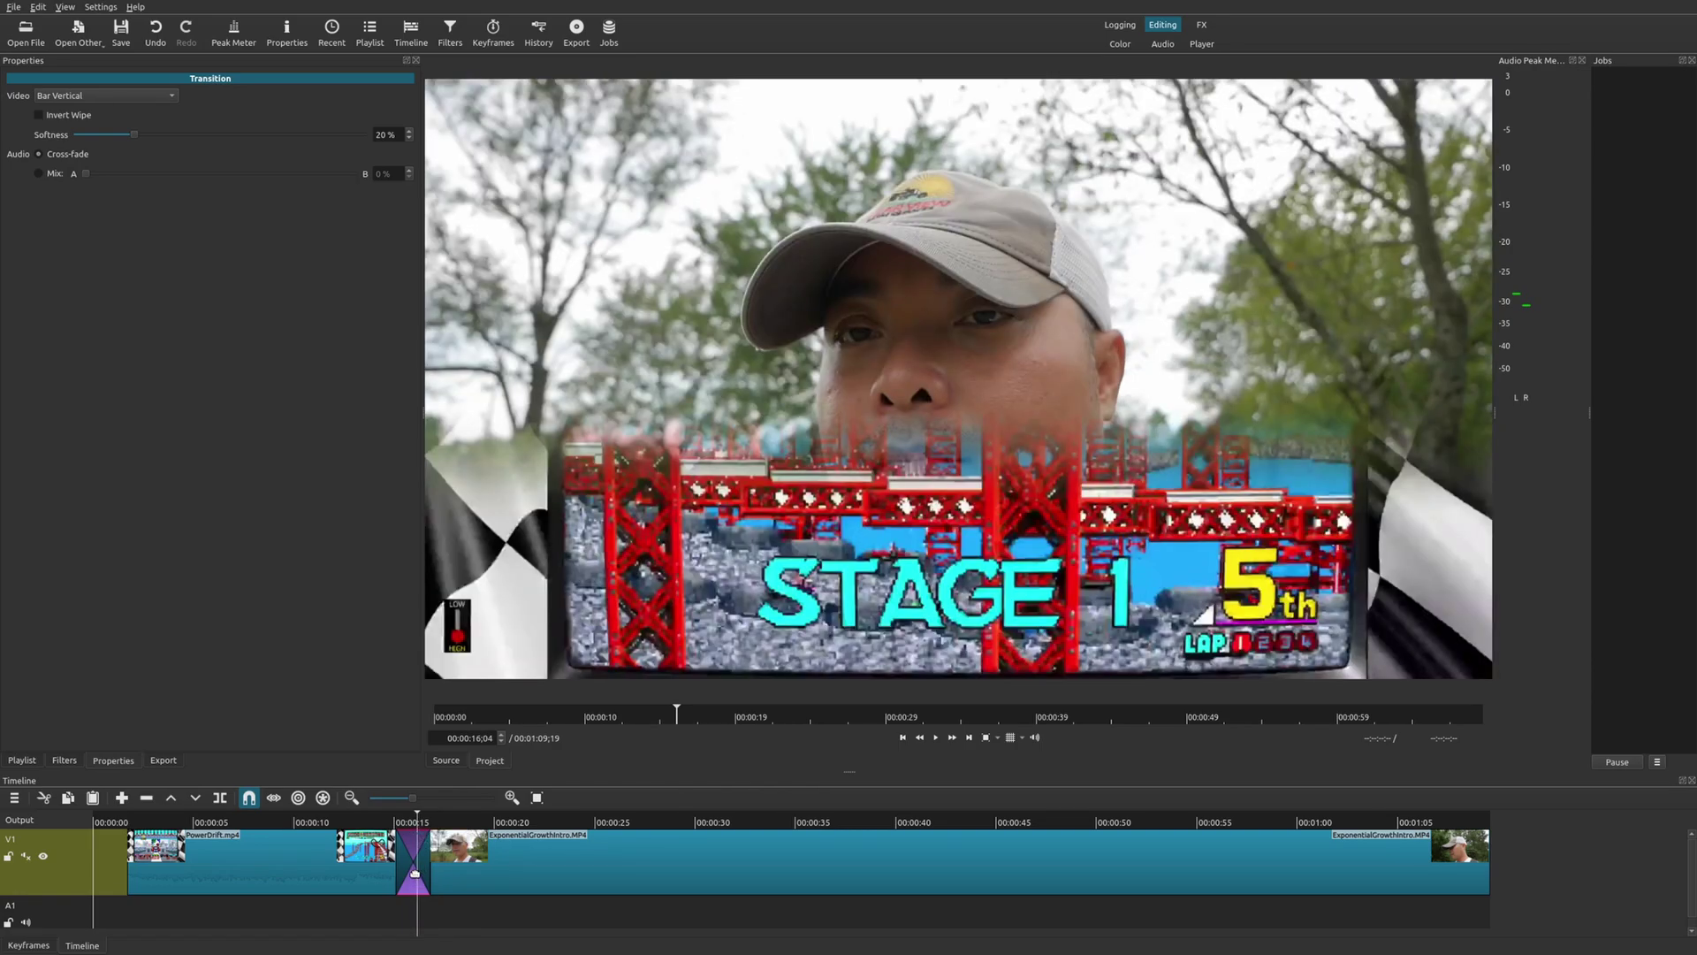
{"action": "key", "text": "Delete"}
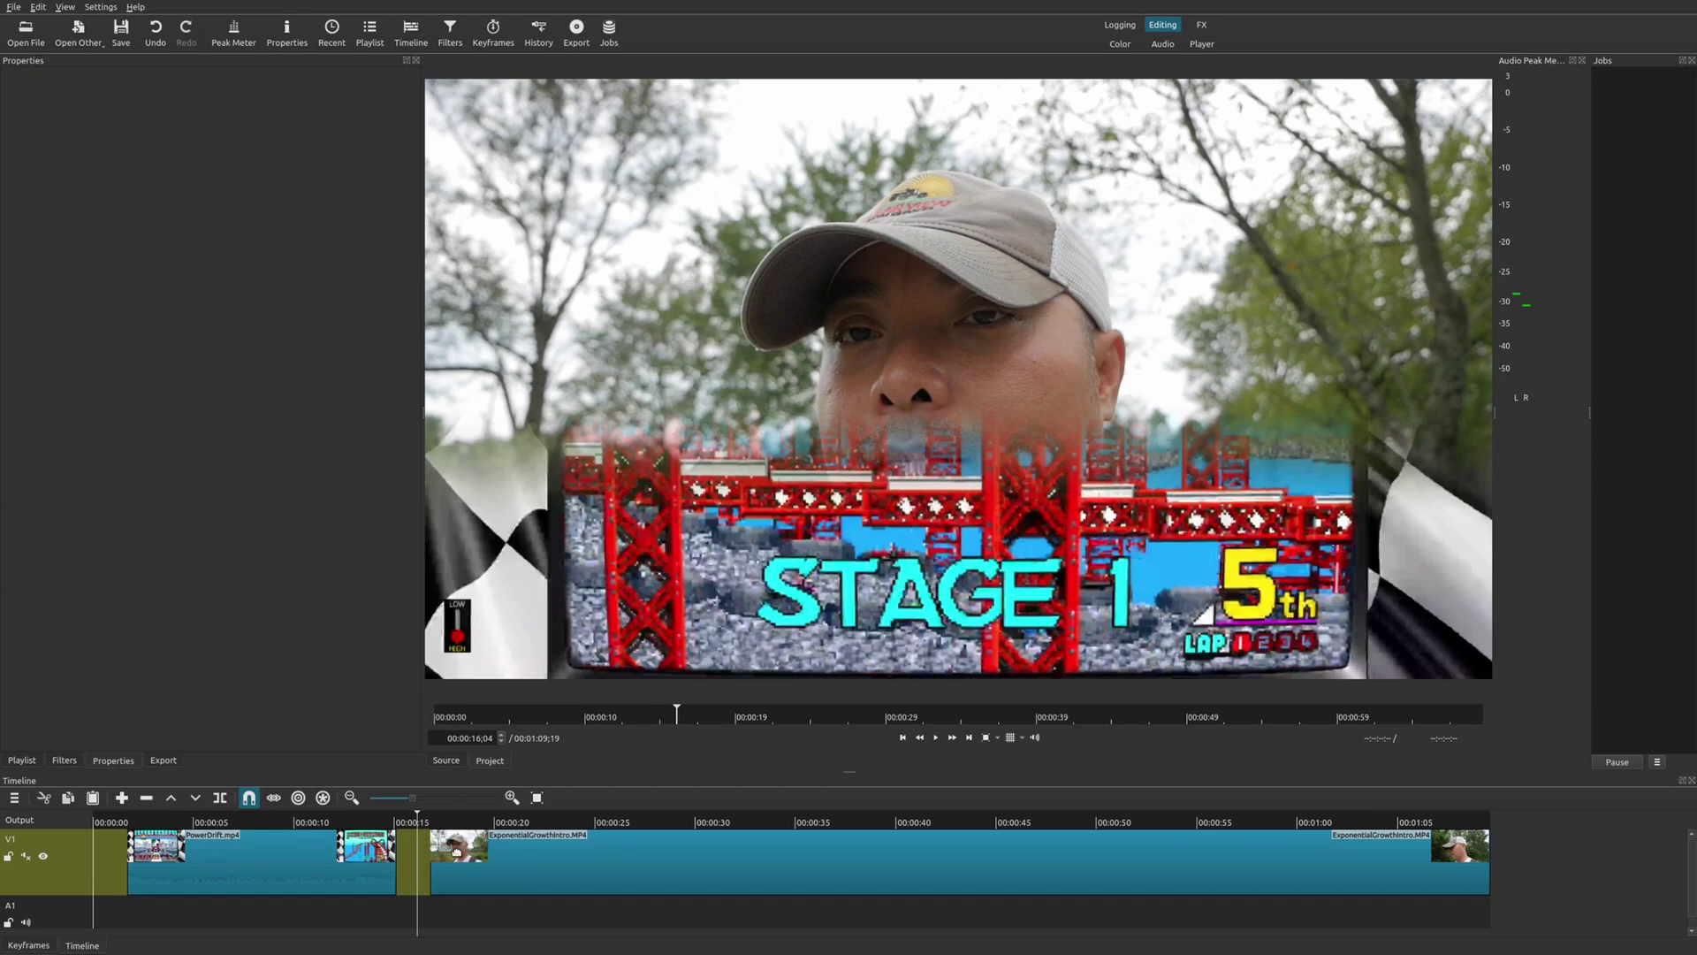
{"action": "key", "text": "space"}
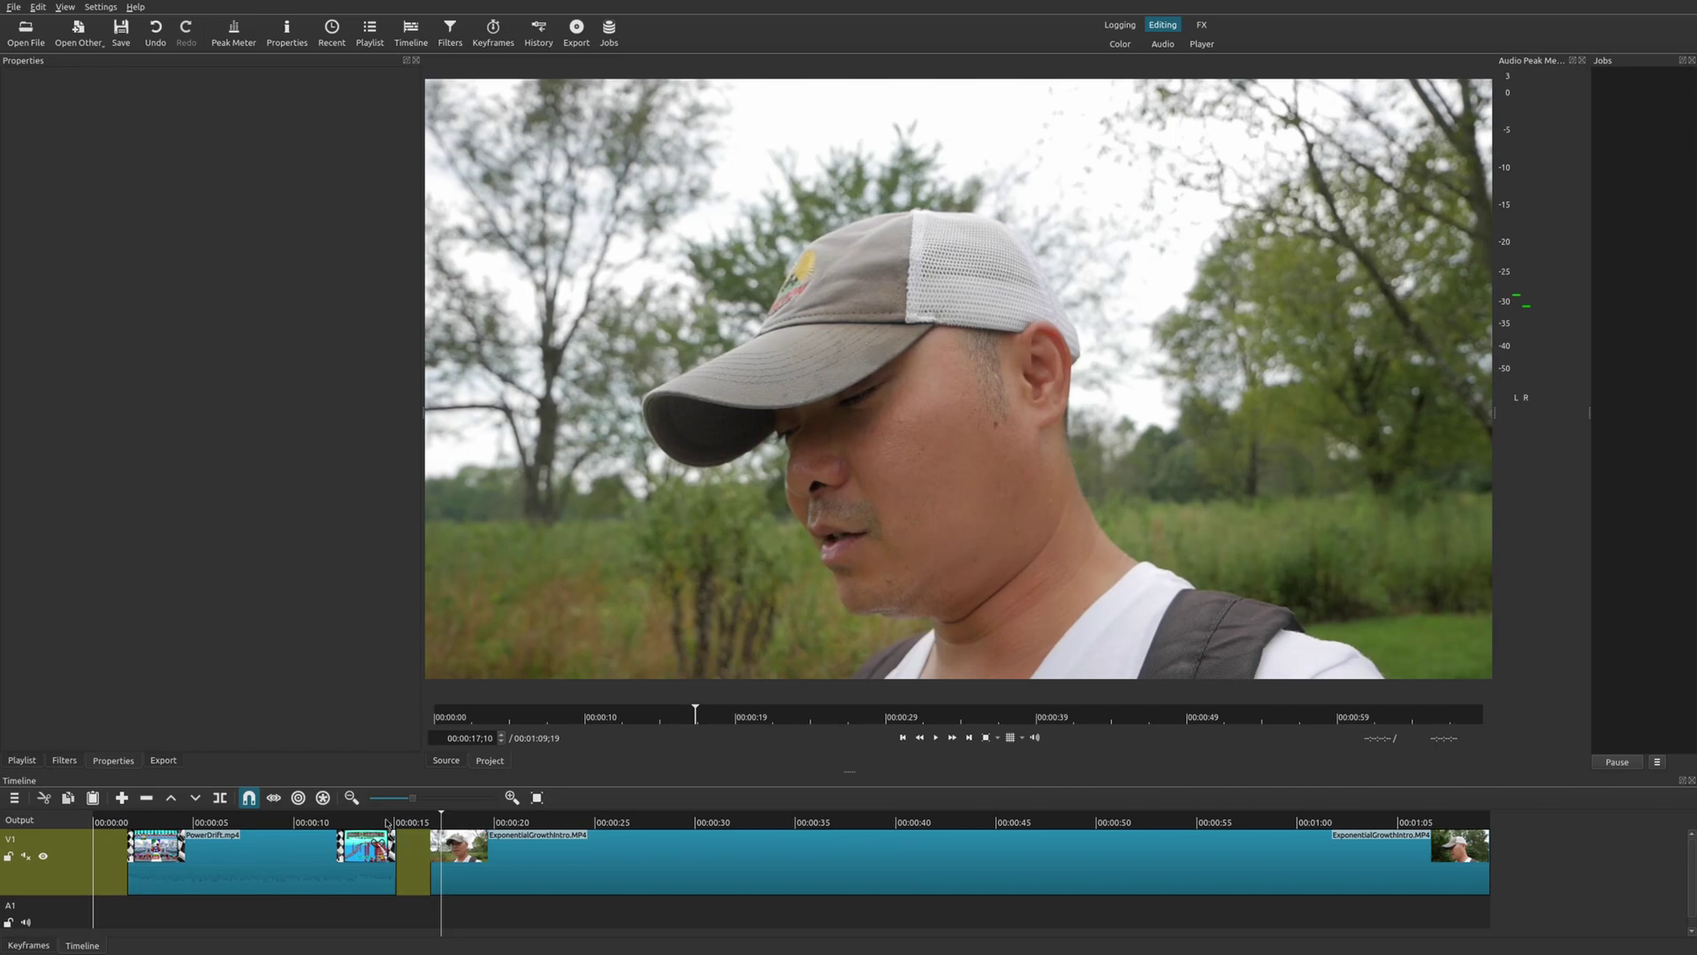
Slide ExponentialGrowthIntro left so it starts right after the PowerDrift clip.
{"action": "left_click", "coordinate": [384, 822]}
{"action": "left_click", "coordinate": [382, 861]}
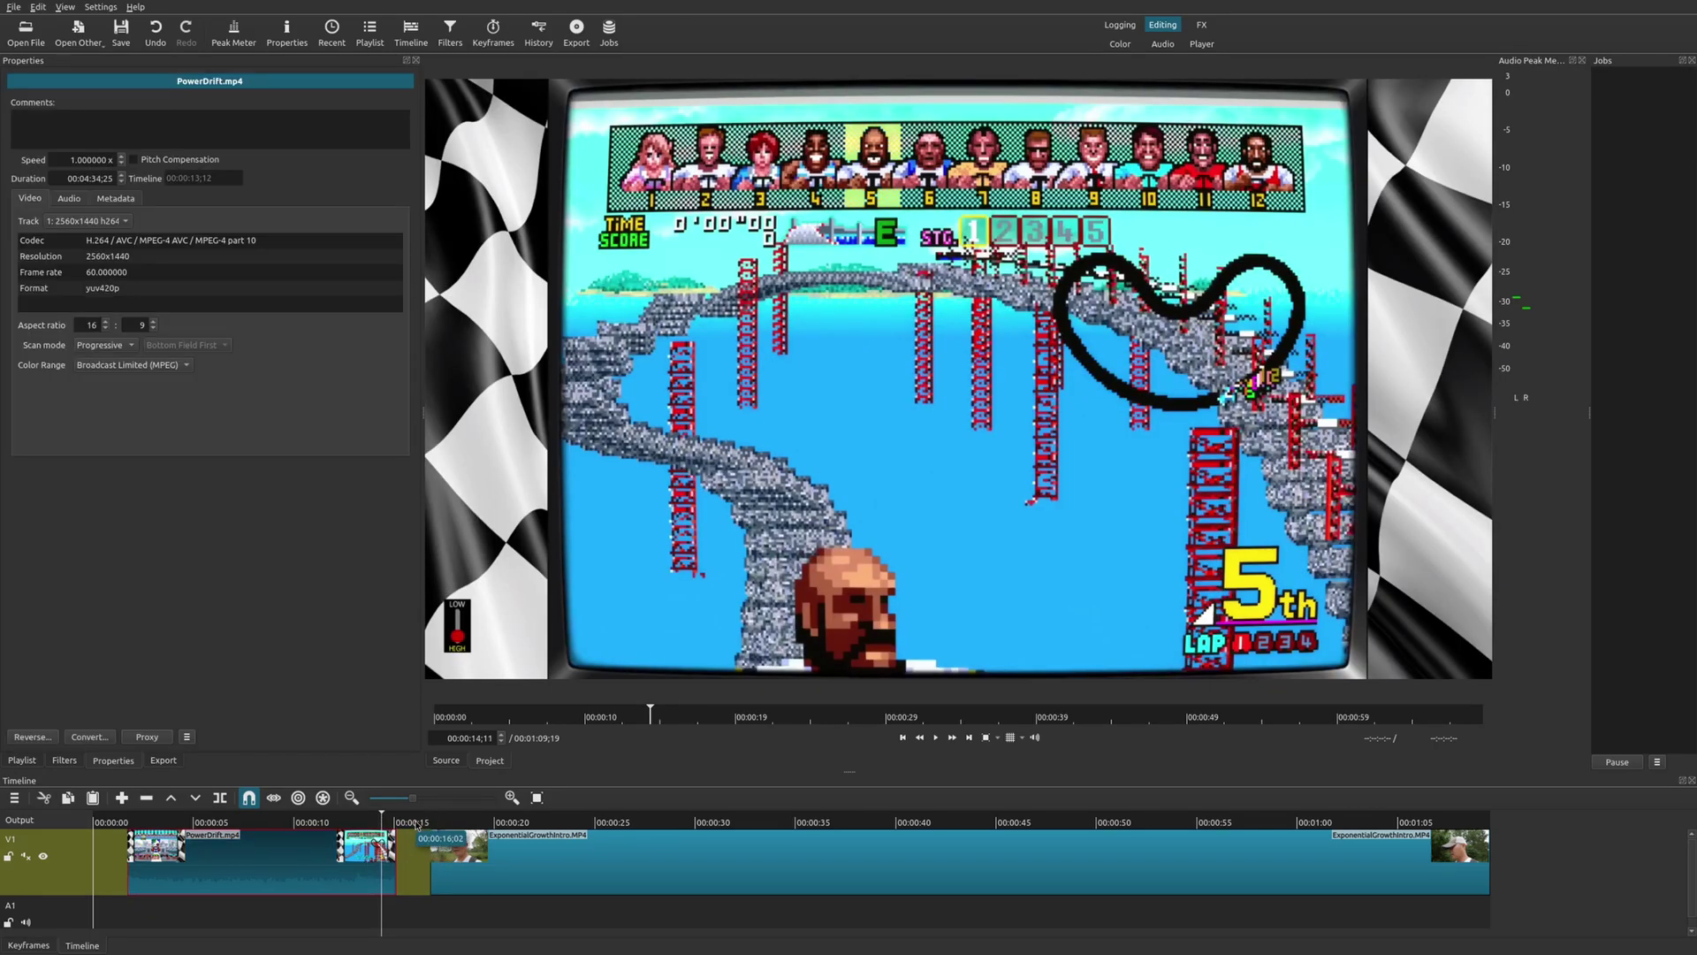
{"action": "left_click", "coordinate": [416, 823]}
{"action": "left_click", "coordinate": [443, 822]}
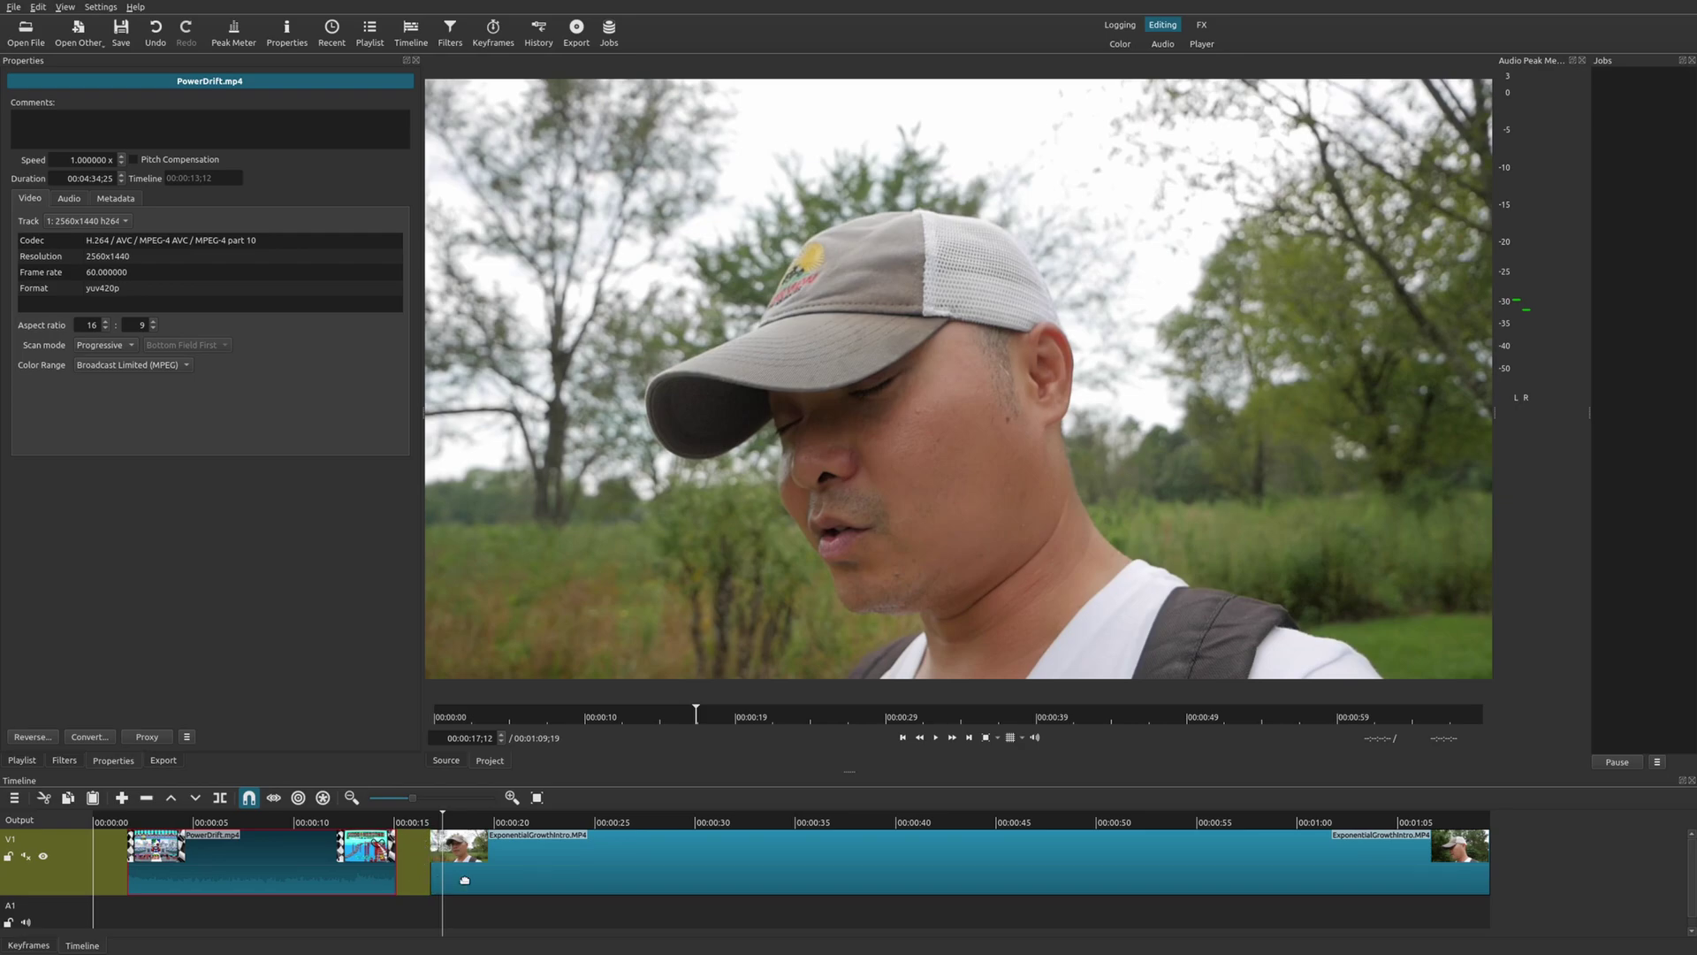
{"action": "left_click_drag", "start_coordinate": [557, 864], "coordinate": [502, 865]}
Overlap the PowerDrift clip onto ExponentialGrowthIntro again to create a Dissolve transition.
{"action": "left_click", "coordinate": [354, 829]}
{"action": "left_click", "coordinate": [354, 831]}
{"action": "left_click_drag", "start_coordinate": [325, 871], "coordinate": [424, 872]}
{"action": "left_click", "coordinate": [447, 831]}
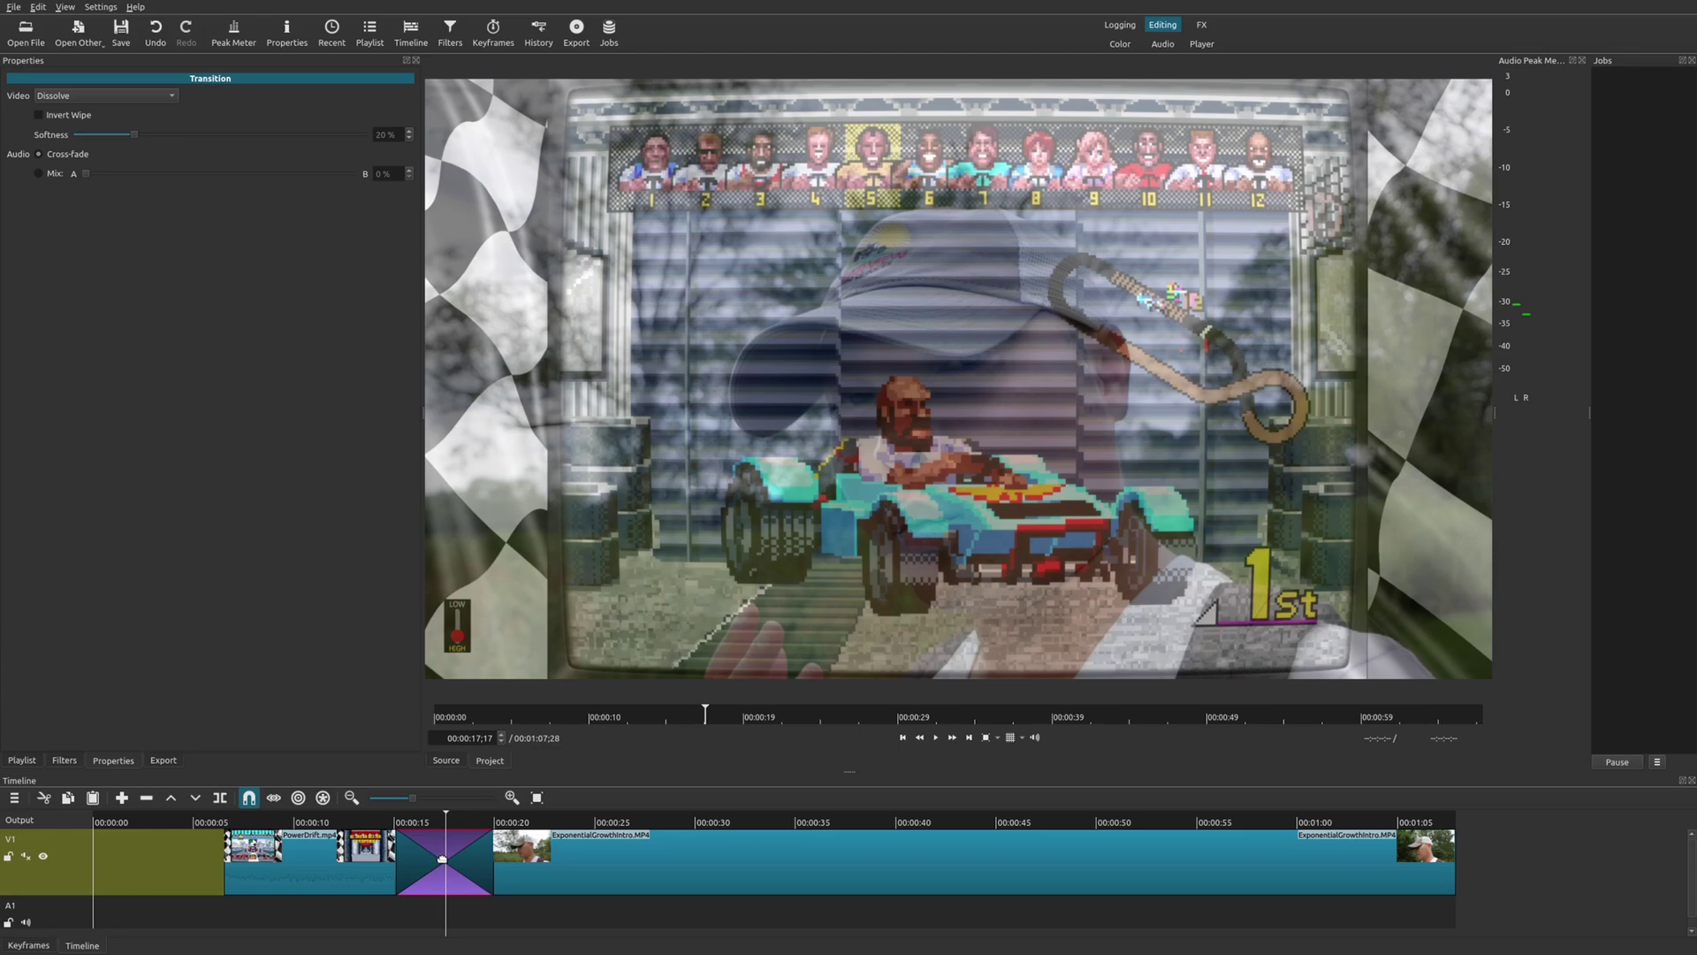
Delete the new Dissolve, then select the PowerDrift and ExponentialGrowthIntro clips on either side of the gap.
{"action": "key", "text": "Delete"}
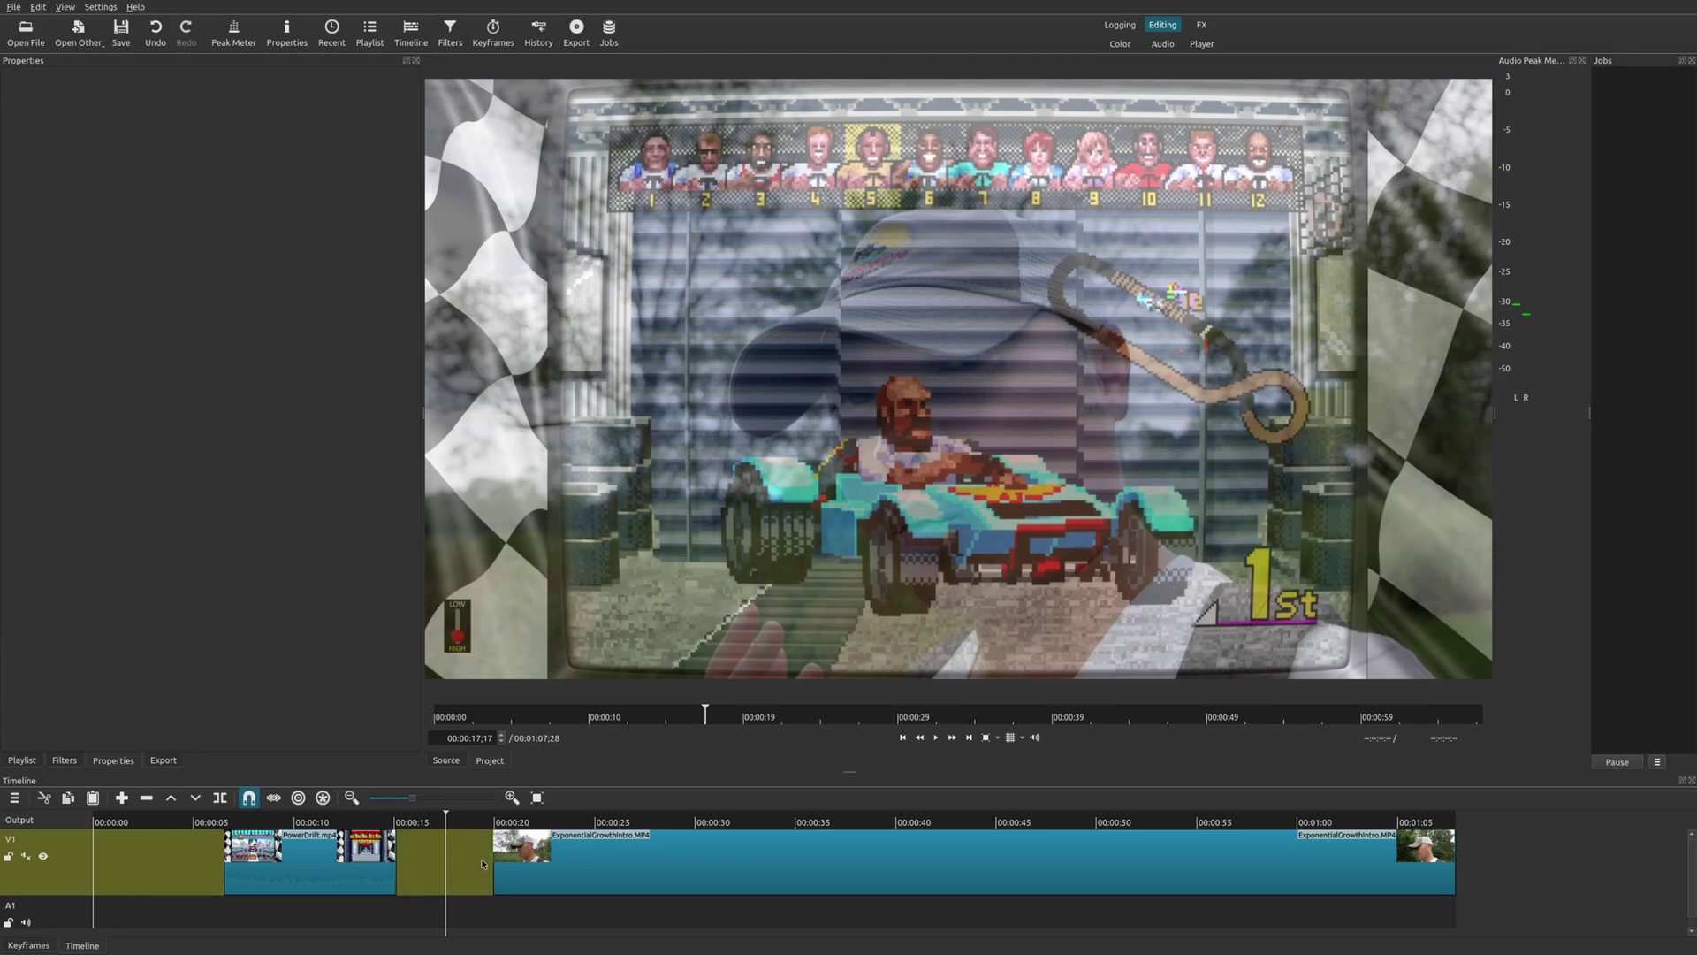
{"action": "left_click", "coordinate": [375, 855]}
{"action": "left_click", "coordinate": [378, 858]}
{"action": "left_click", "coordinate": [509, 824]}
{"action": "left_click", "coordinate": [528, 872]}
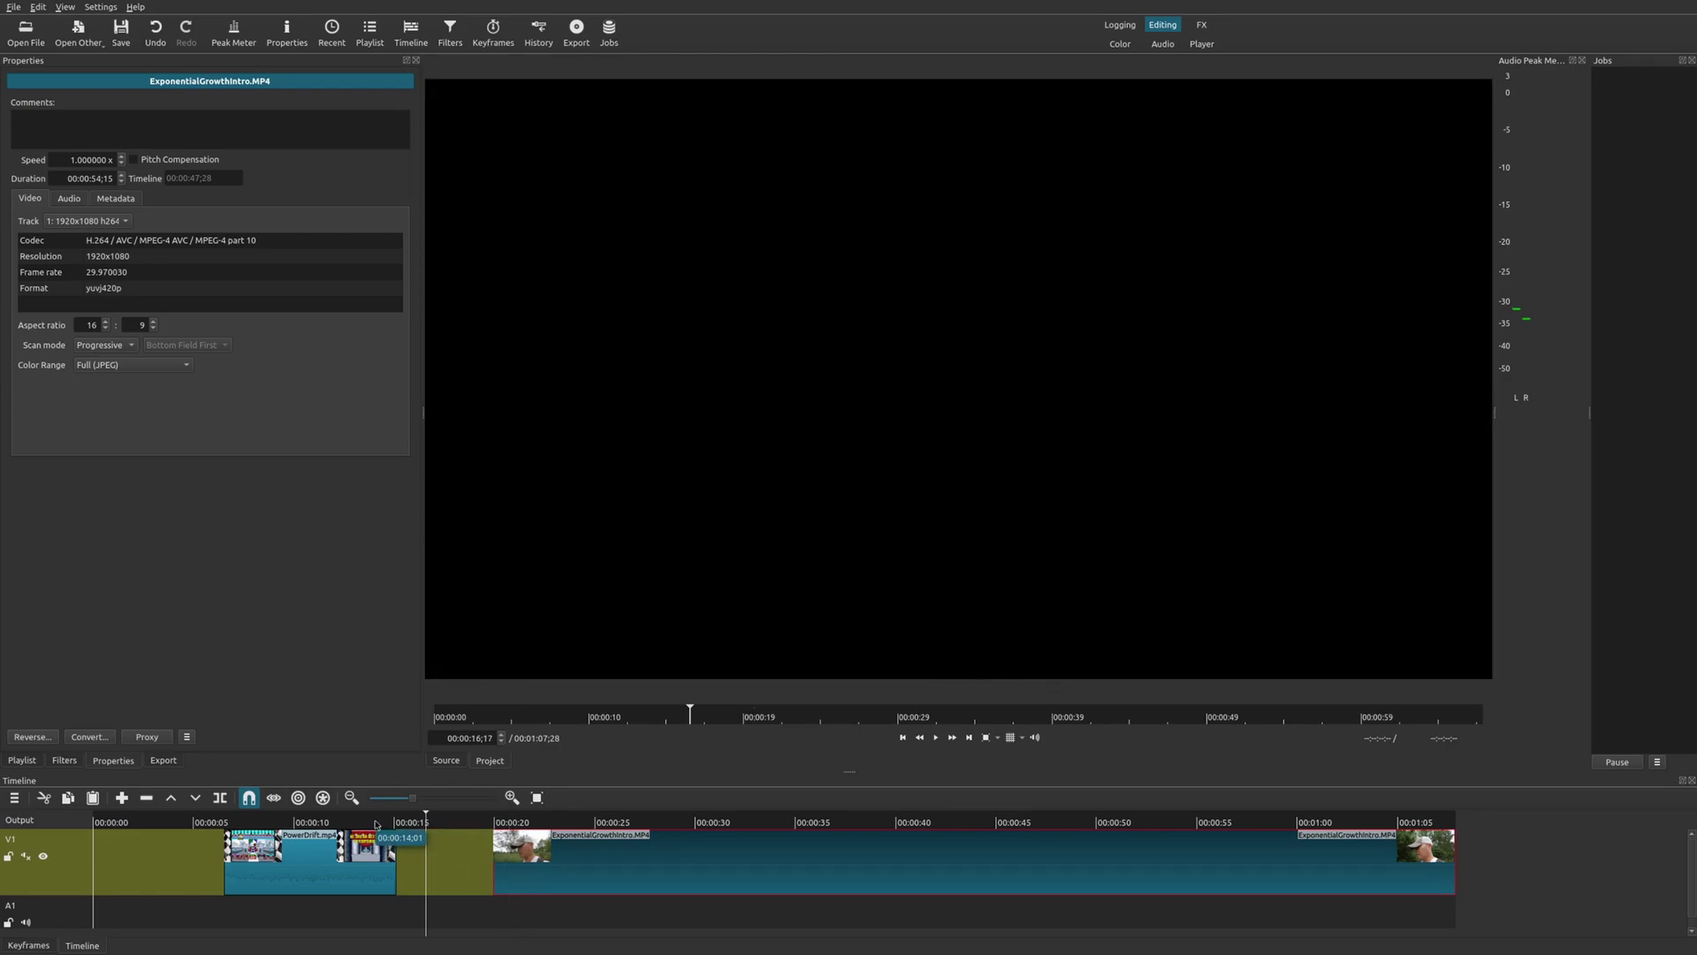
Move the playhead back to the 14-second mark on the timeline ruler.
{"action": "left_click", "coordinate": [375, 822]}
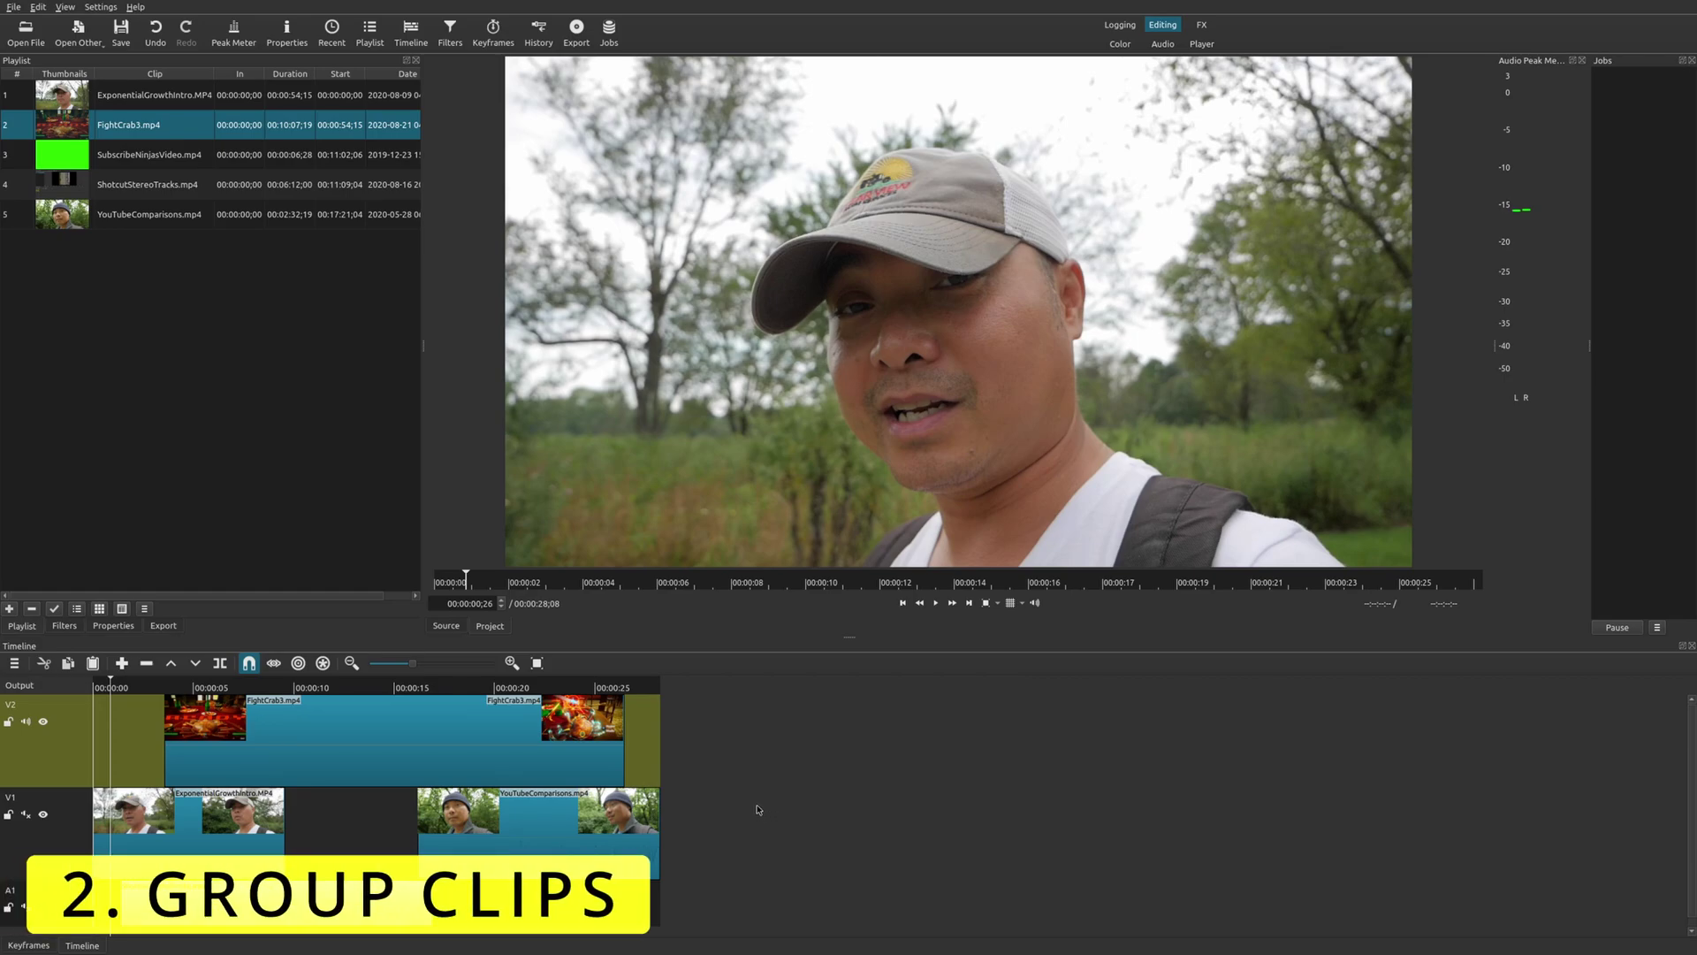
Select FightCrab3, both V1 clips and the A1 audio clip, and shift them about 3 seconds later.
{"action": "left_click", "coordinate": [312, 750]}
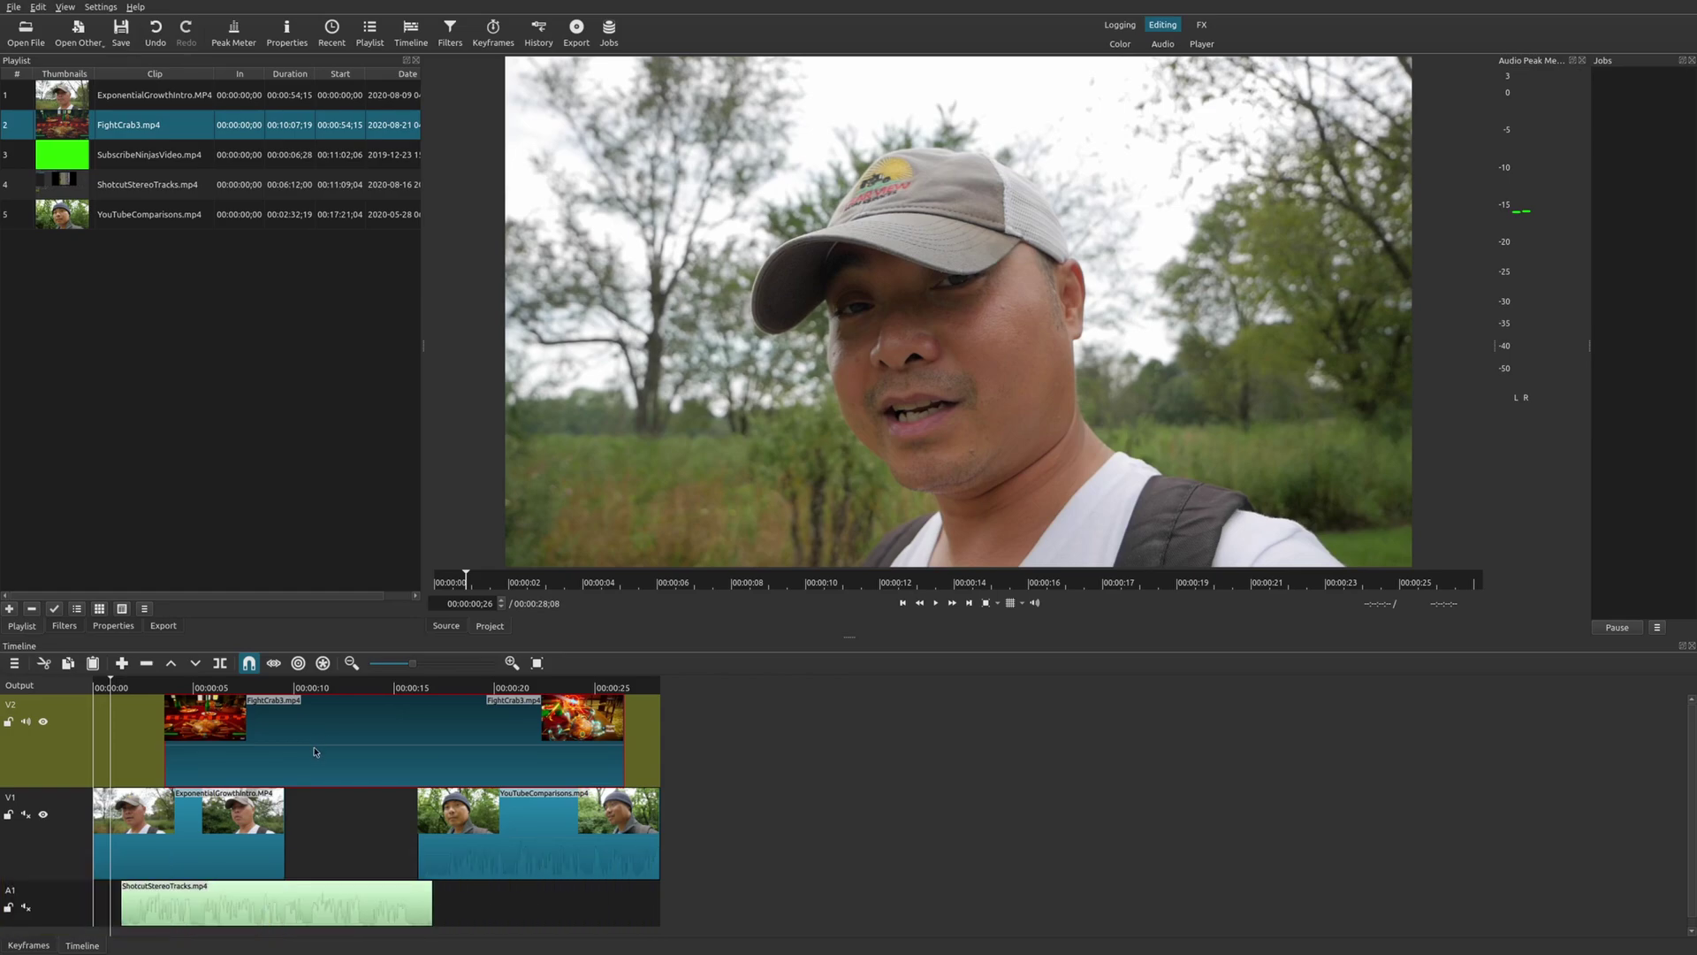
{"action": "left_click", "coordinate": [237, 831], "text": "ctrl"}
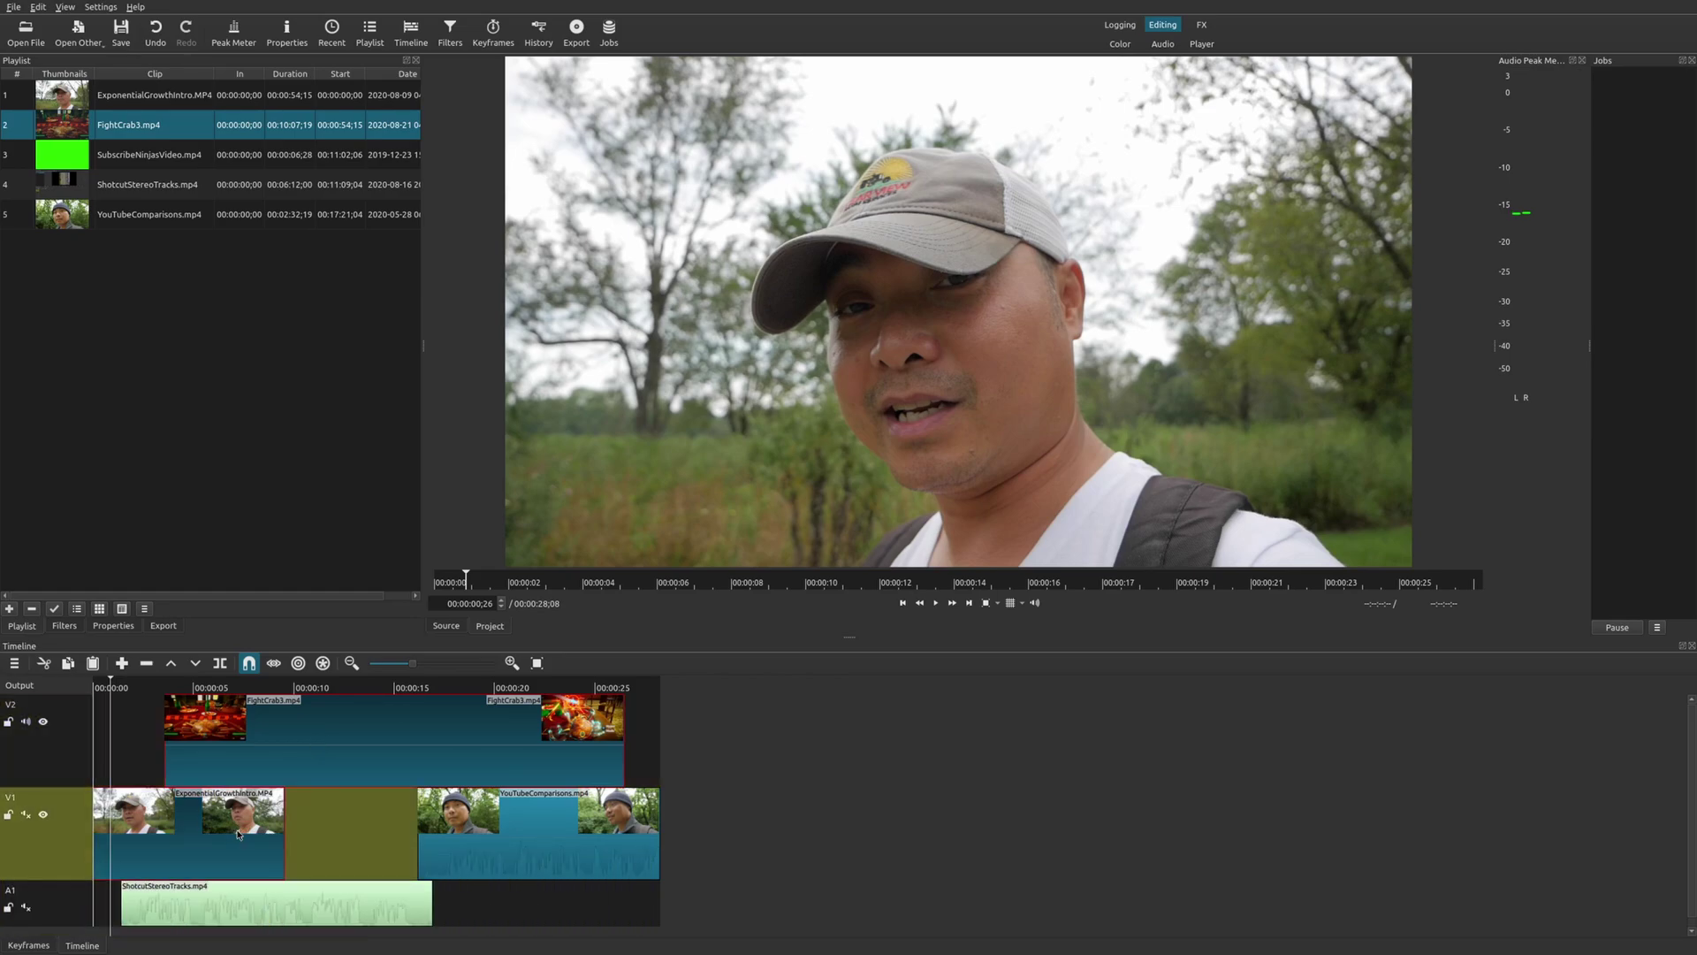
{"action": "left_click", "coordinate": [566, 833], "text": "ctrl"}
{"action": "left_click", "coordinate": [395, 896], "text": "ctrl"}
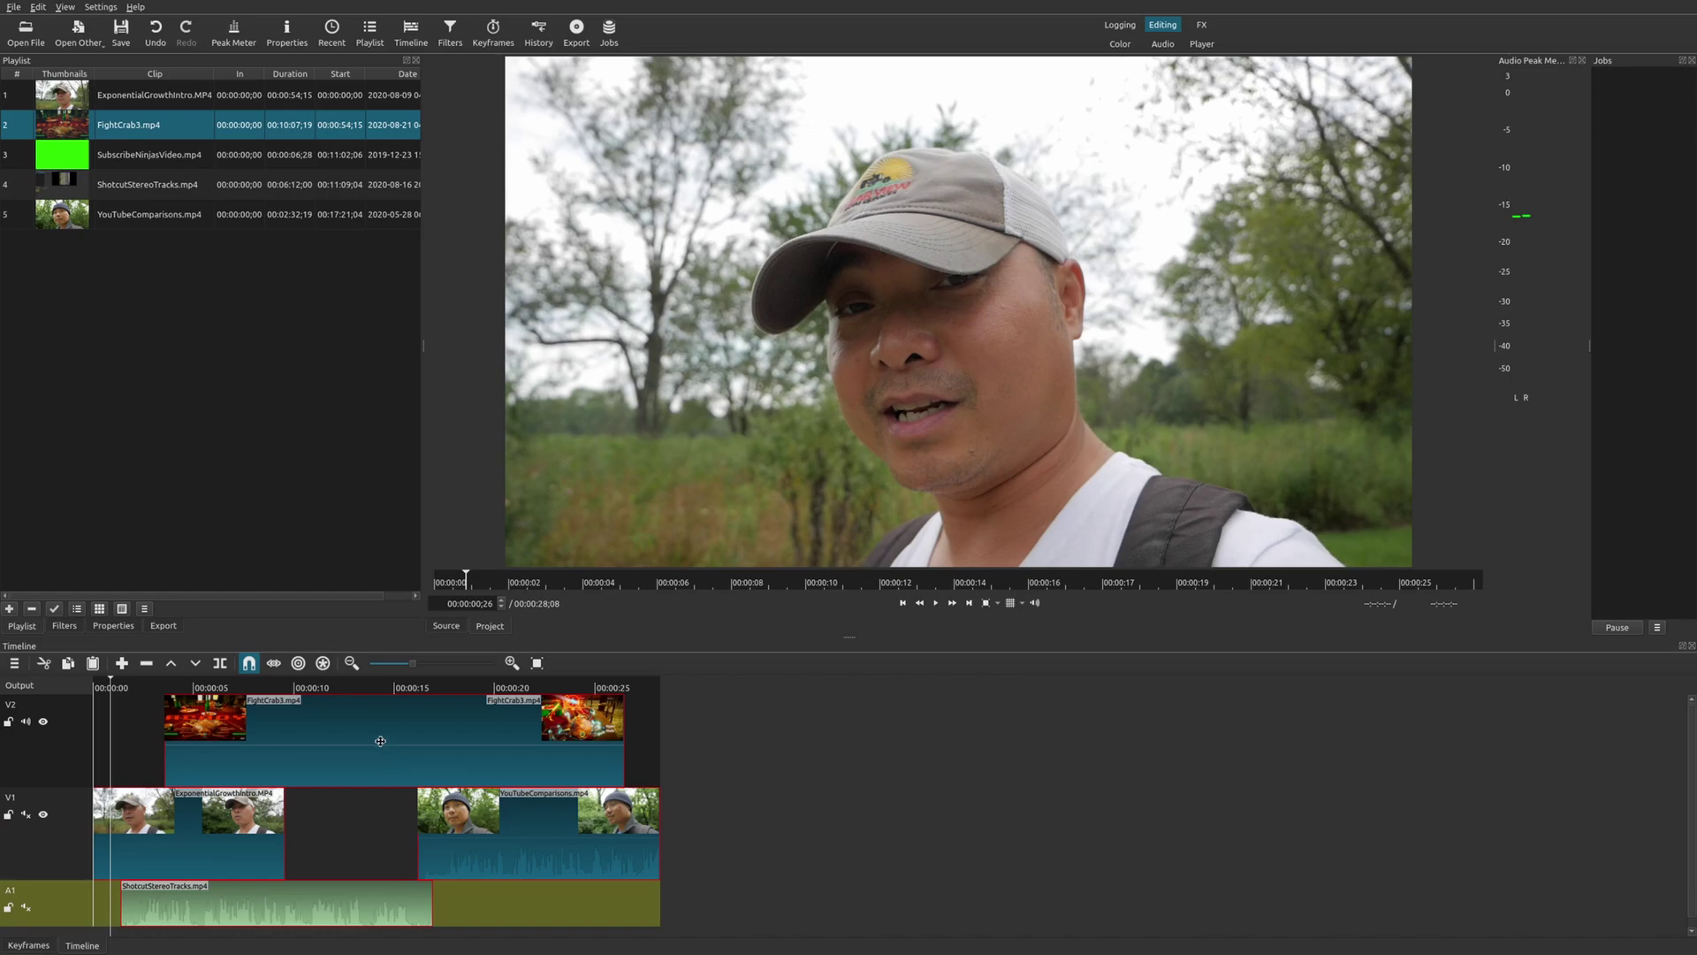
{"action": "left_click_drag", "start_coordinate": [380, 741], "coordinate": [524, 747]}
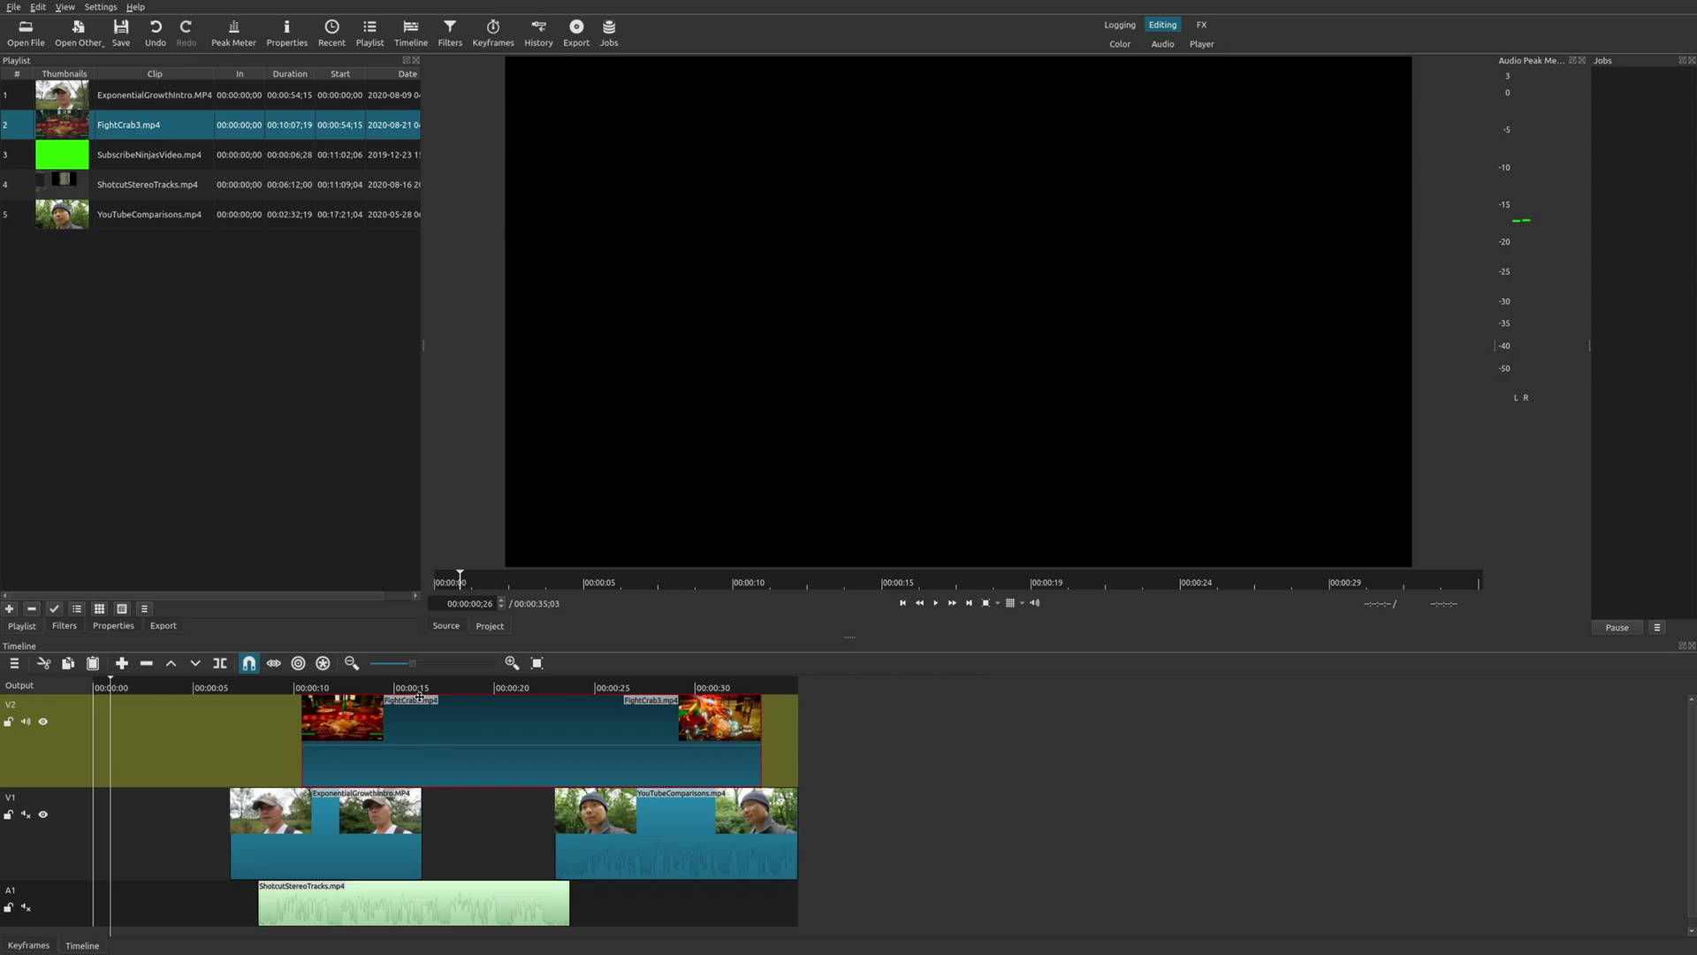
{"action": "left_click_drag", "start_coordinate": [423, 712], "coordinate": [490, 747]}
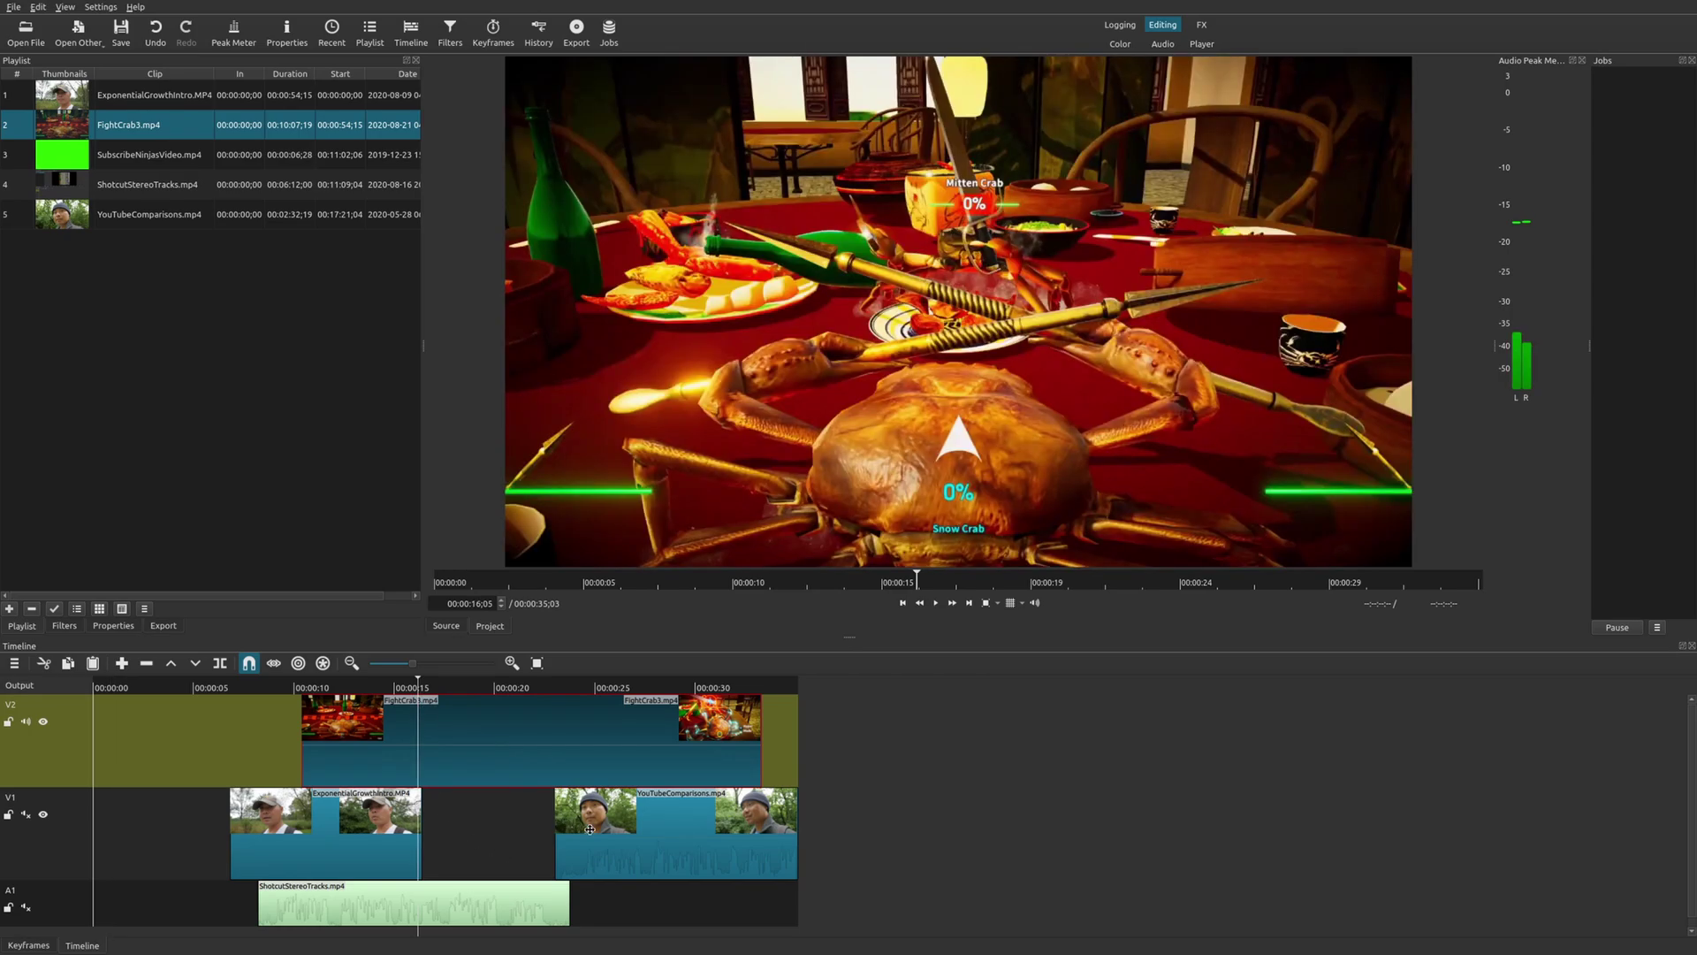
{"action": "left_click", "coordinate": [364, 834]}
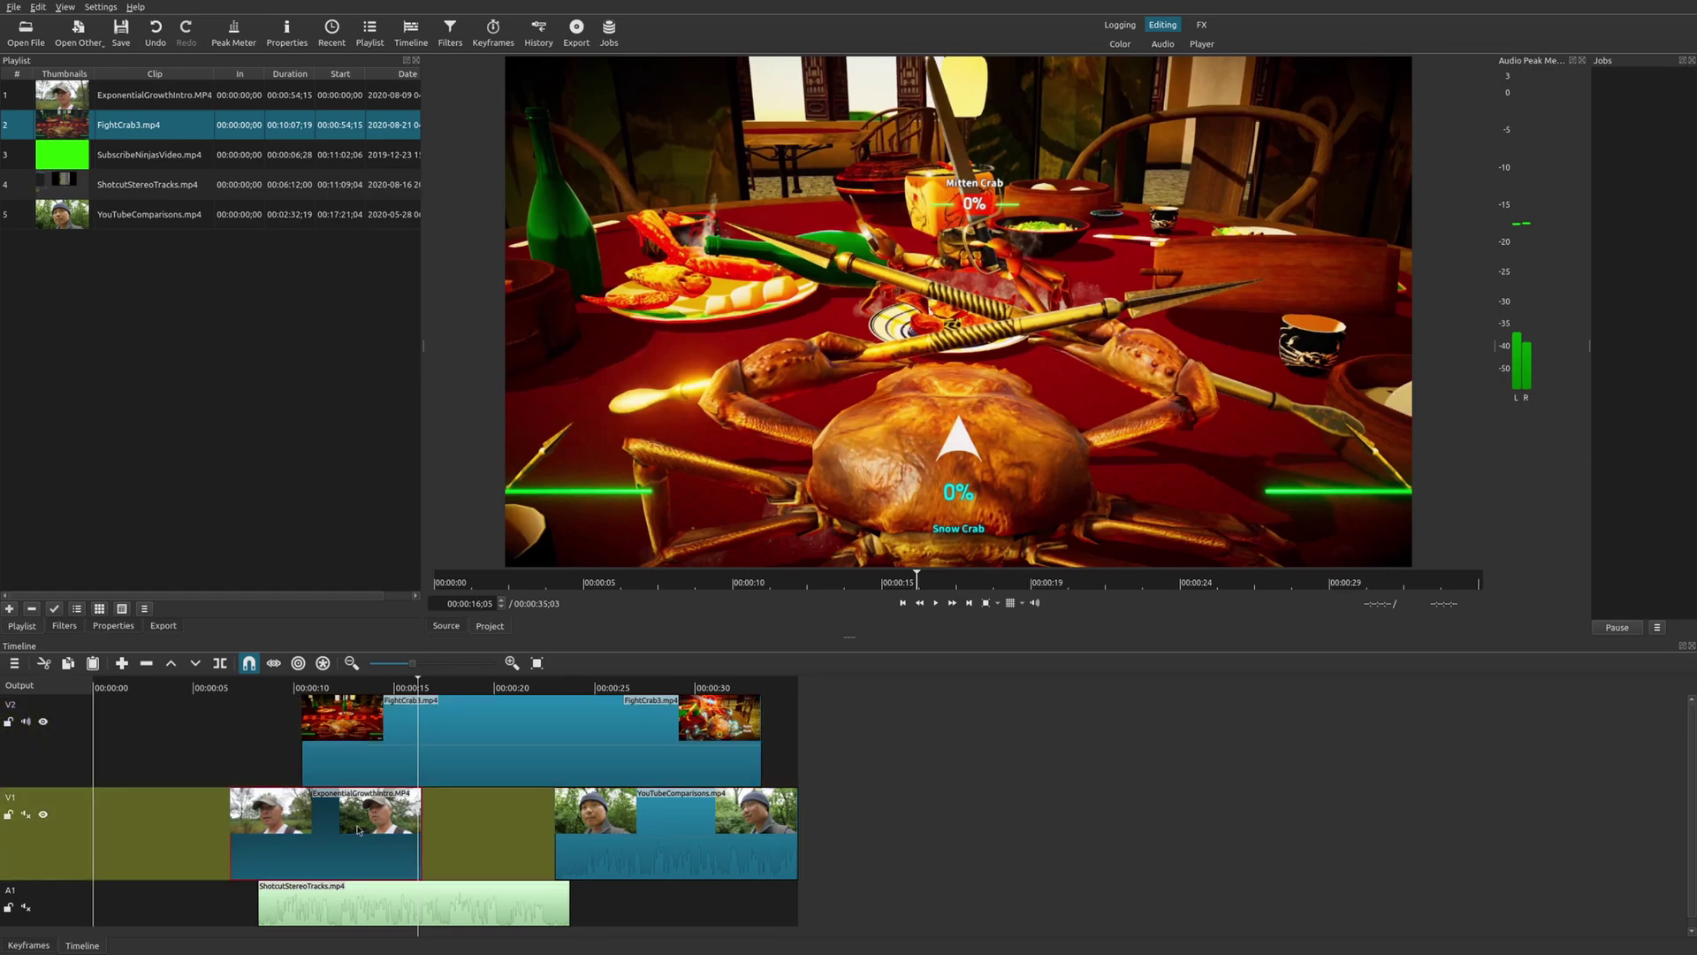
{"action": "left_click", "coordinate": [392, 897]}
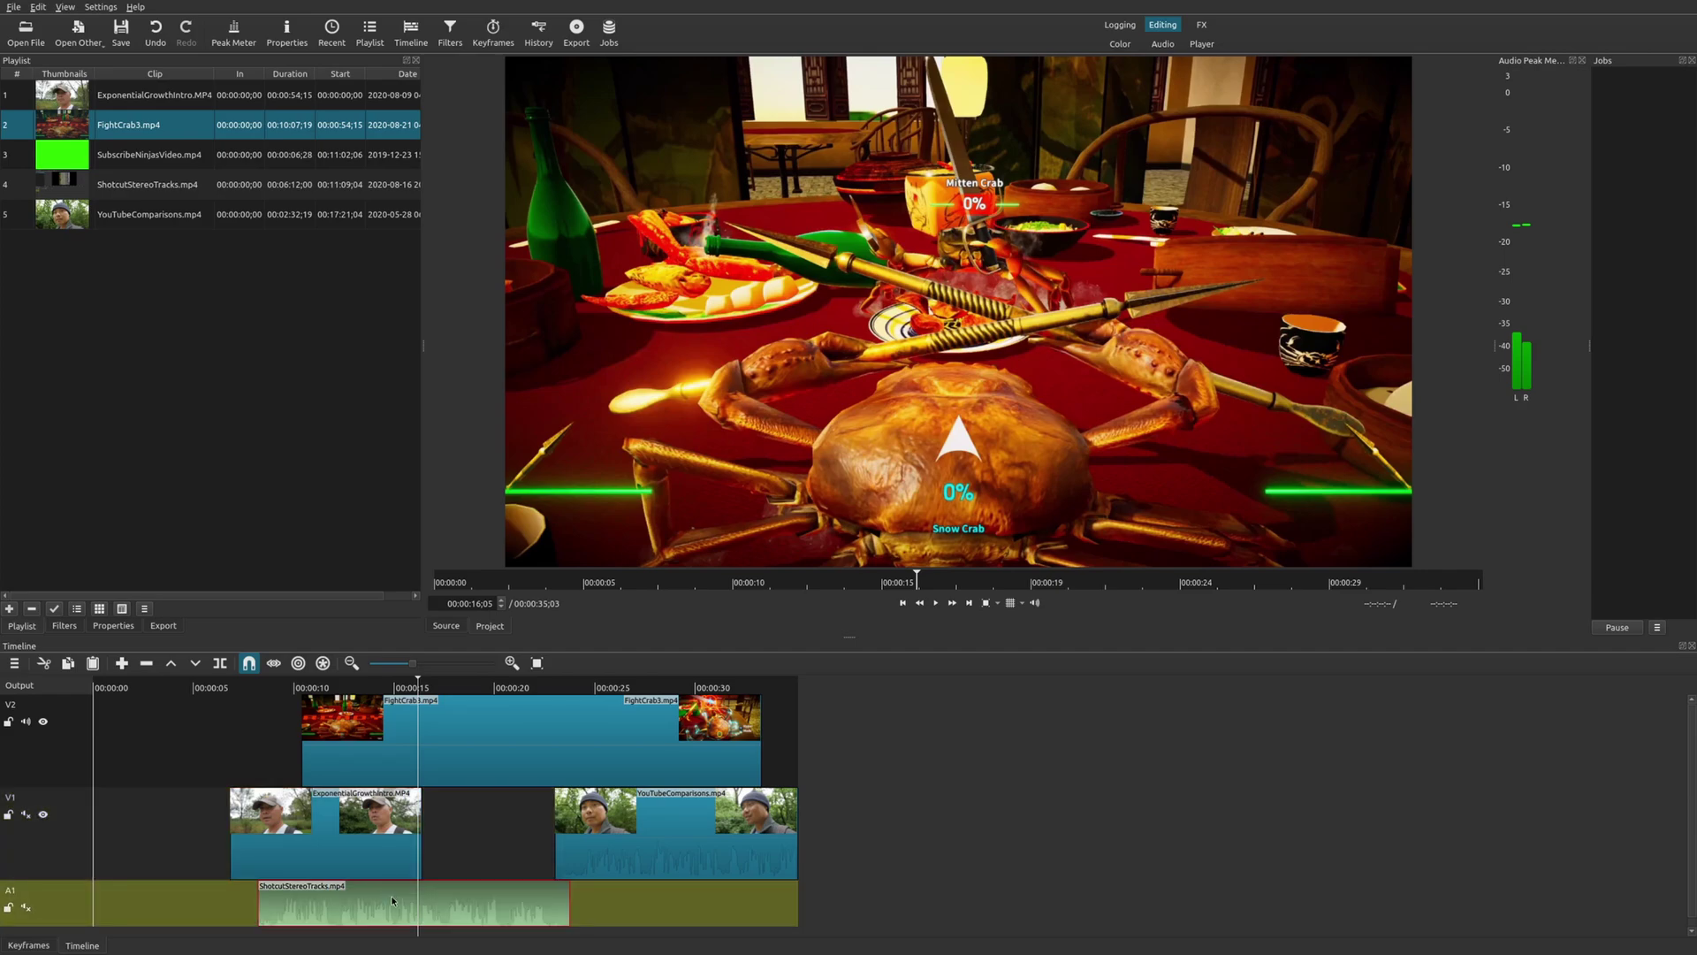
{"action": "left_click", "coordinate": [338, 849]}
{"action": "right_click", "coordinate": [339, 849]}
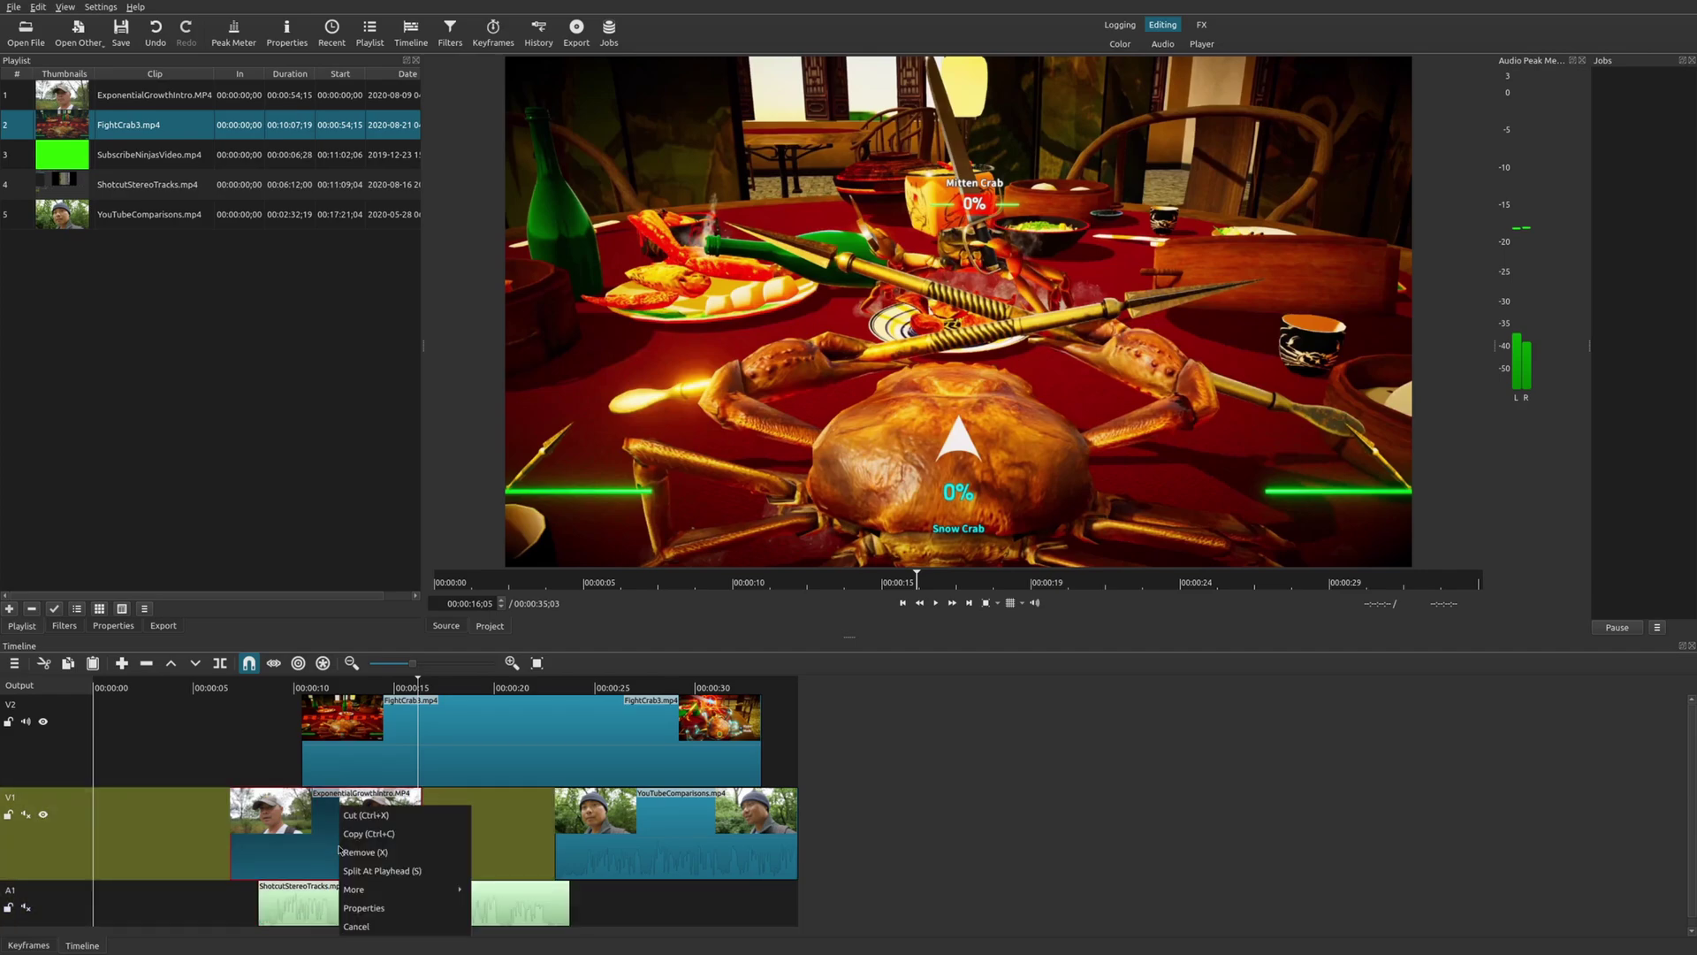
{"action": "mouse_move", "coordinate": [398, 892]}
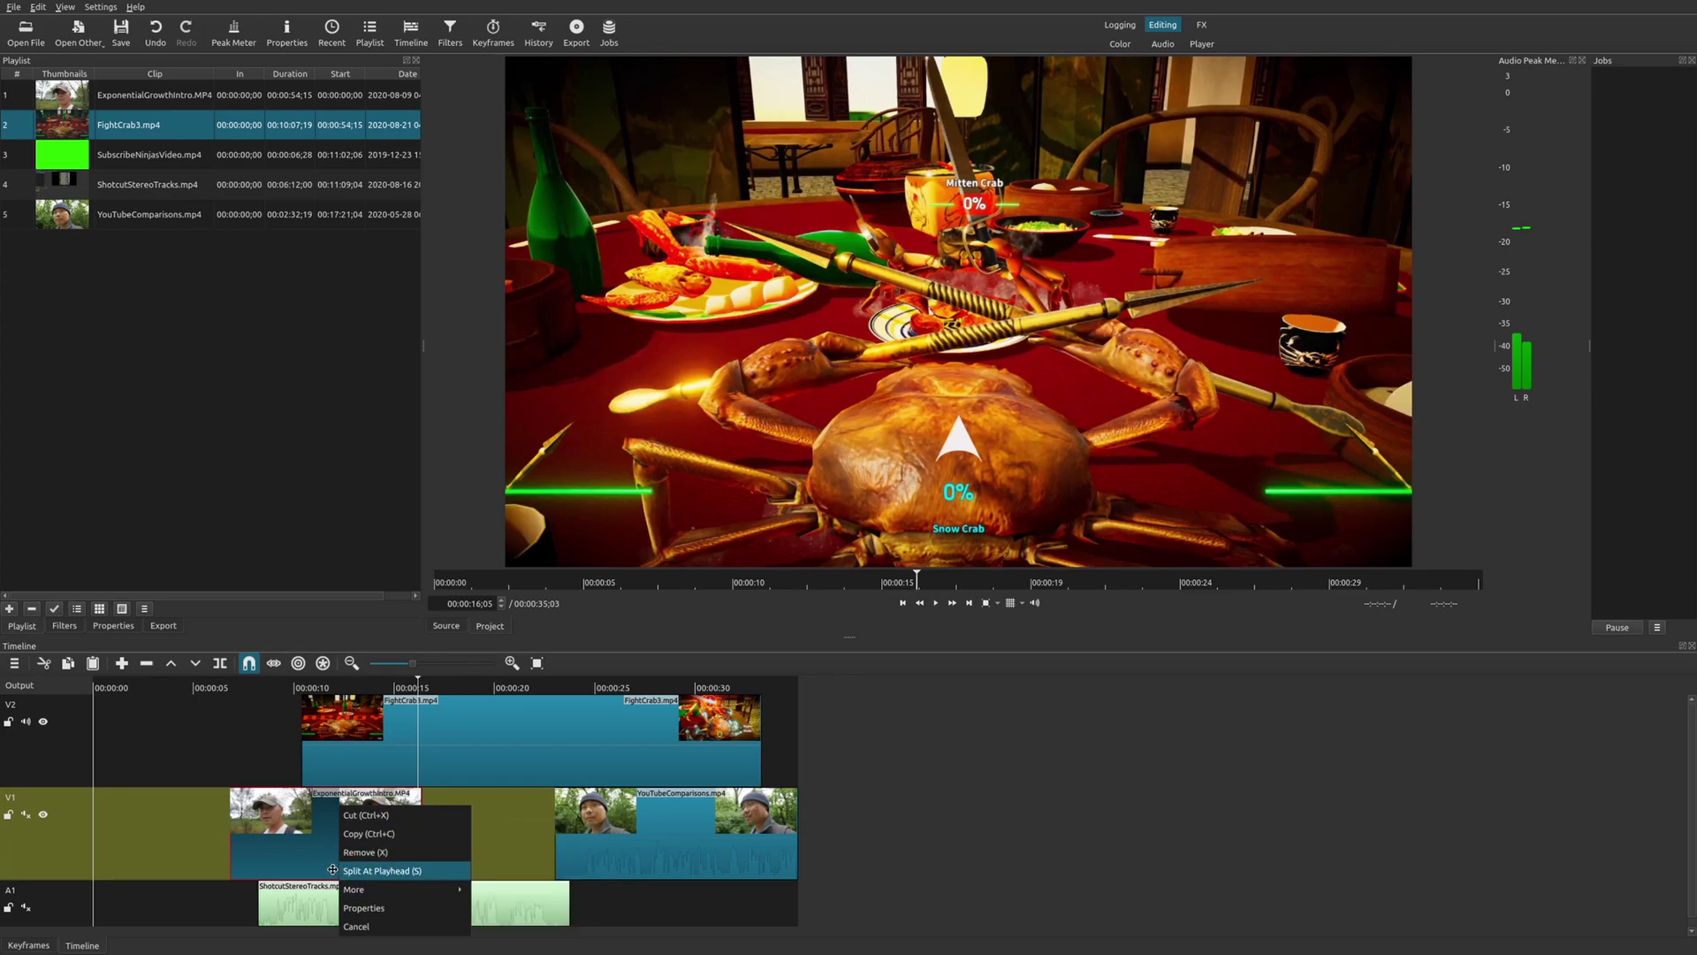
{"action": "left_click", "coordinate": [298, 838]}
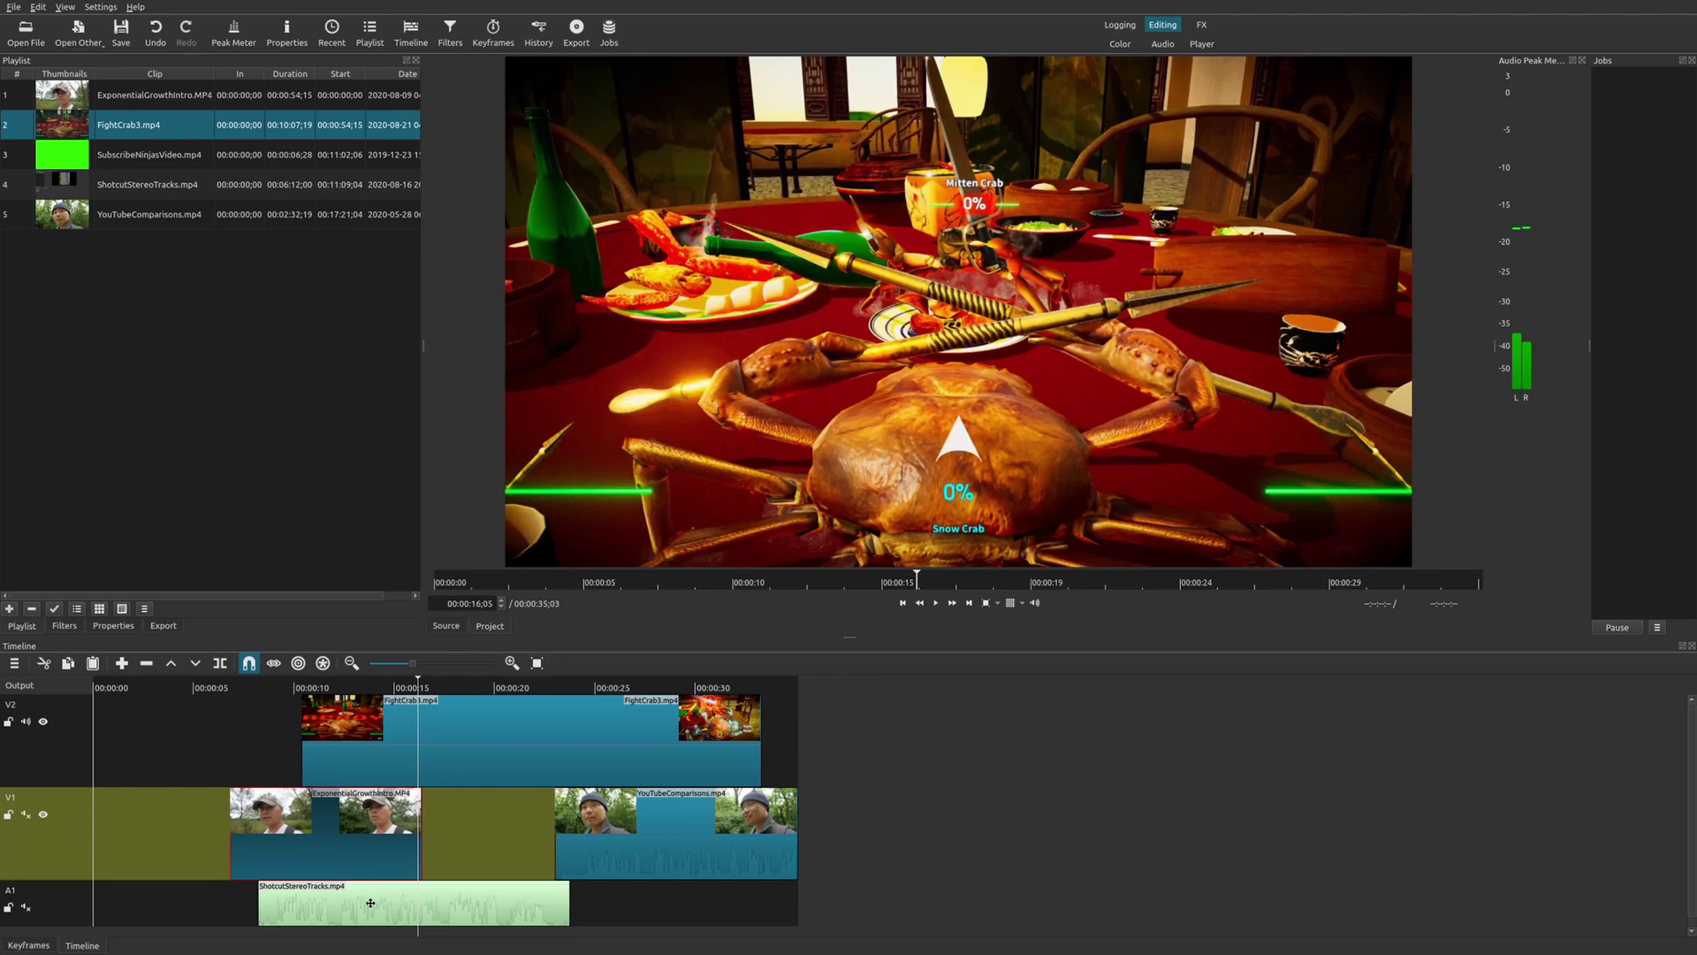
{"action": "left_click", "coordinate": [370, 906]}
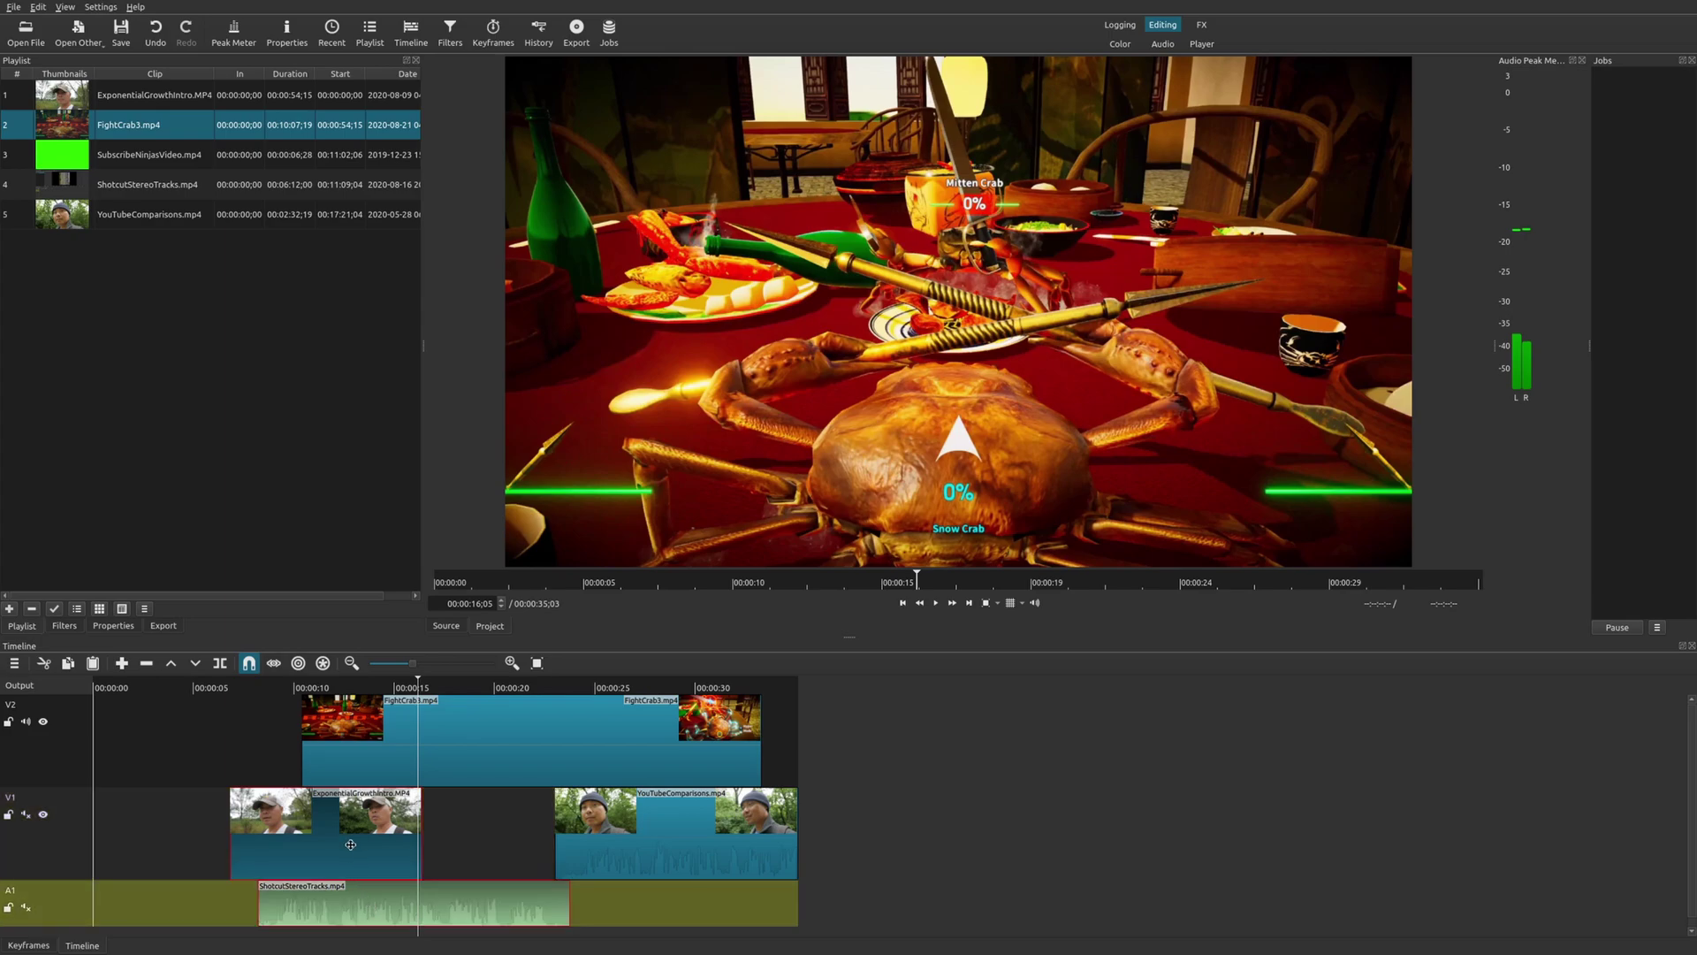
{"action": "left_click", "coordinate": [397, 688]}
Shift YouTubeComparisons and FightCrab3 later together, then select ExponentialGrowthIntro at 00:00:11;04.
{"action": "left_click", "coordinate": [389, 819]}
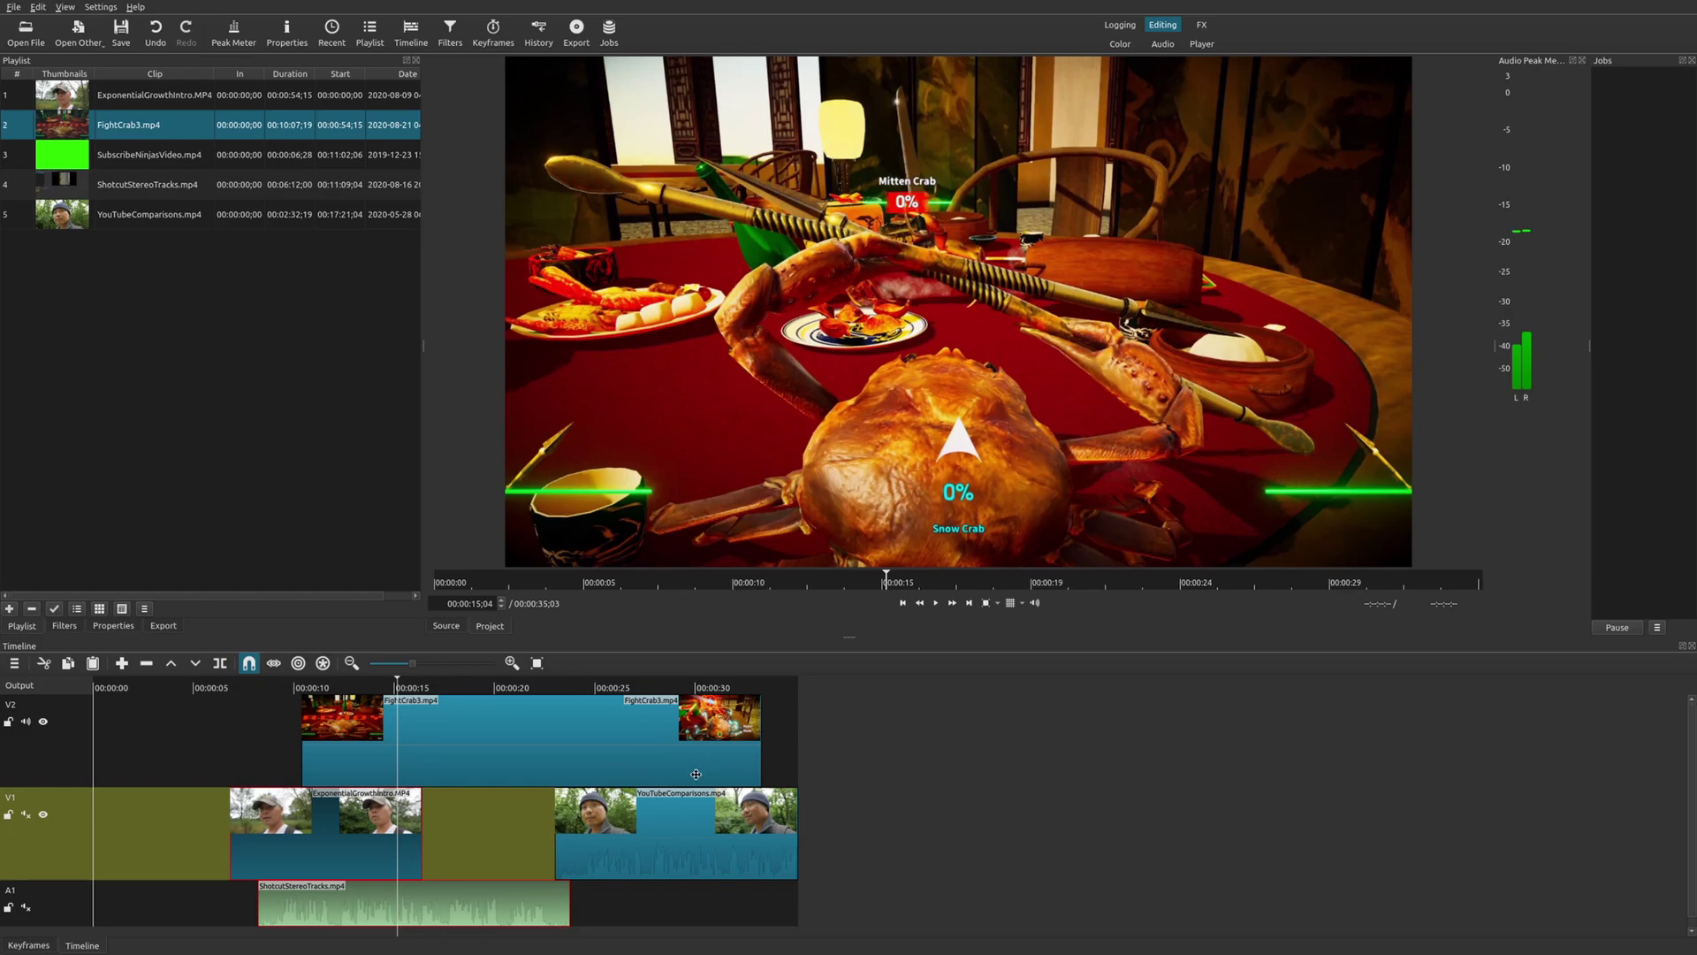
{"action": "left_click", "coordinate": [654, 688]}
{"action": "left_click", "coordinate": [678, 829]}
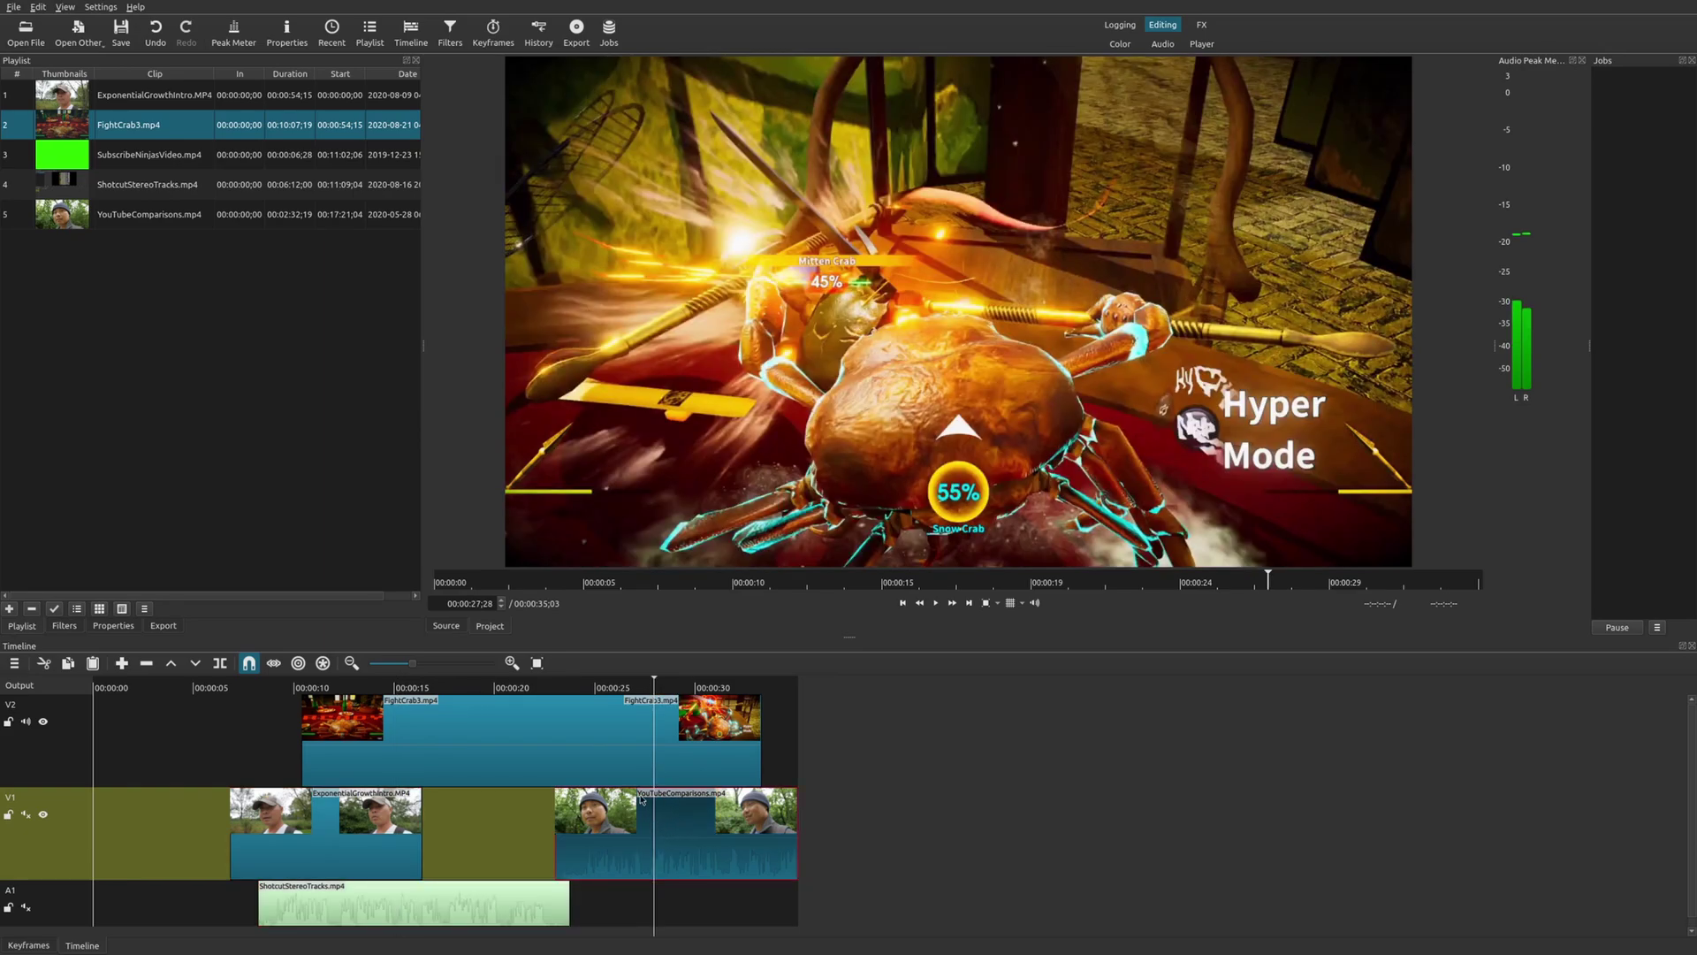
{"action": "left_click", "coordinate": [614, 753], "text": "ctrl"}
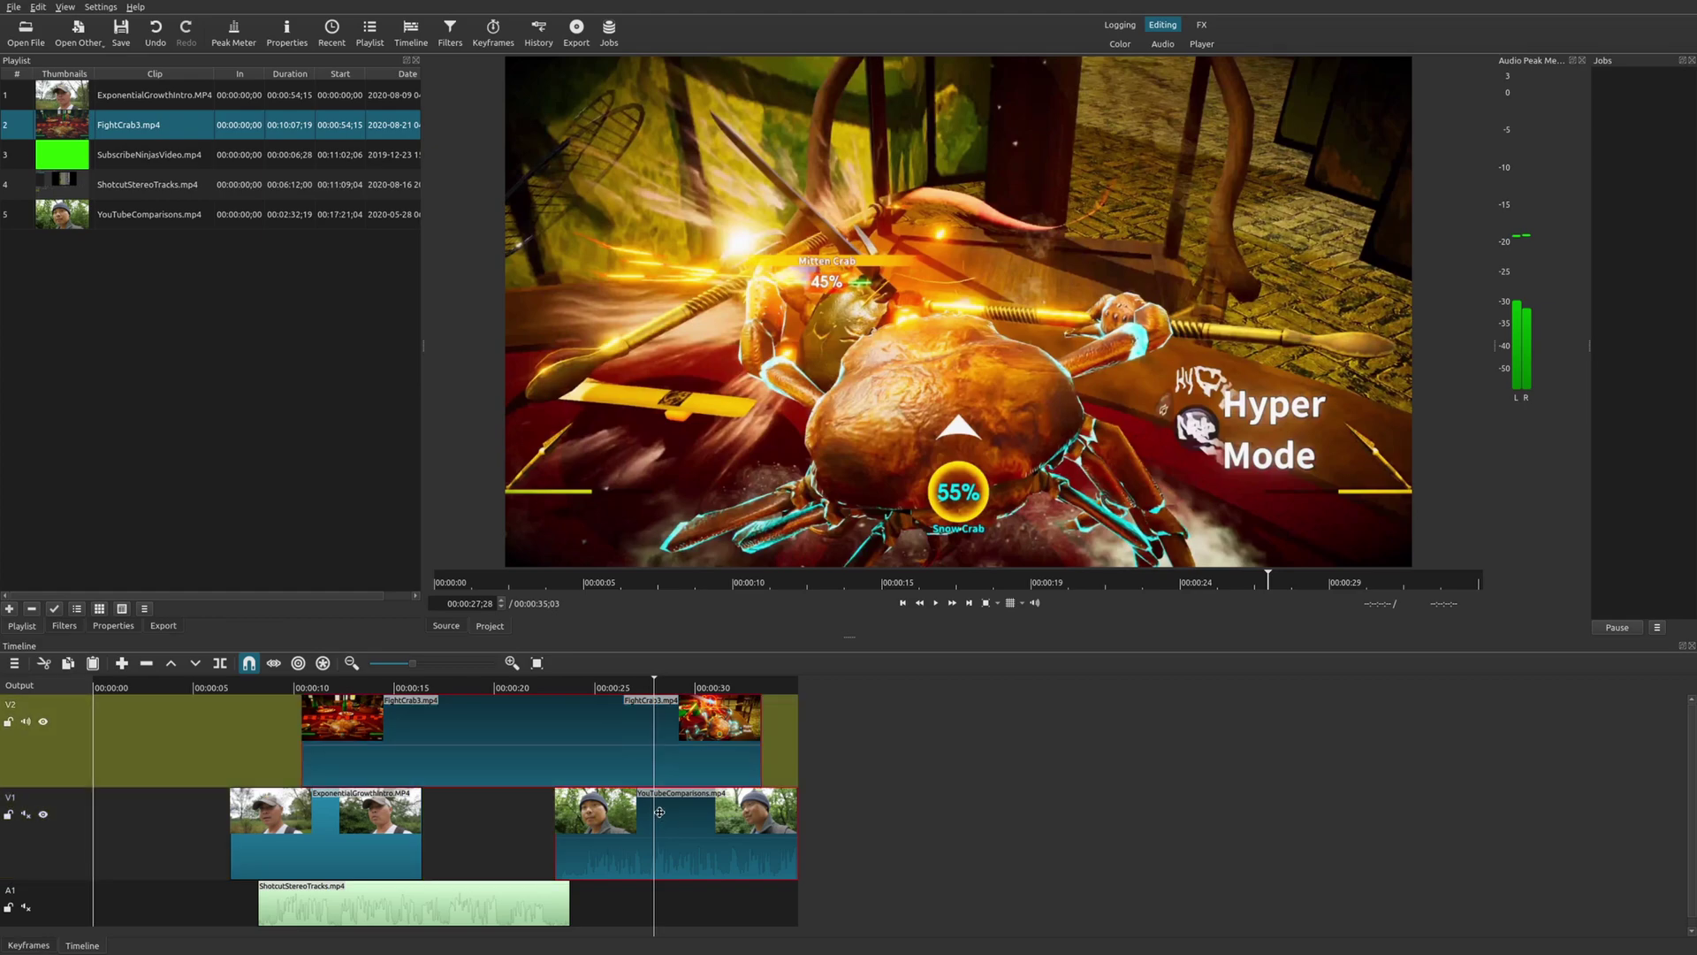
{"action": "left_click_drag", "start_coordinate": [521, 729], "coordinate": [712, 738]}
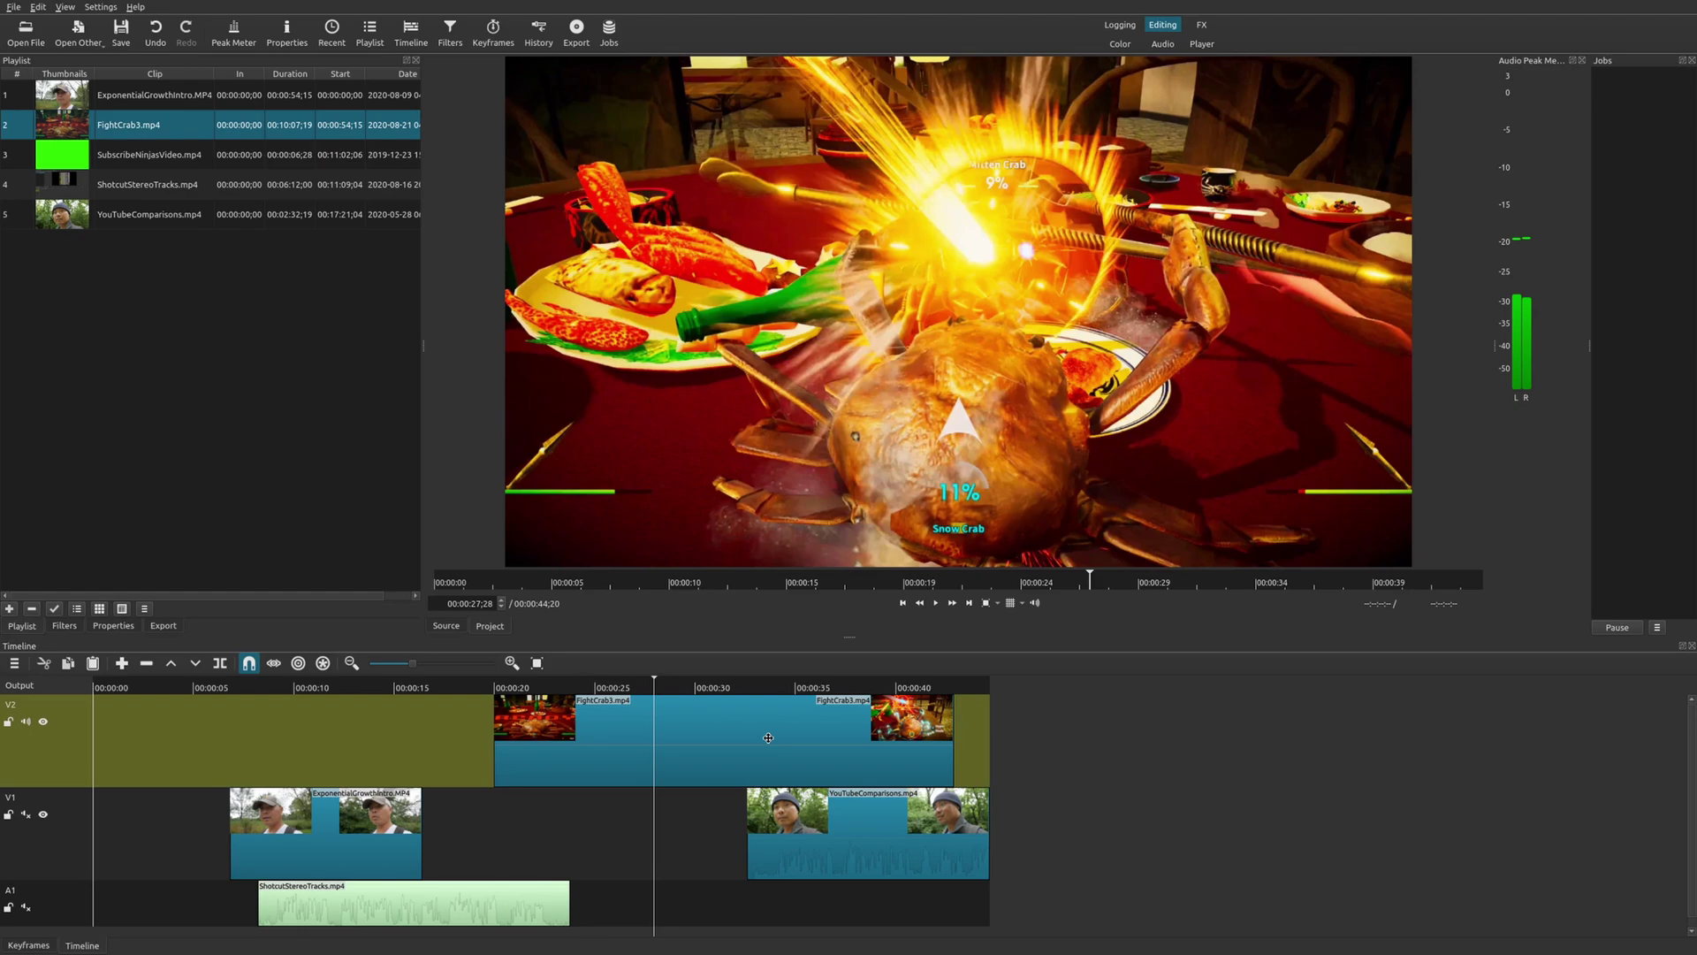
{"action": "left_click", "coordinate": [320, 702]}
{"action": "left_click", "coordinate": [382, 838]}
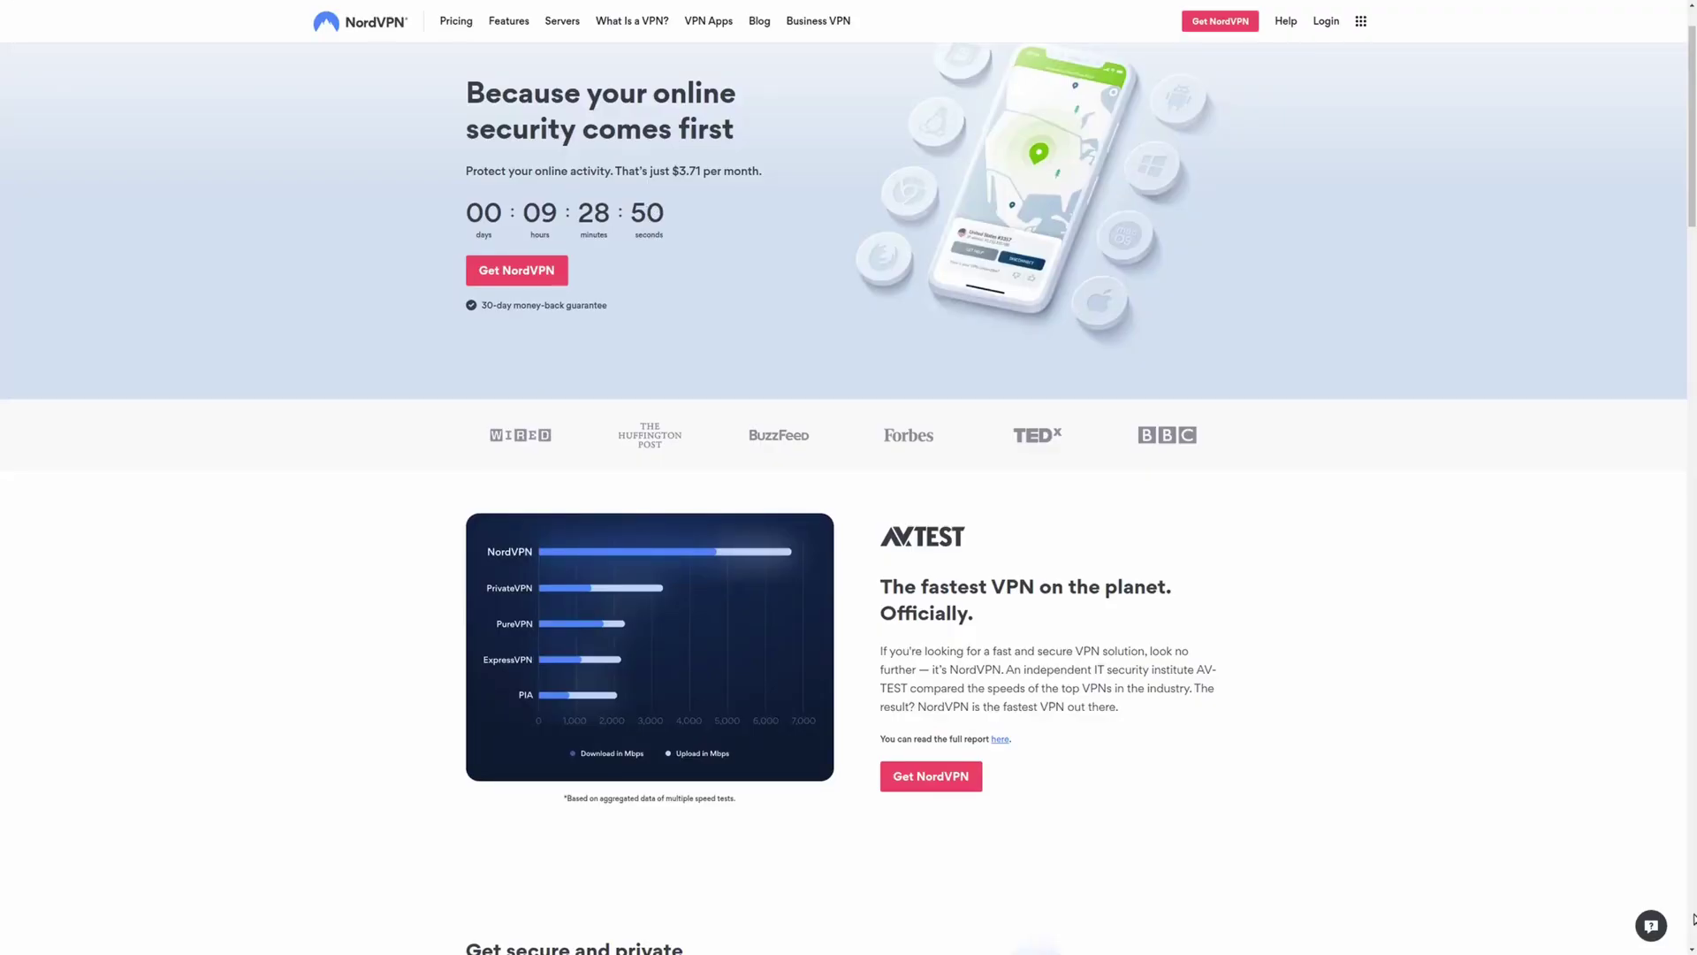
Scroll down the NordVPN homepage past the speed-test chart and secure-access section.
{"action": "scroll", "coordinate": [1693, 919], "scroll_direction": "down", "scroll_amount": 1}
{"action": "scroll", "coordinate": [1693, 920], "scroll_direction": "down", "scroll_amount": 1}
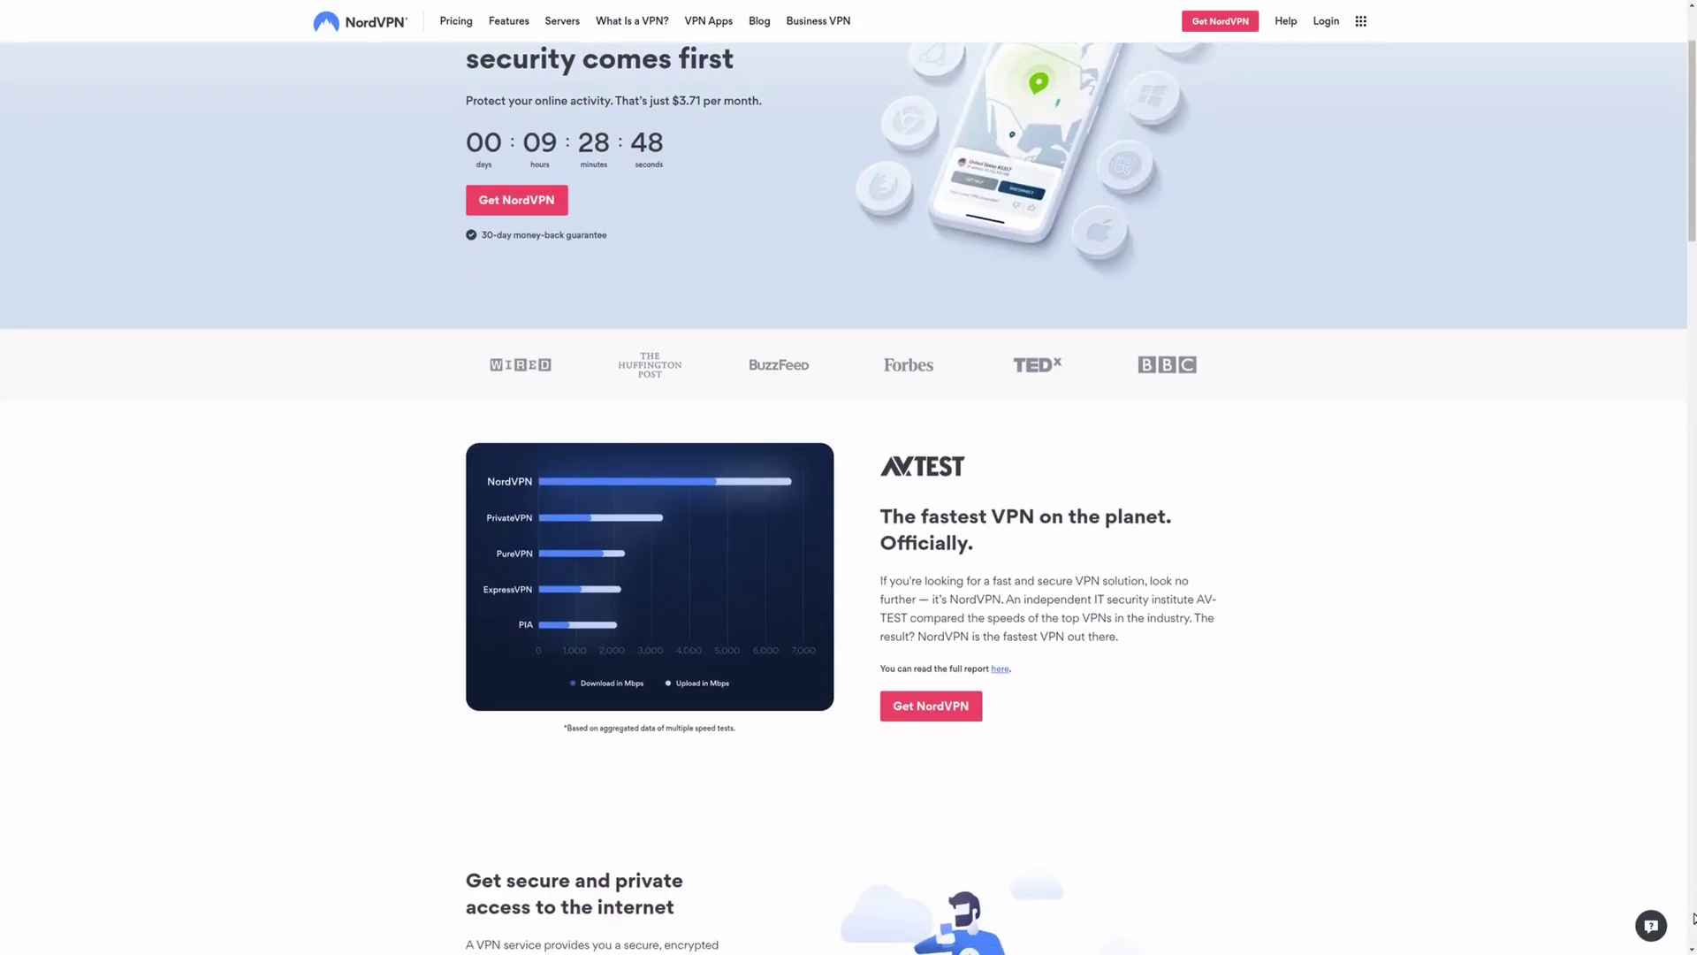
{"action": "scroll", "coordinate": [1693, 920], "scroll_direction": "down", "scroll_amount": 1}
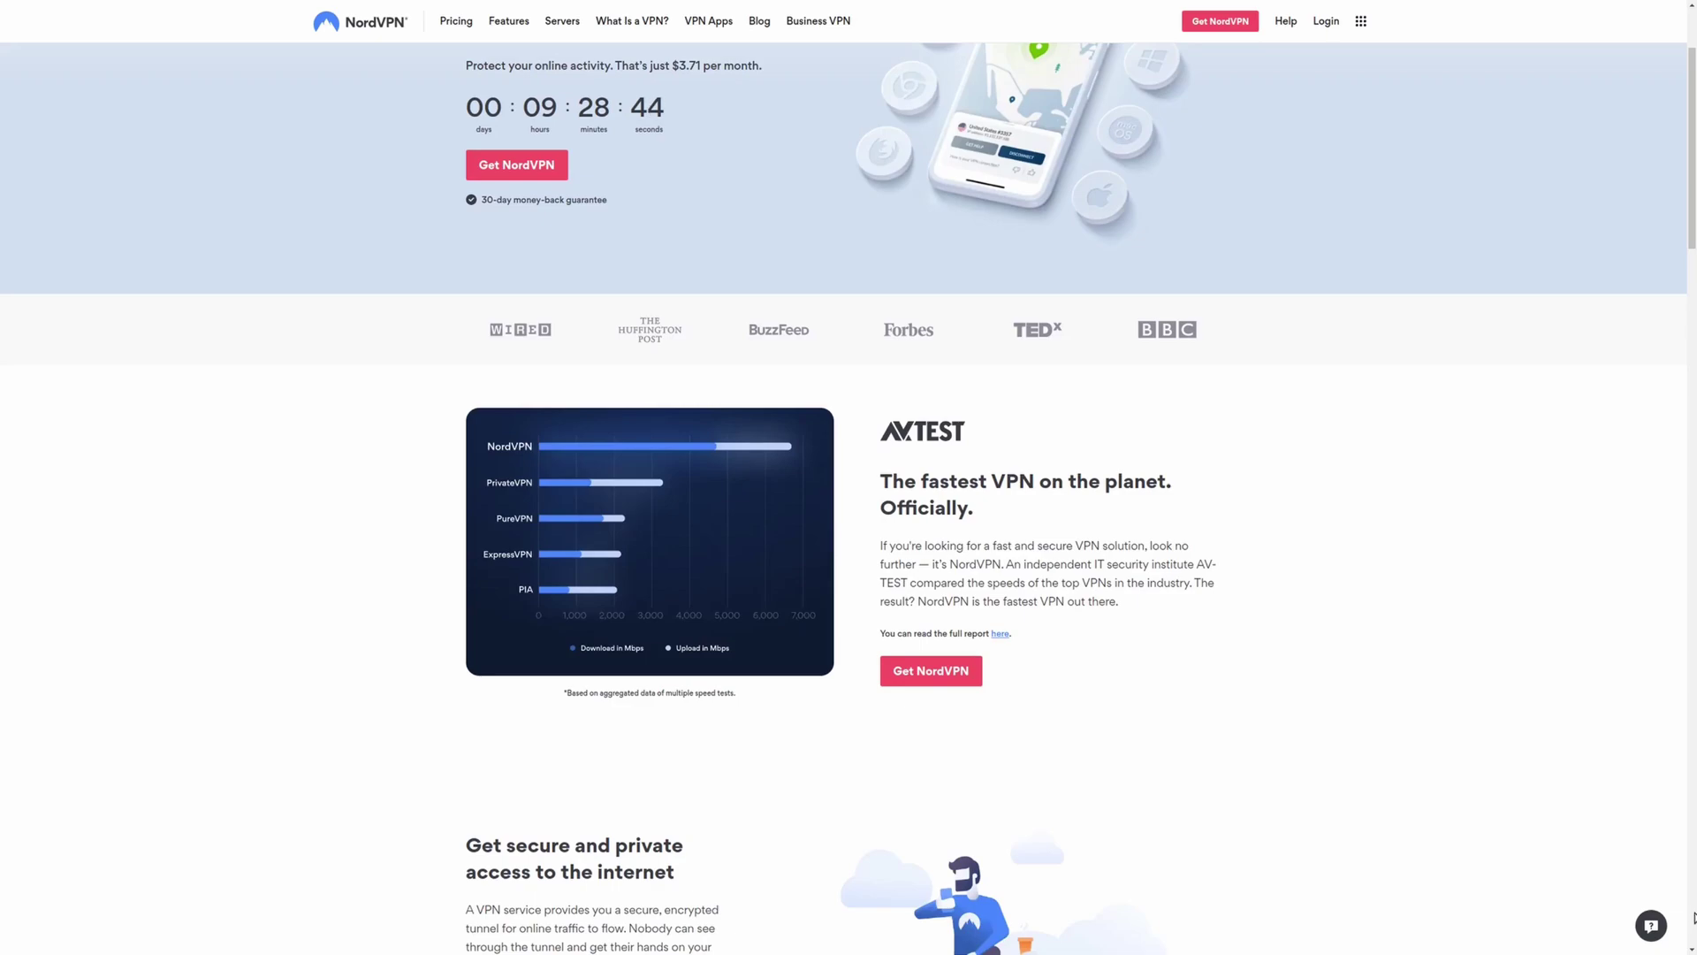
{"action": "scroll", "coordinate": [1693, 919], "scroll_direction": "down", "scroll_amount": 1}
{"action": "scroll", "coordinate": [1693, 917], "scroll_direction": "down", "scroll_amount": 1}
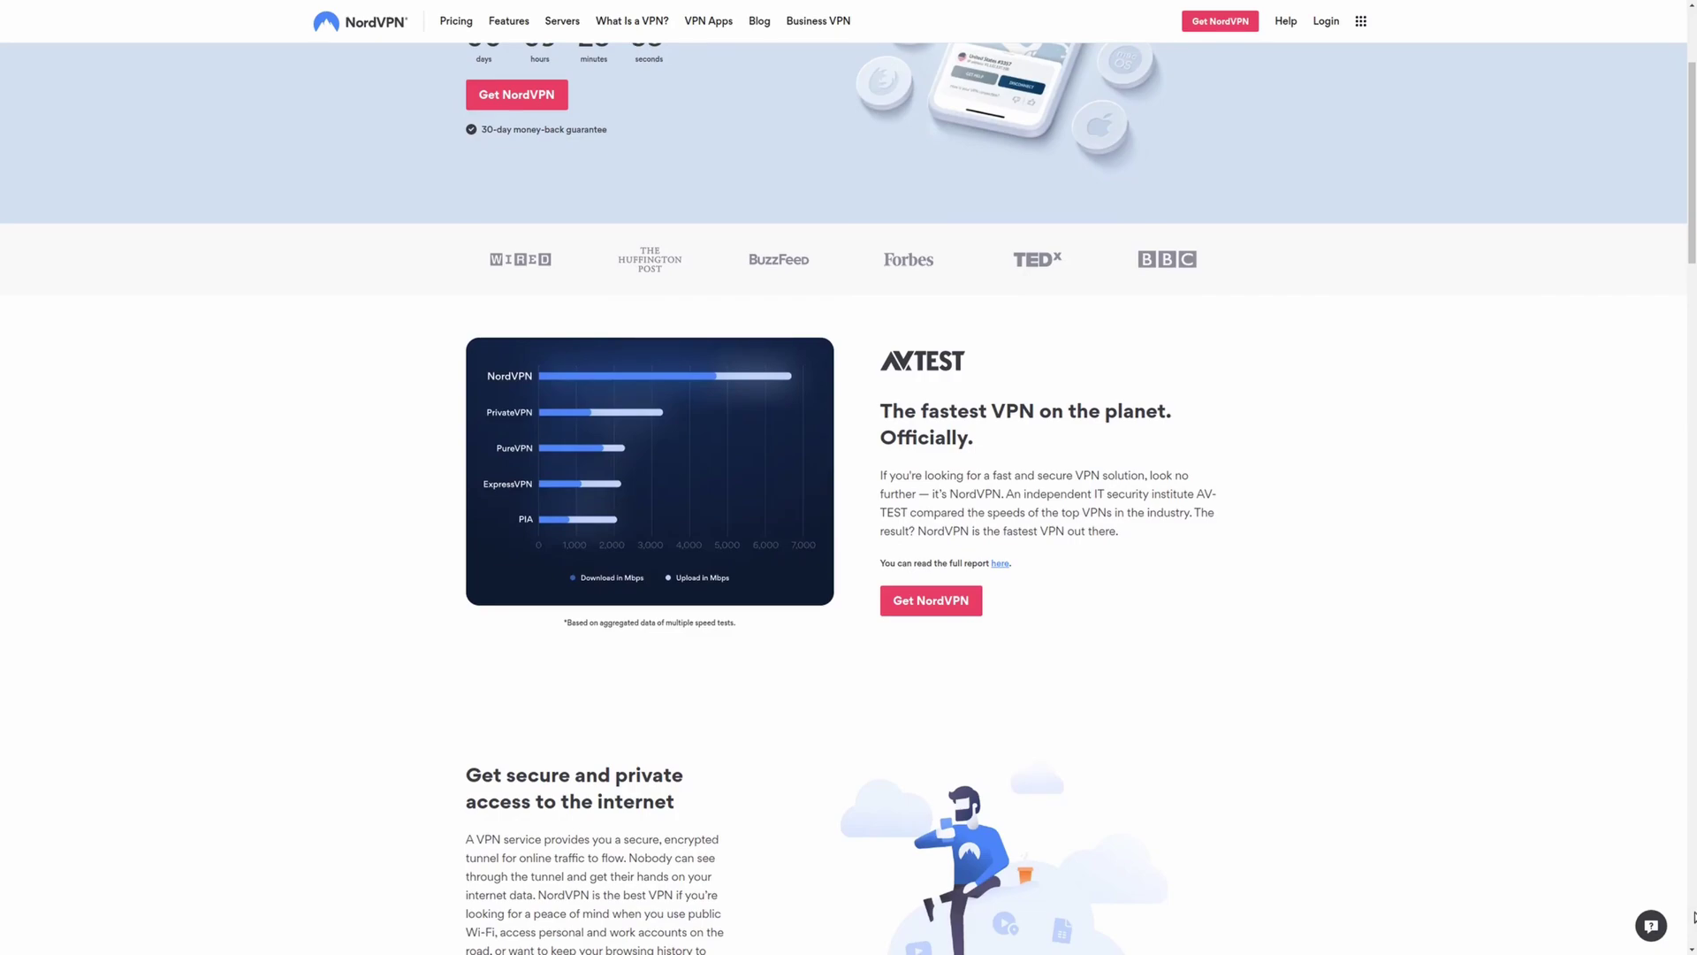
{"action": "scroll", "coordinate": [1693, 917], "scroll_direction": "down", "scroll_amount": 1}
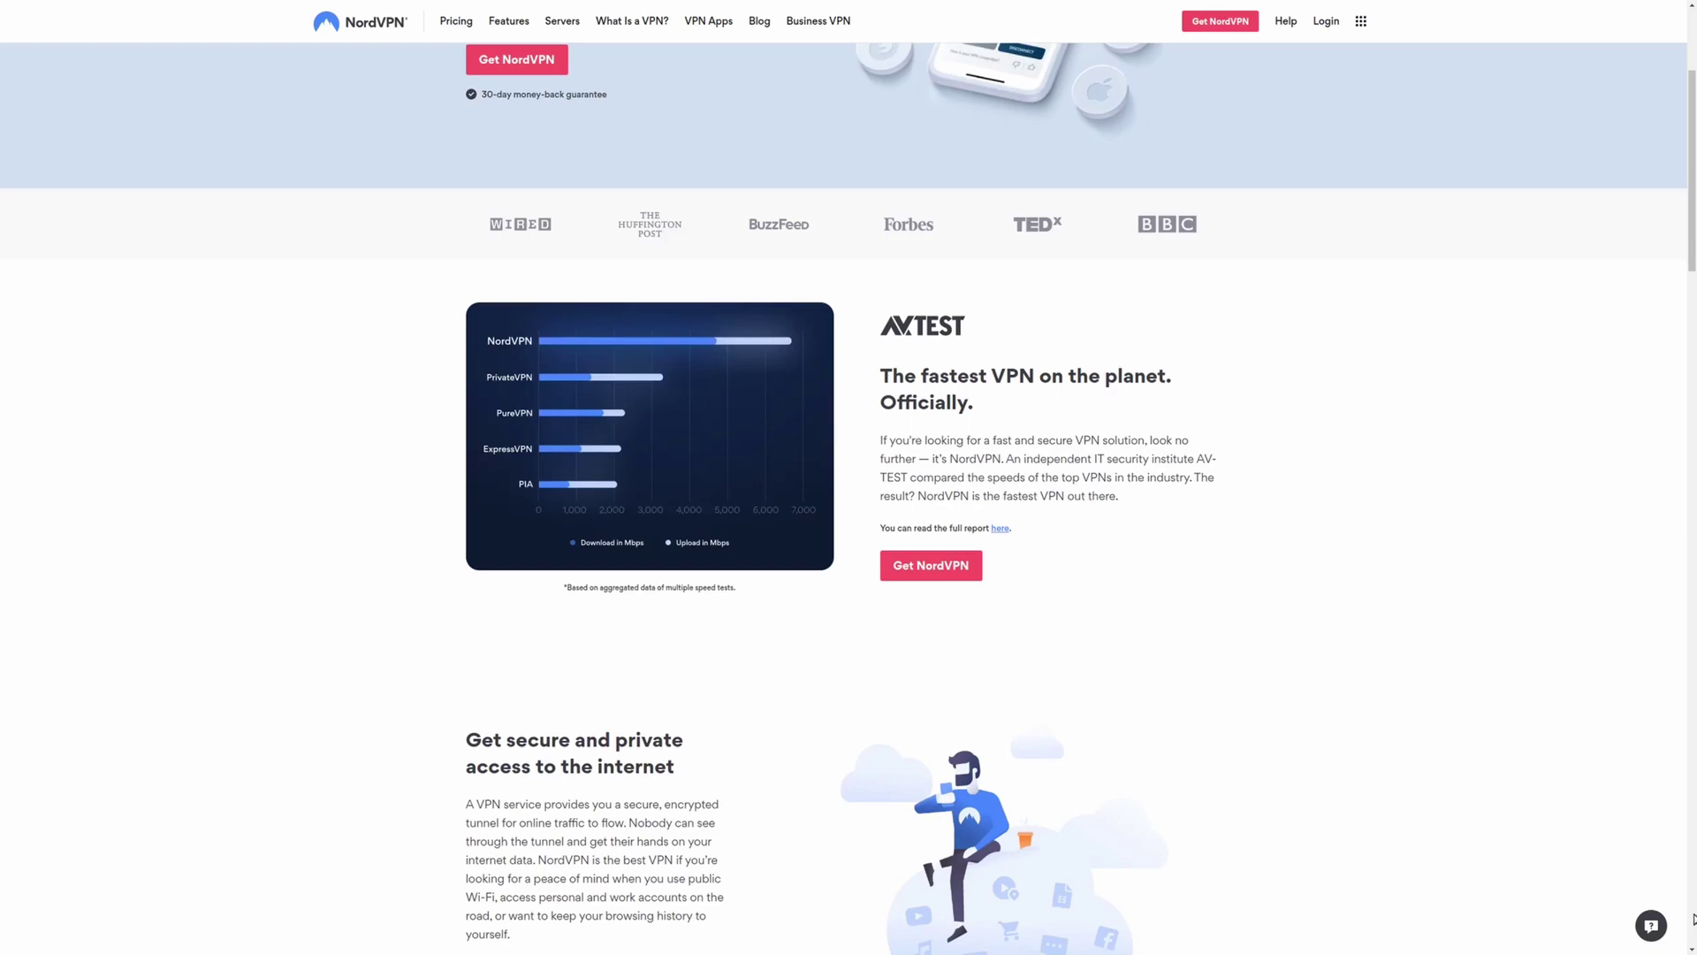
{"action": "scroll", "coordinate": [1692, 917], "scroll_direction": "down", "scroll_amount": 1}
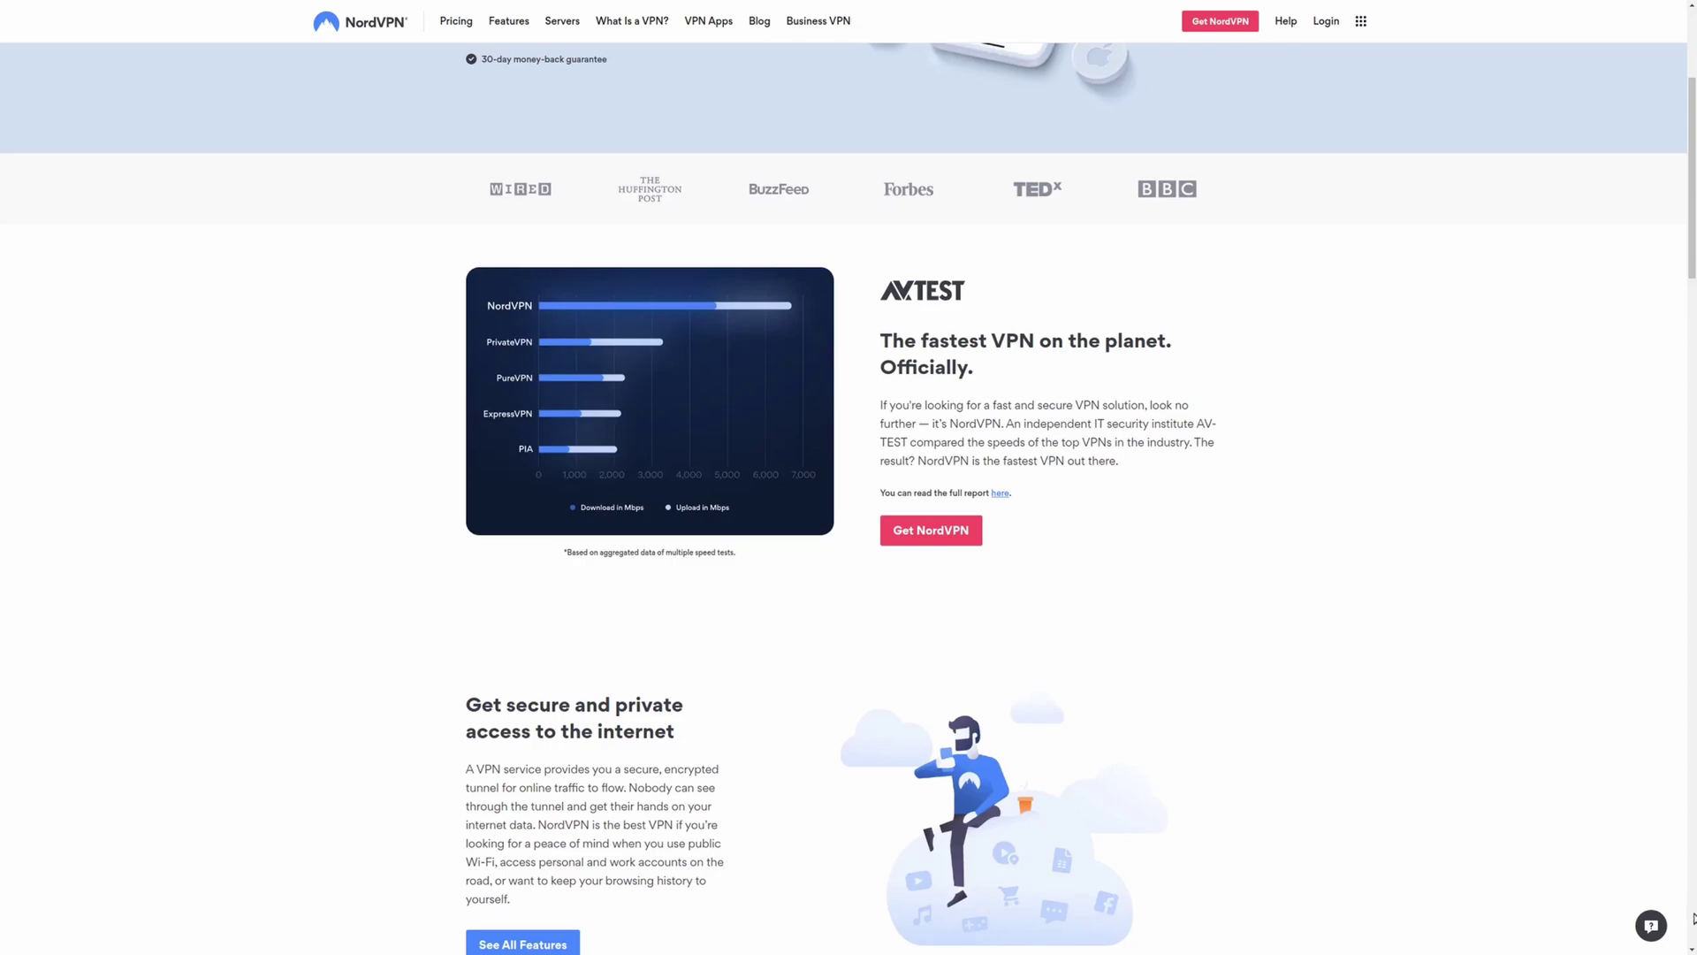
{"action": "scroll", "coordinate": [1692, 917], "scroll_direction": "down", "scroll_amount": 1}
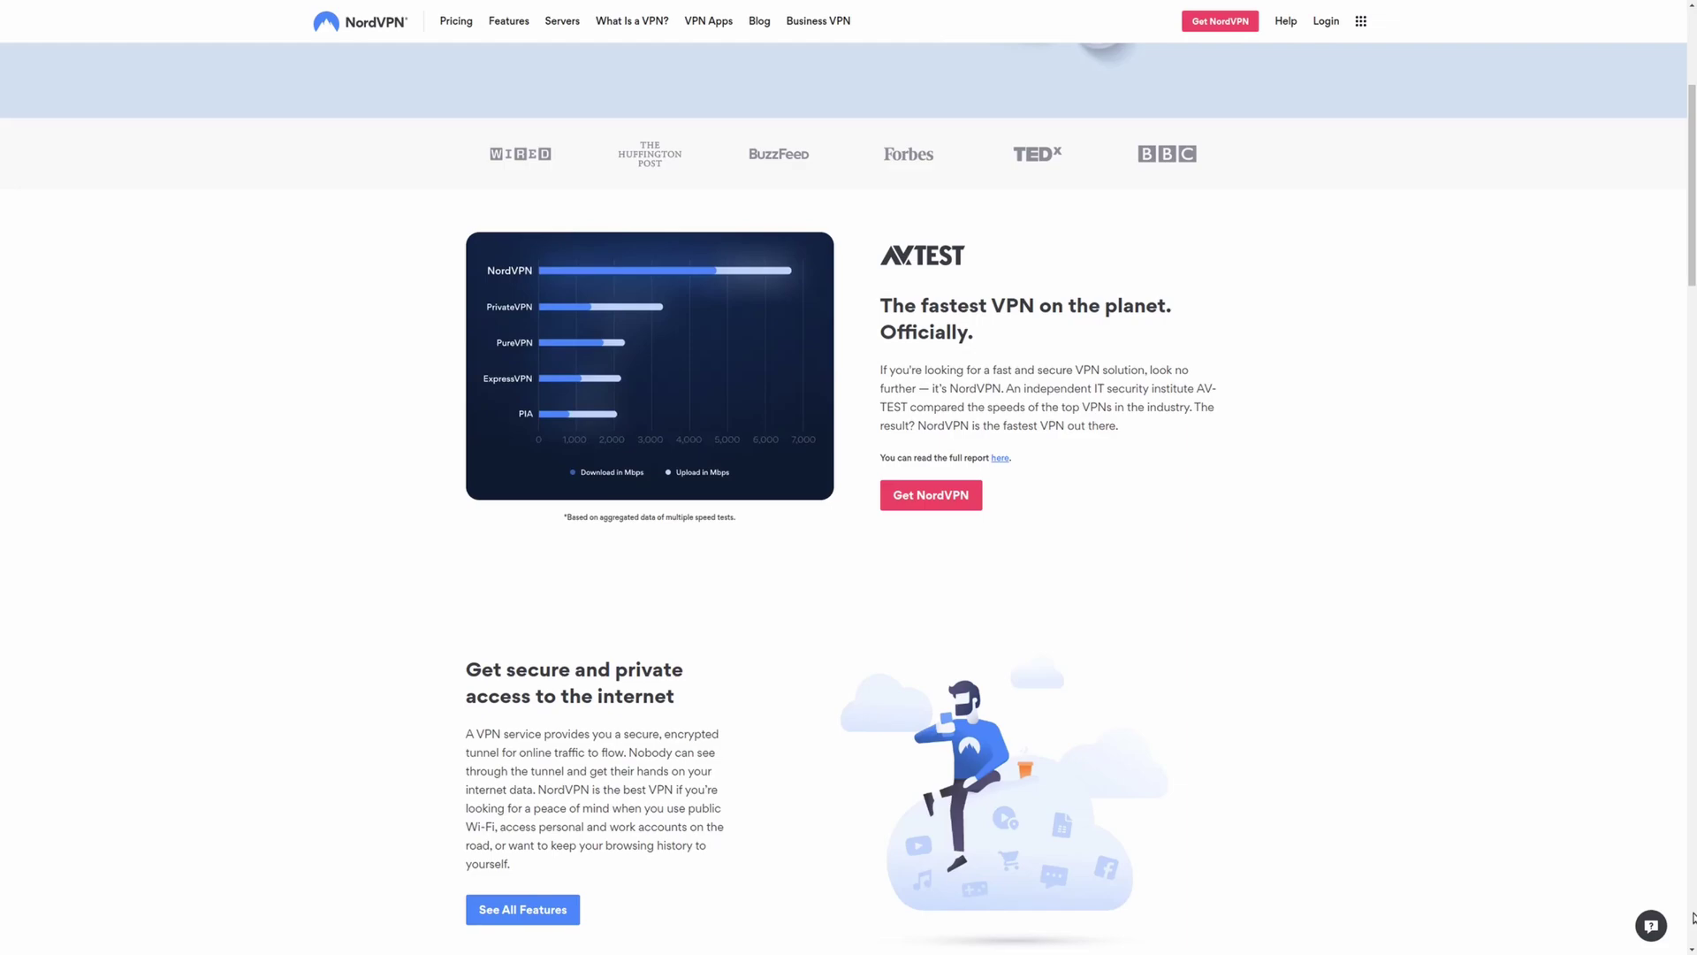
{"action": "scroll", "coordinate": [1693, 917], "scroll_direction": "down", "scroll_amount": 3}
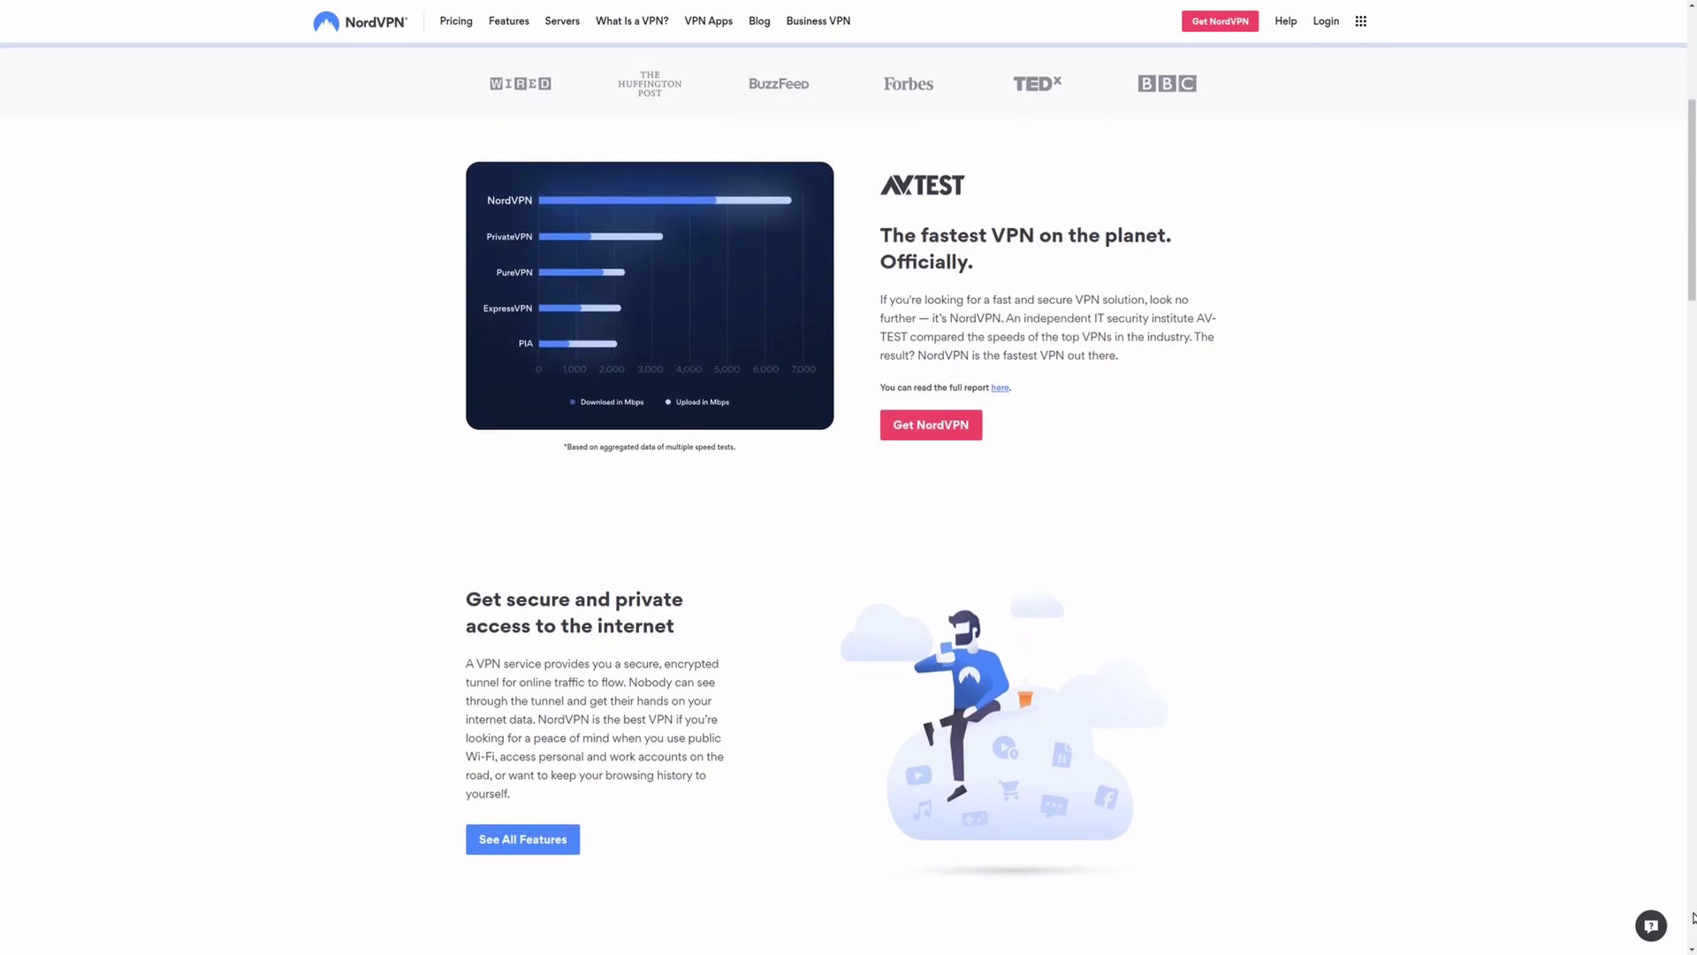
{"action": "scroll", "coordinate": [1693, 917], "scroll_direction": "down", "scroll_amount": 1}
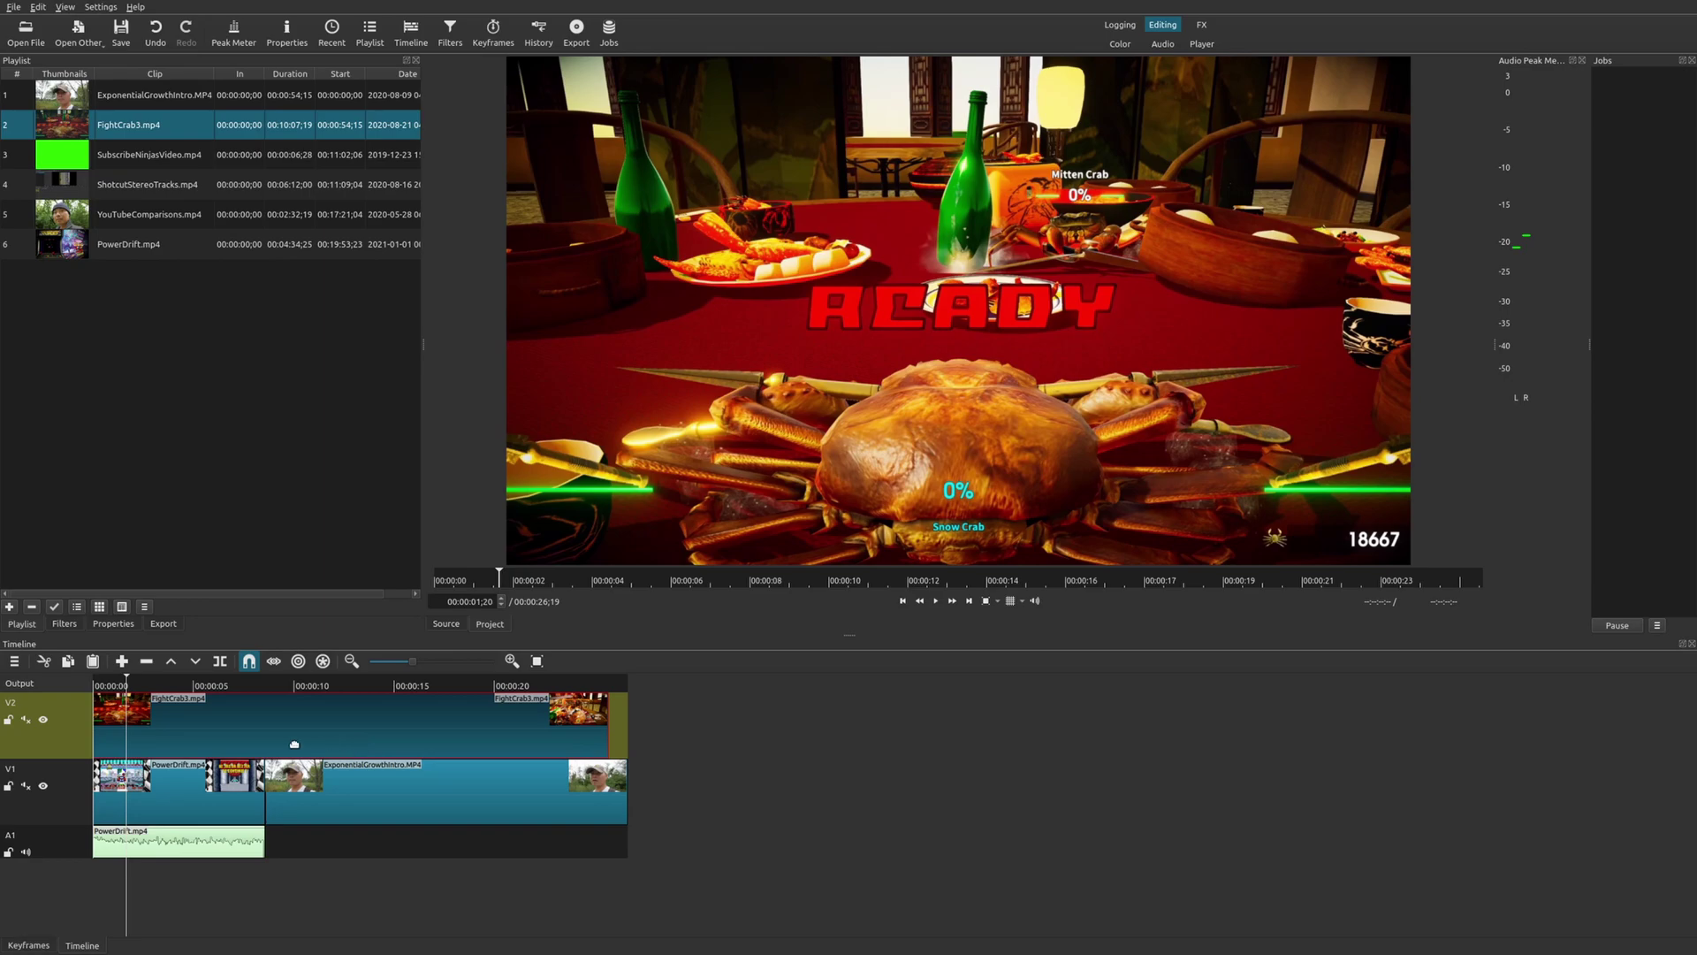
{"action": "left_click", "coordinate": [70, 745]}
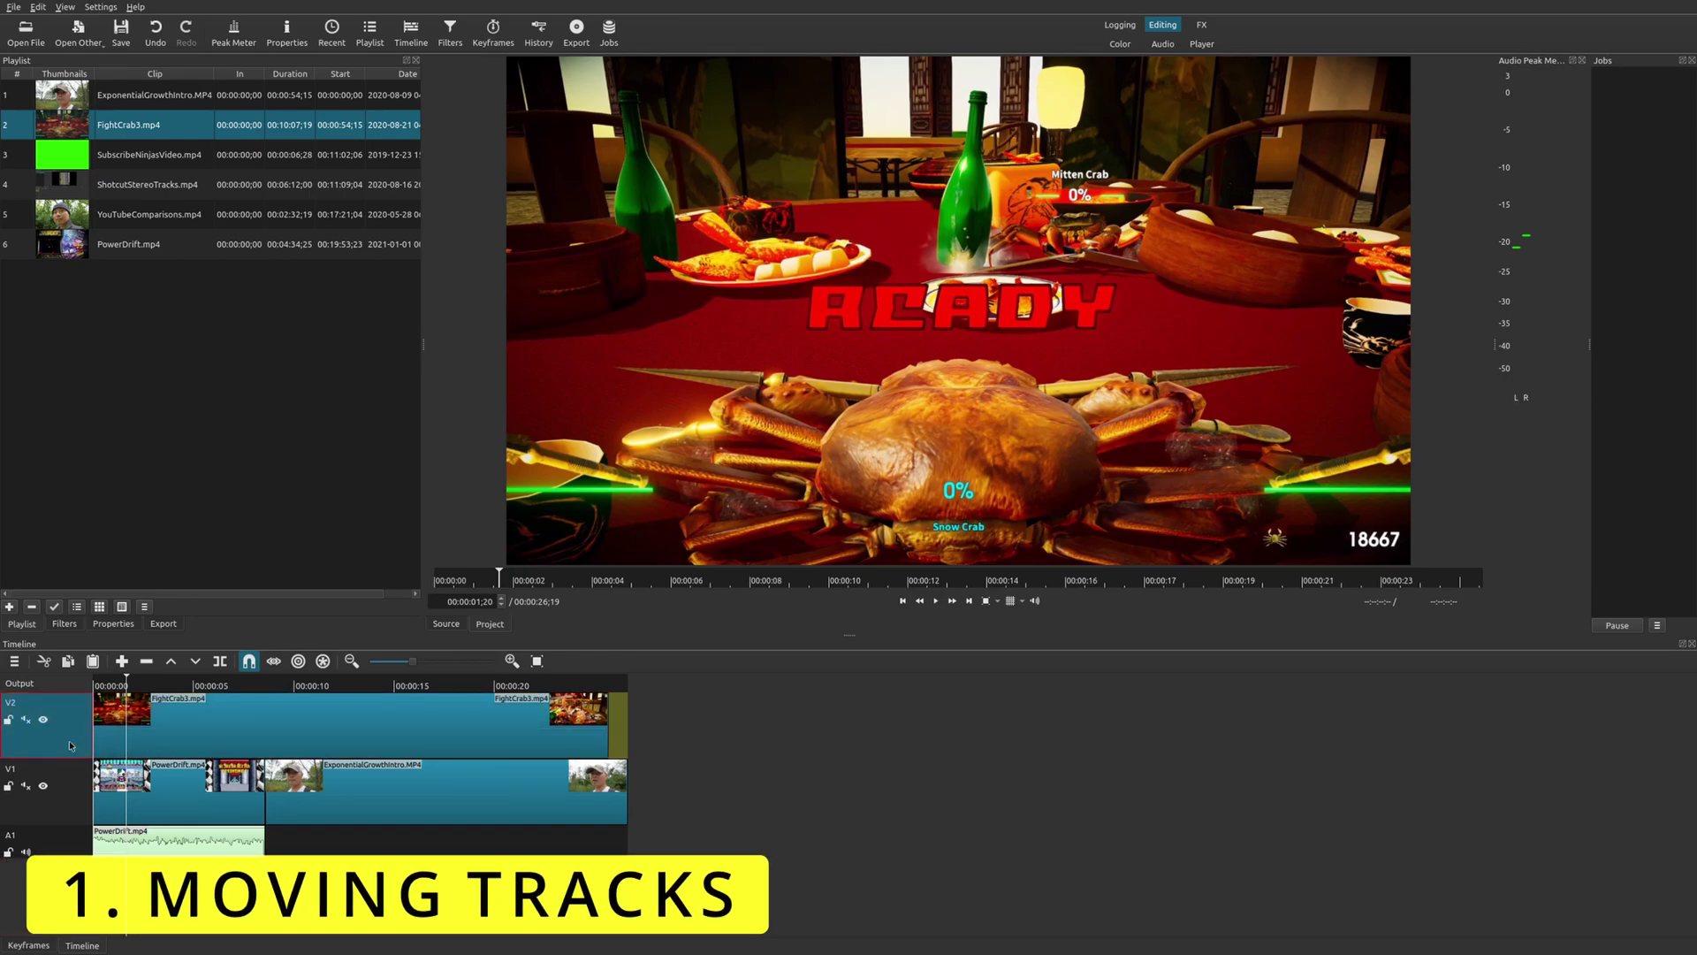
{"action": "left_click", "coordinate": [75, 806]}
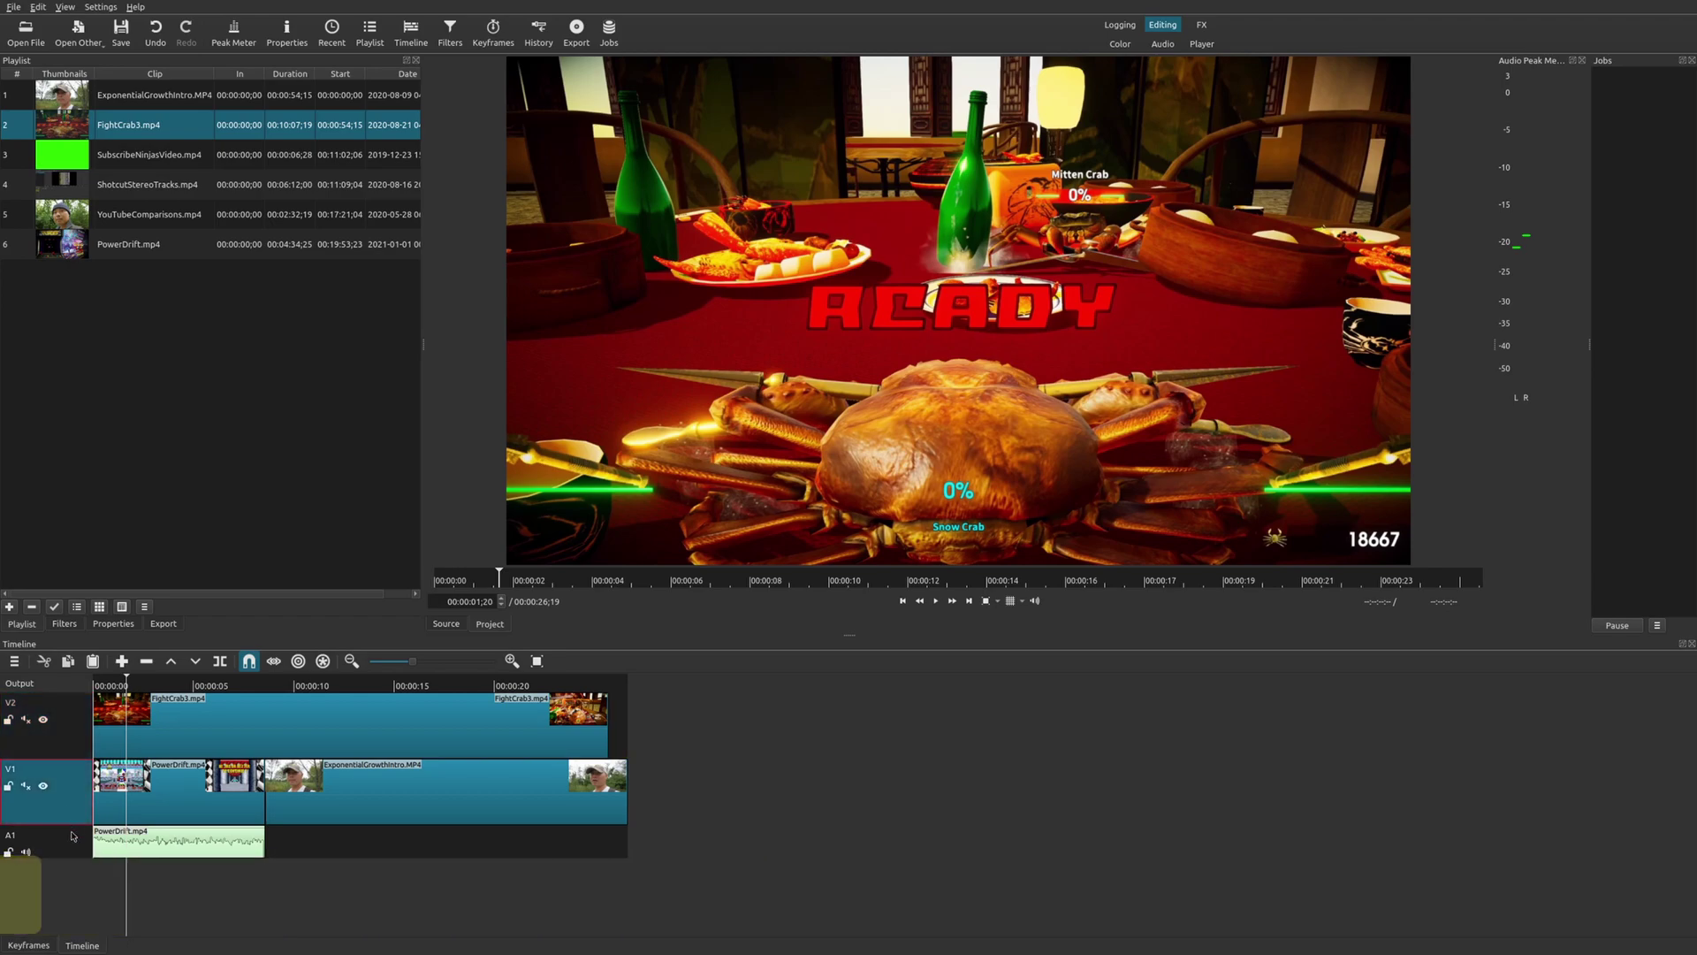
{"action": "left_click", "coordinate": [74, 747]}
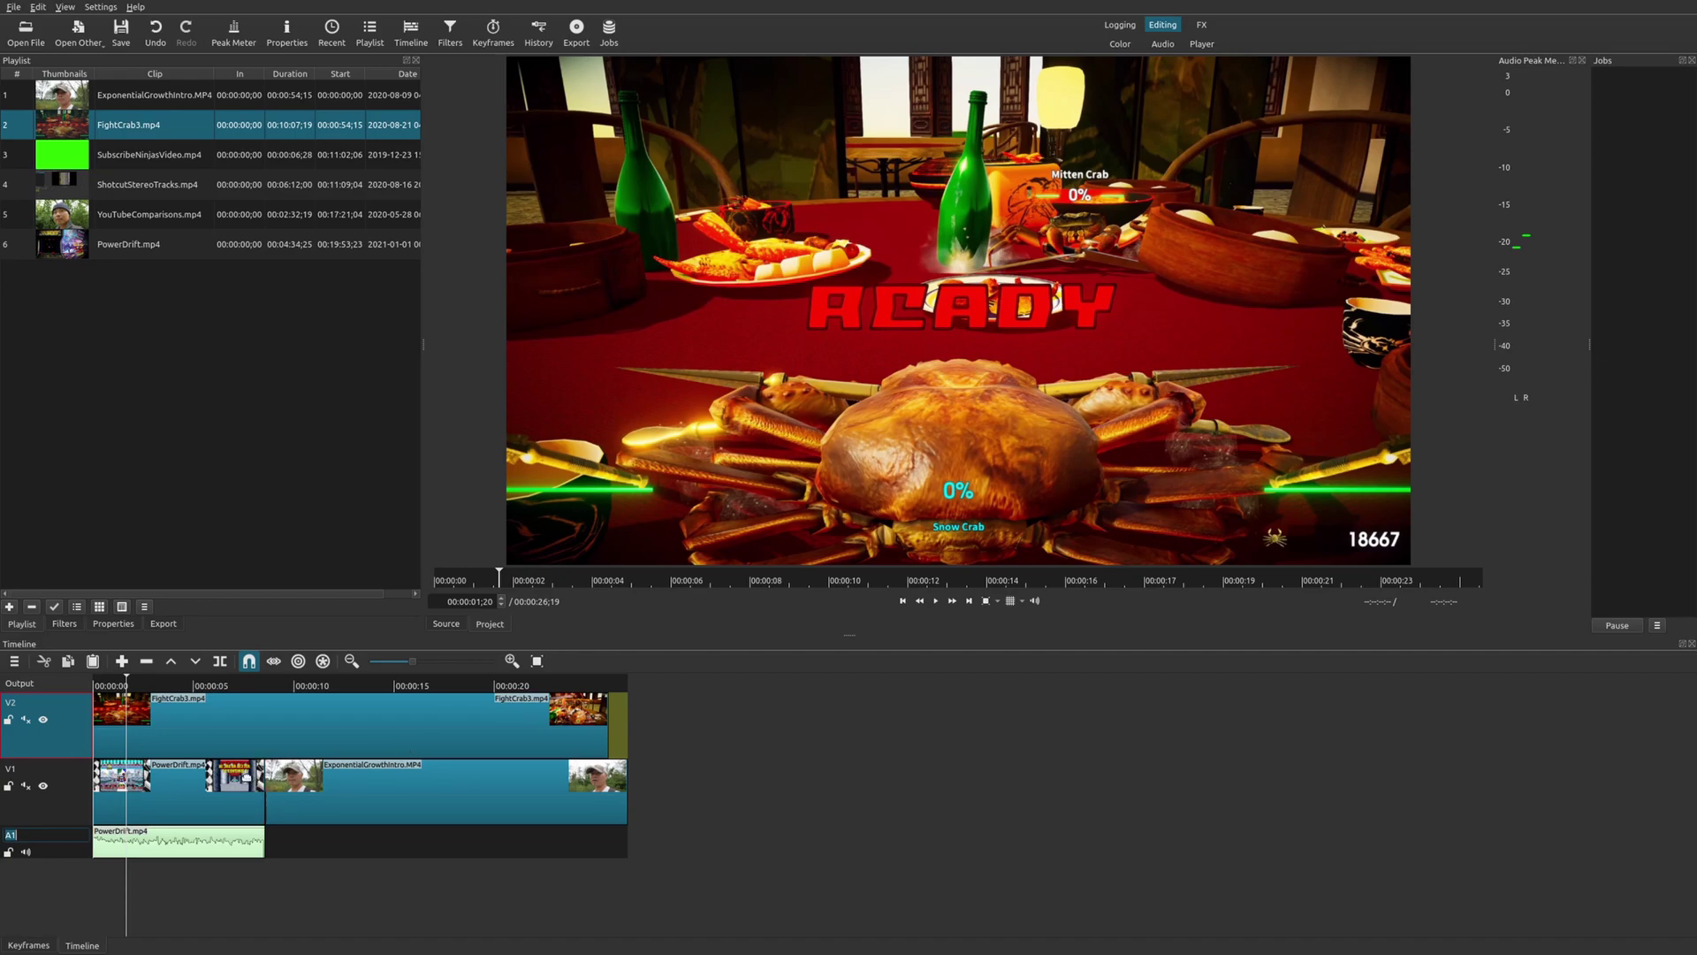
Move ExponentialGrowthIntro from V1 up onto V2 after FightCrab3, then try shifting it again.
{"action": "left_click", "coordinate": [175, 688]}
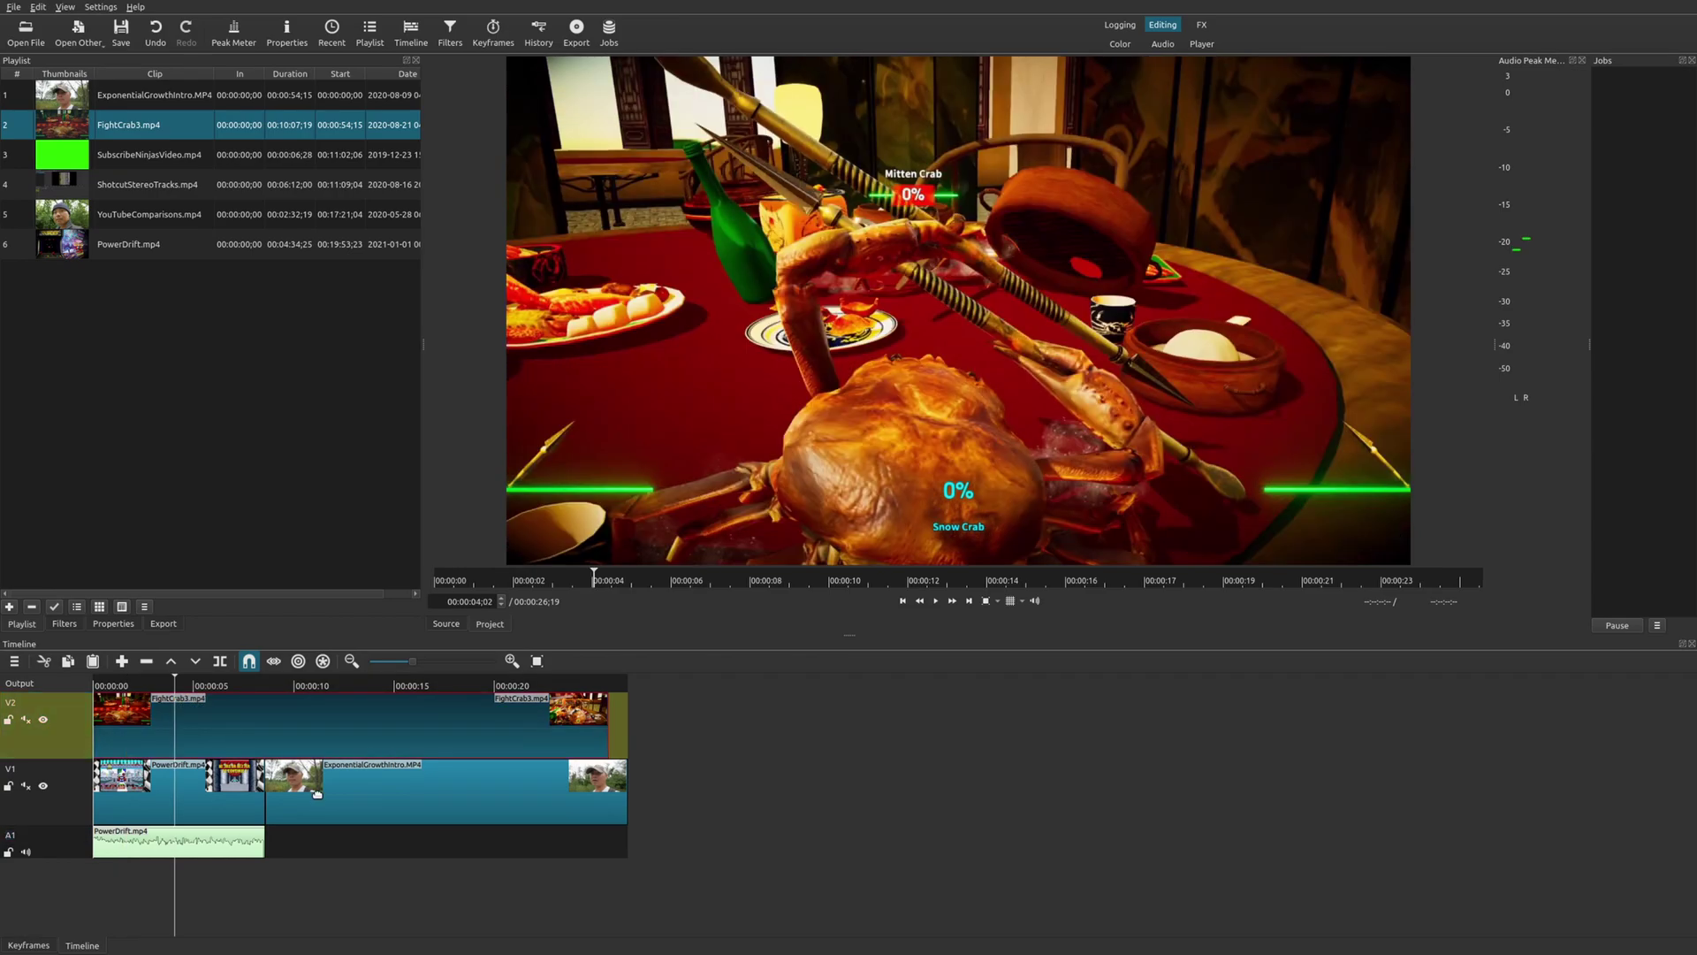
{"action": "left_click", "coordinate": [319, 796]}
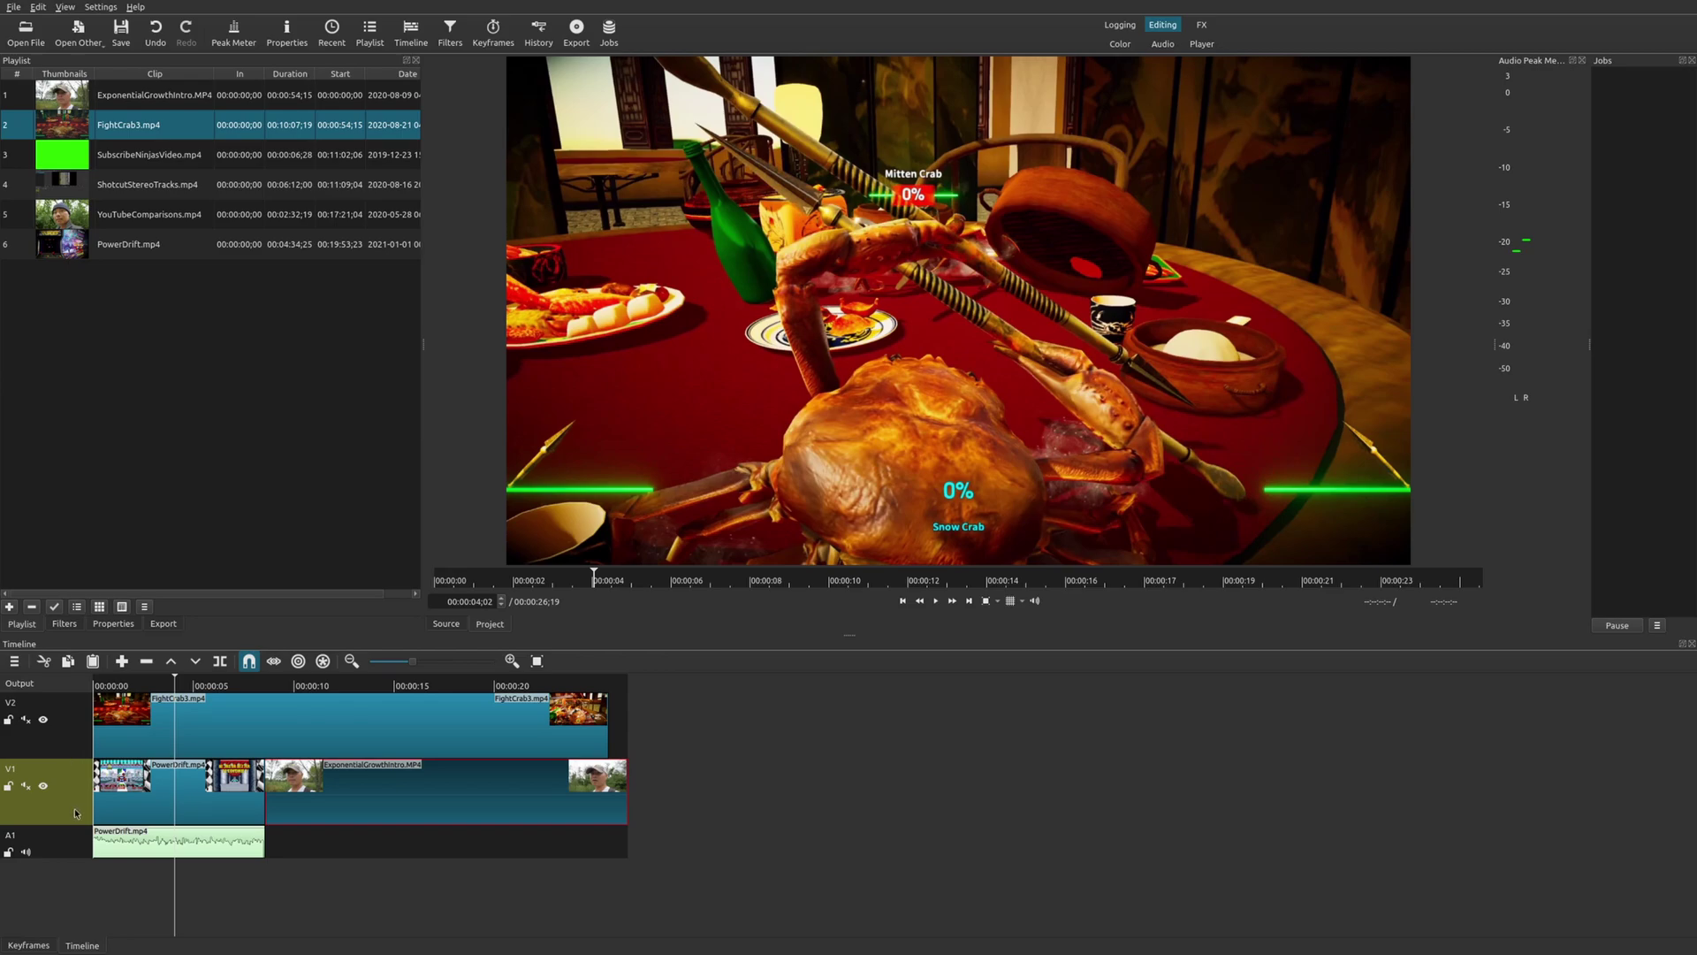
{"action": "left_click_drag", "start_coordinate": [469, 807], "coordinate": [827, 730]}
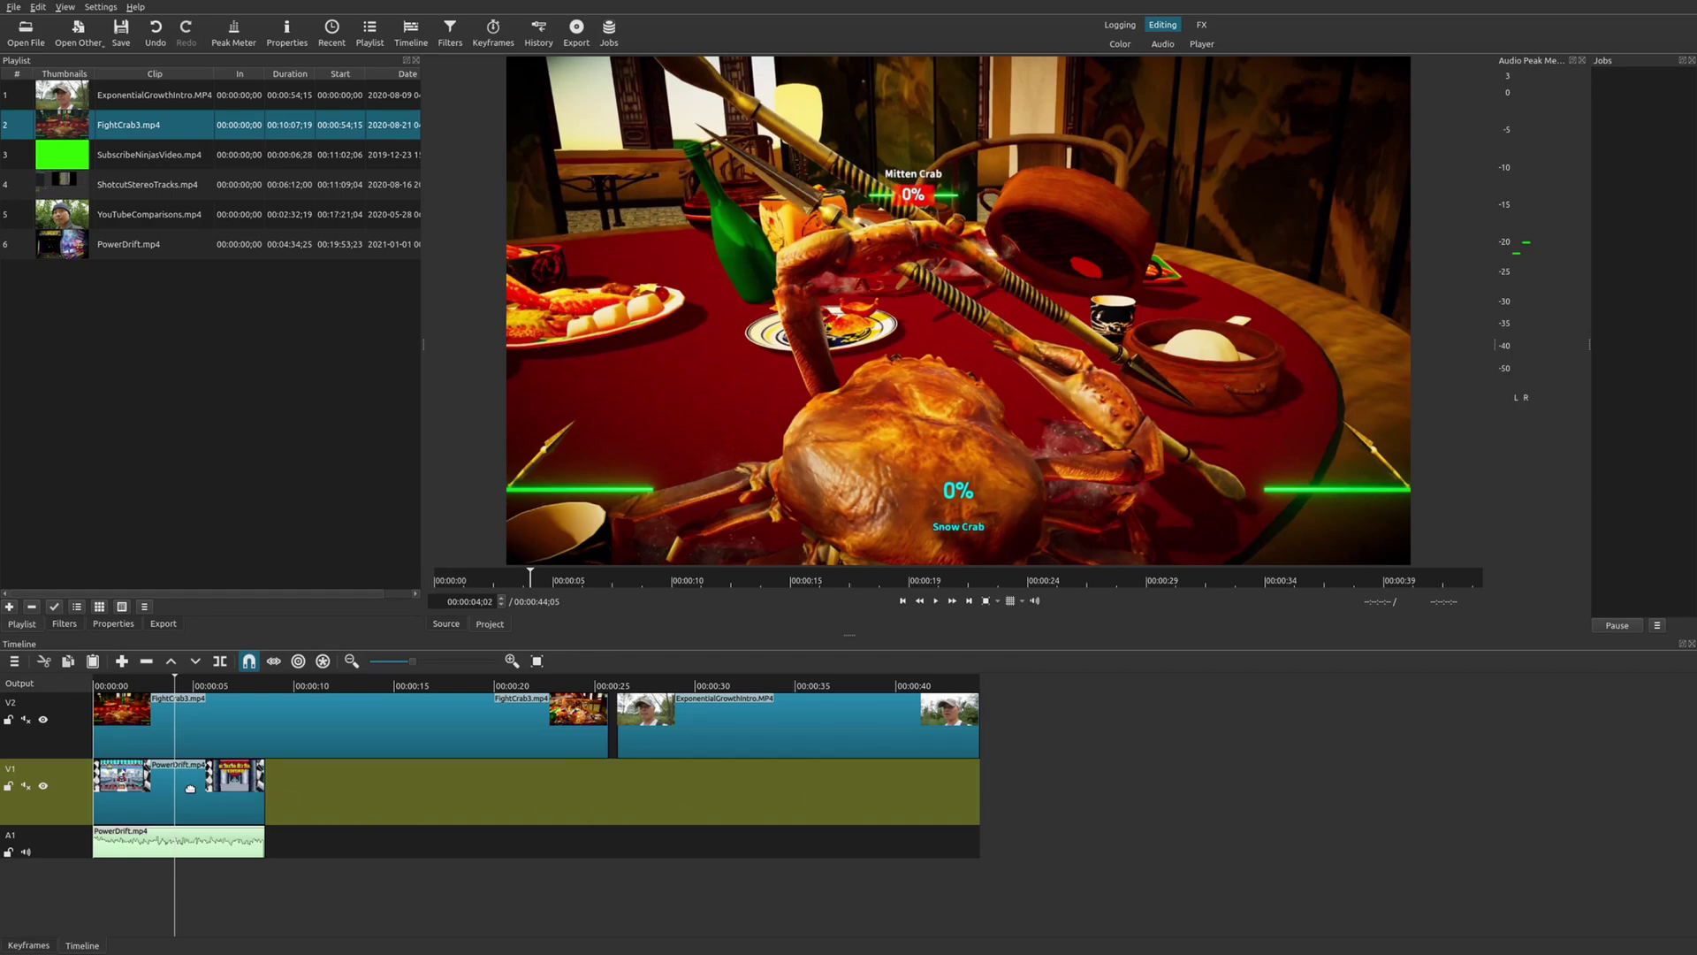
{"action": "left_click", "coordinate": [383, 795]}
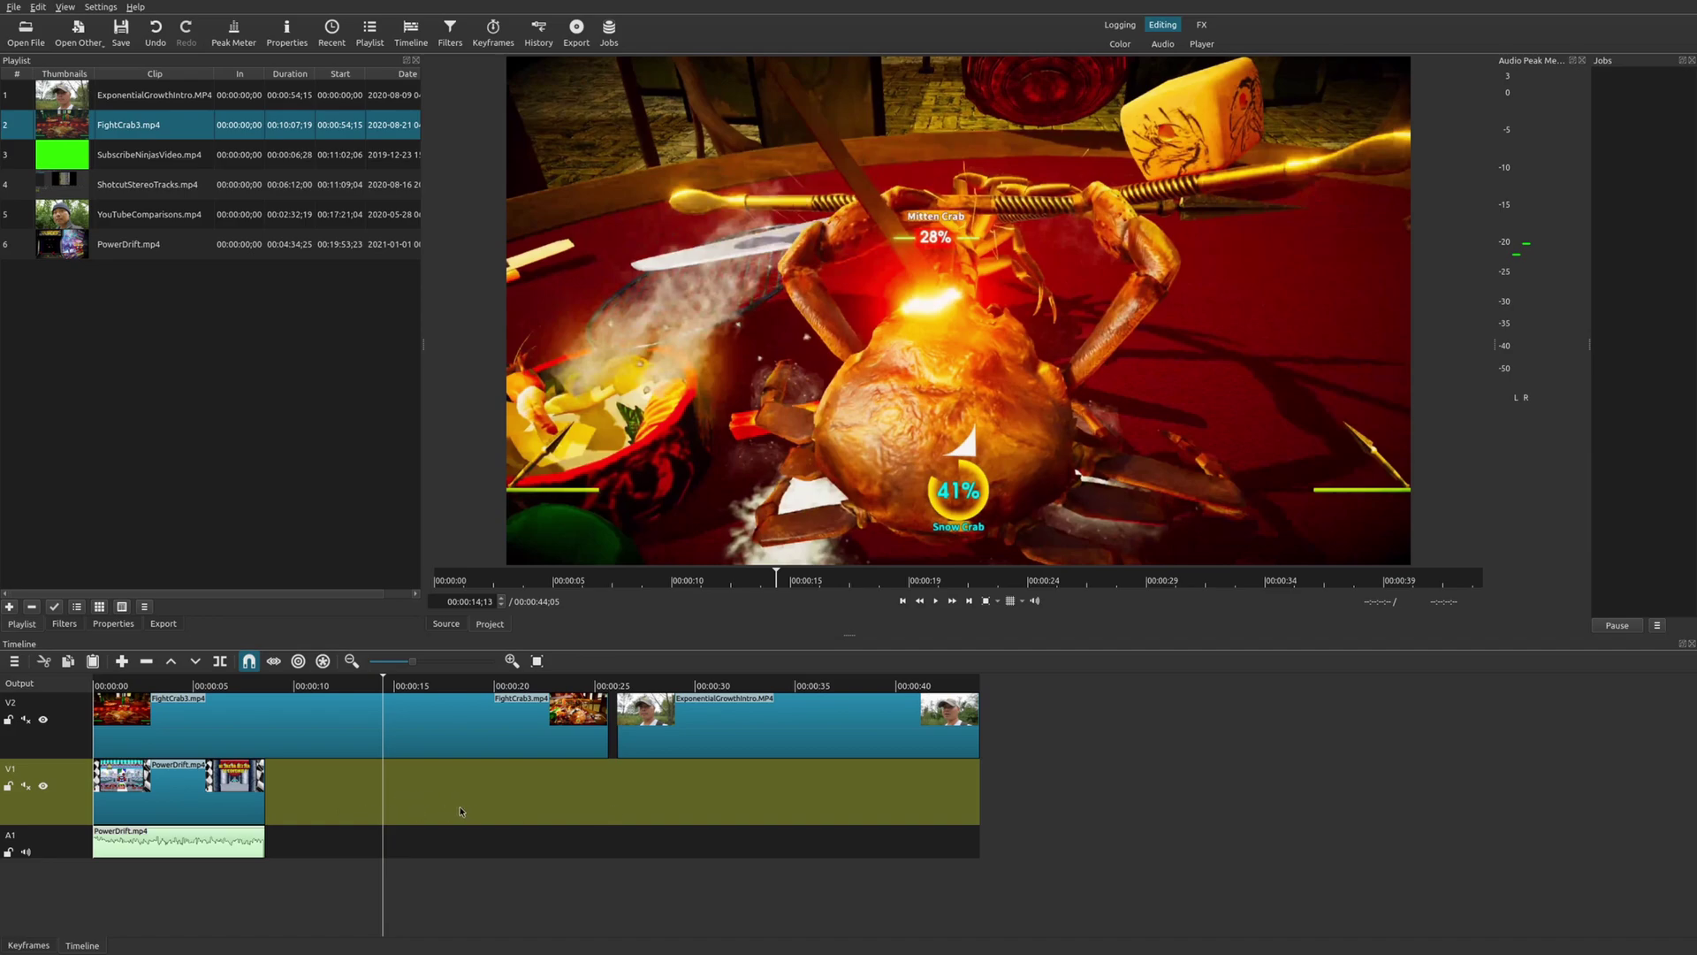
{"action": "left_click_drag", "start_coordinate": [653, 756], "coordinate": [664, 757]}
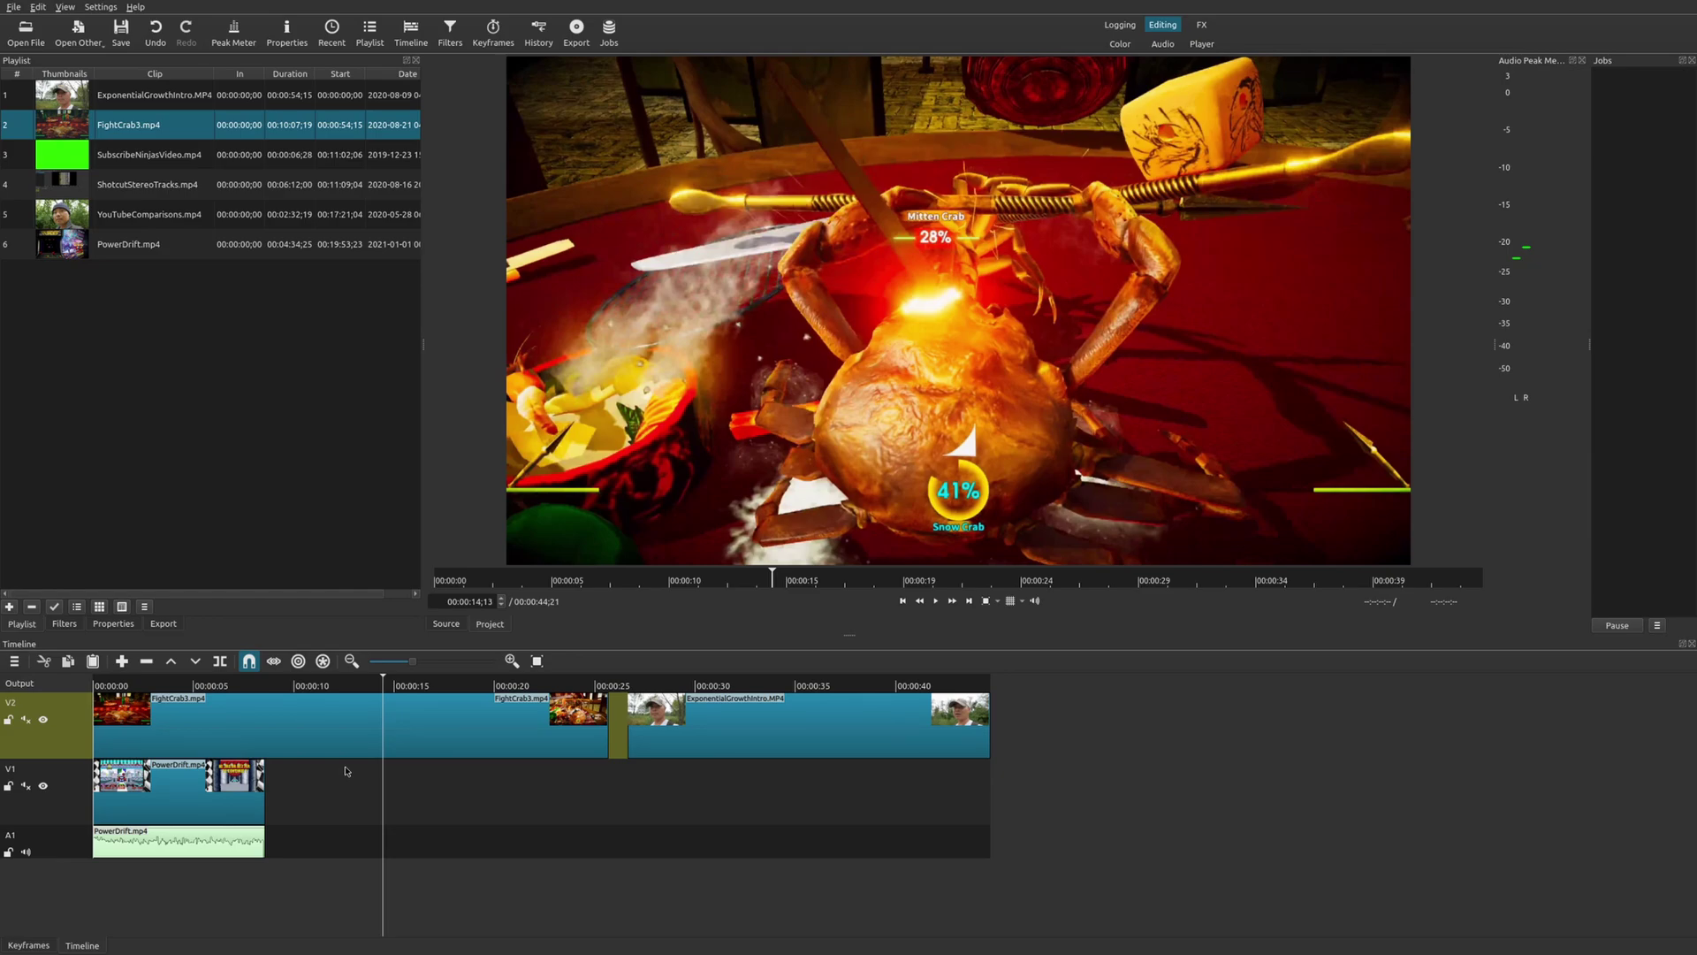
{"action": "right_click", "coordinate": [84, 720]}
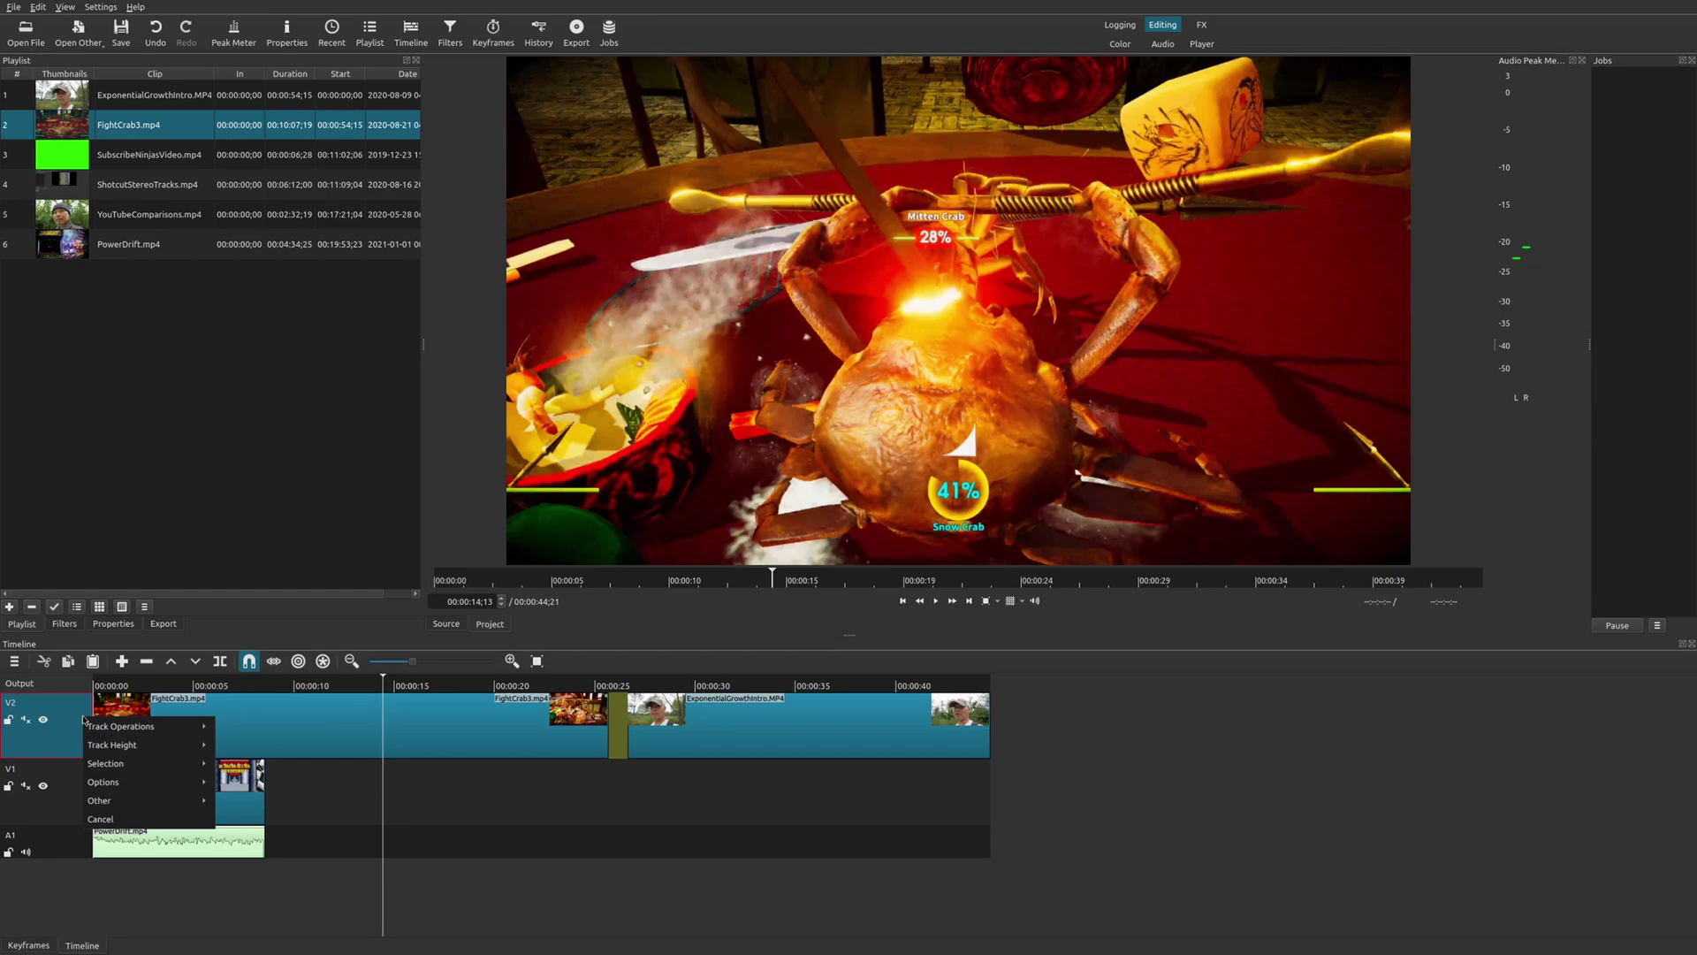
{"action": "mouse_move", "coordinate": [106, 726]}
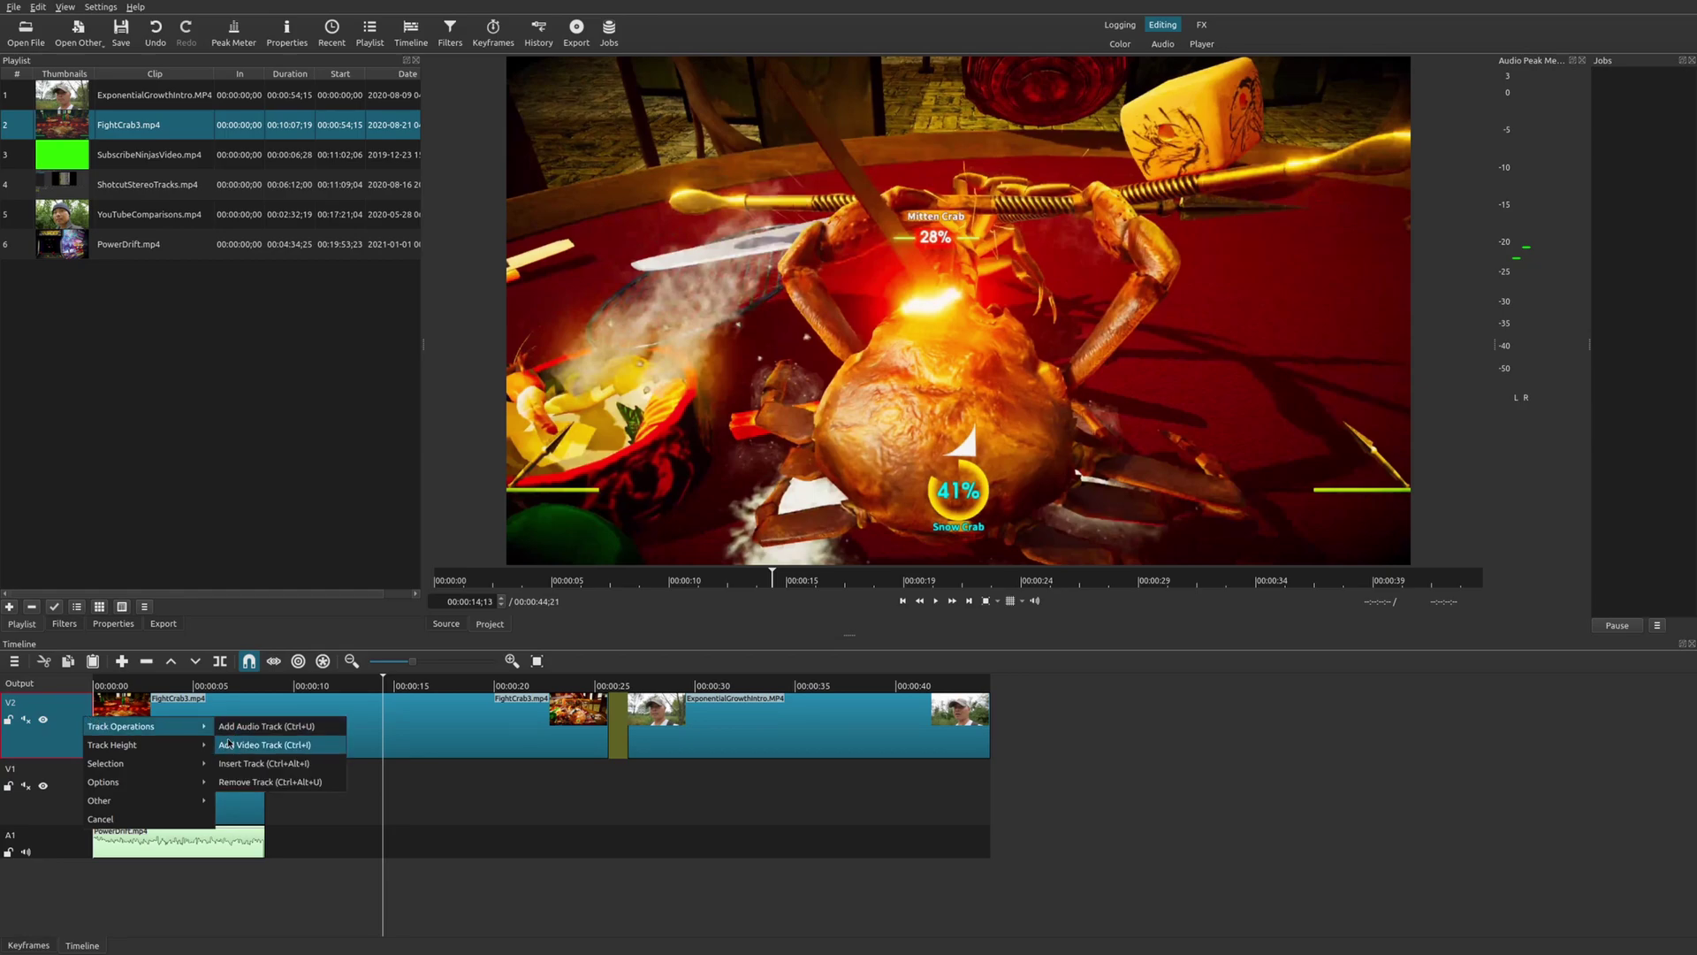
{"action": "mouse_move", "coordinate": [176, 749]}
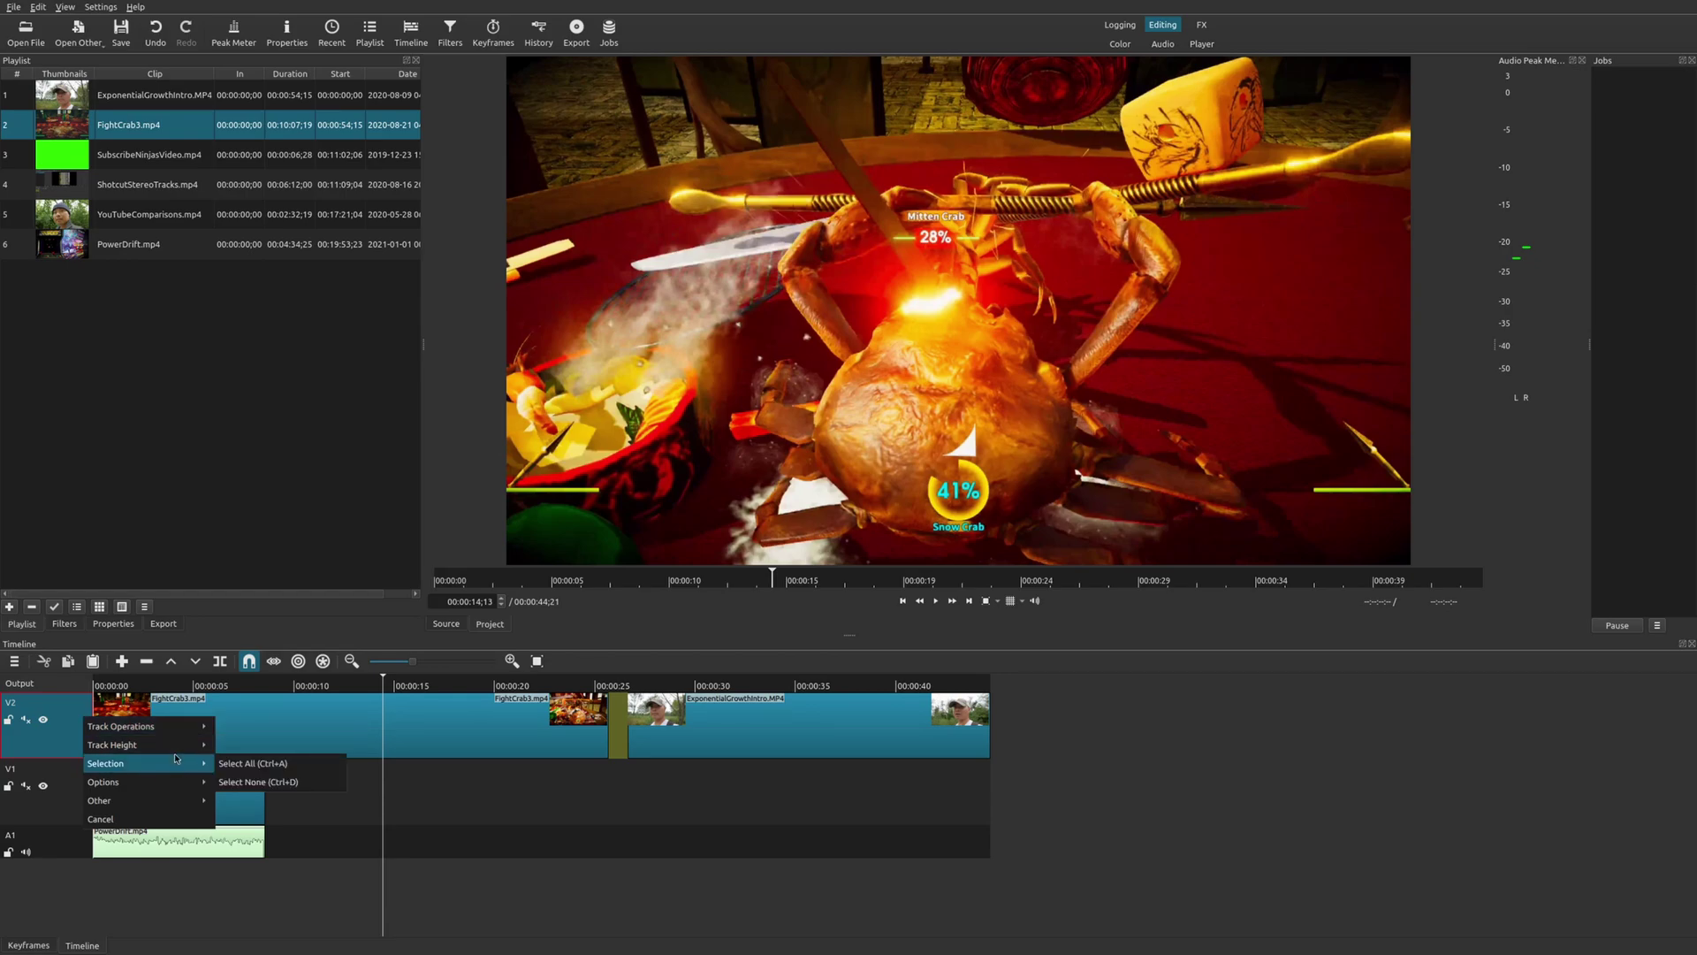
{"action": "mouse_move", "coordinate": [179, 789]}
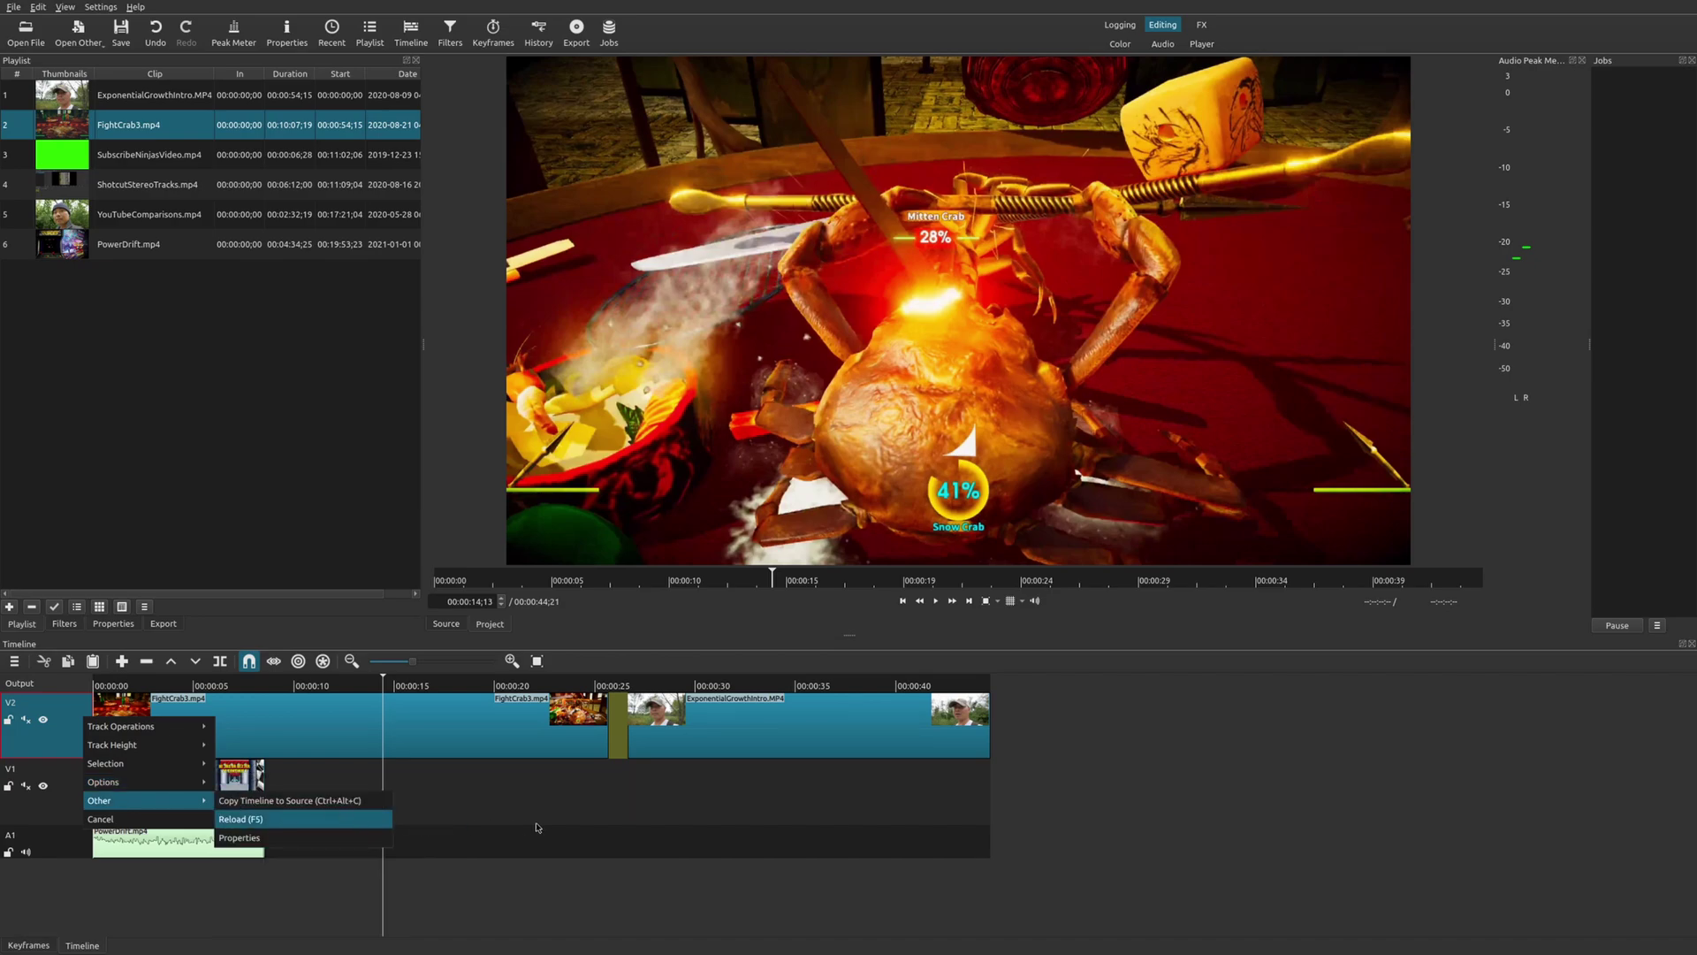
{"action": "left_click", "coordinate": [239, 819]}
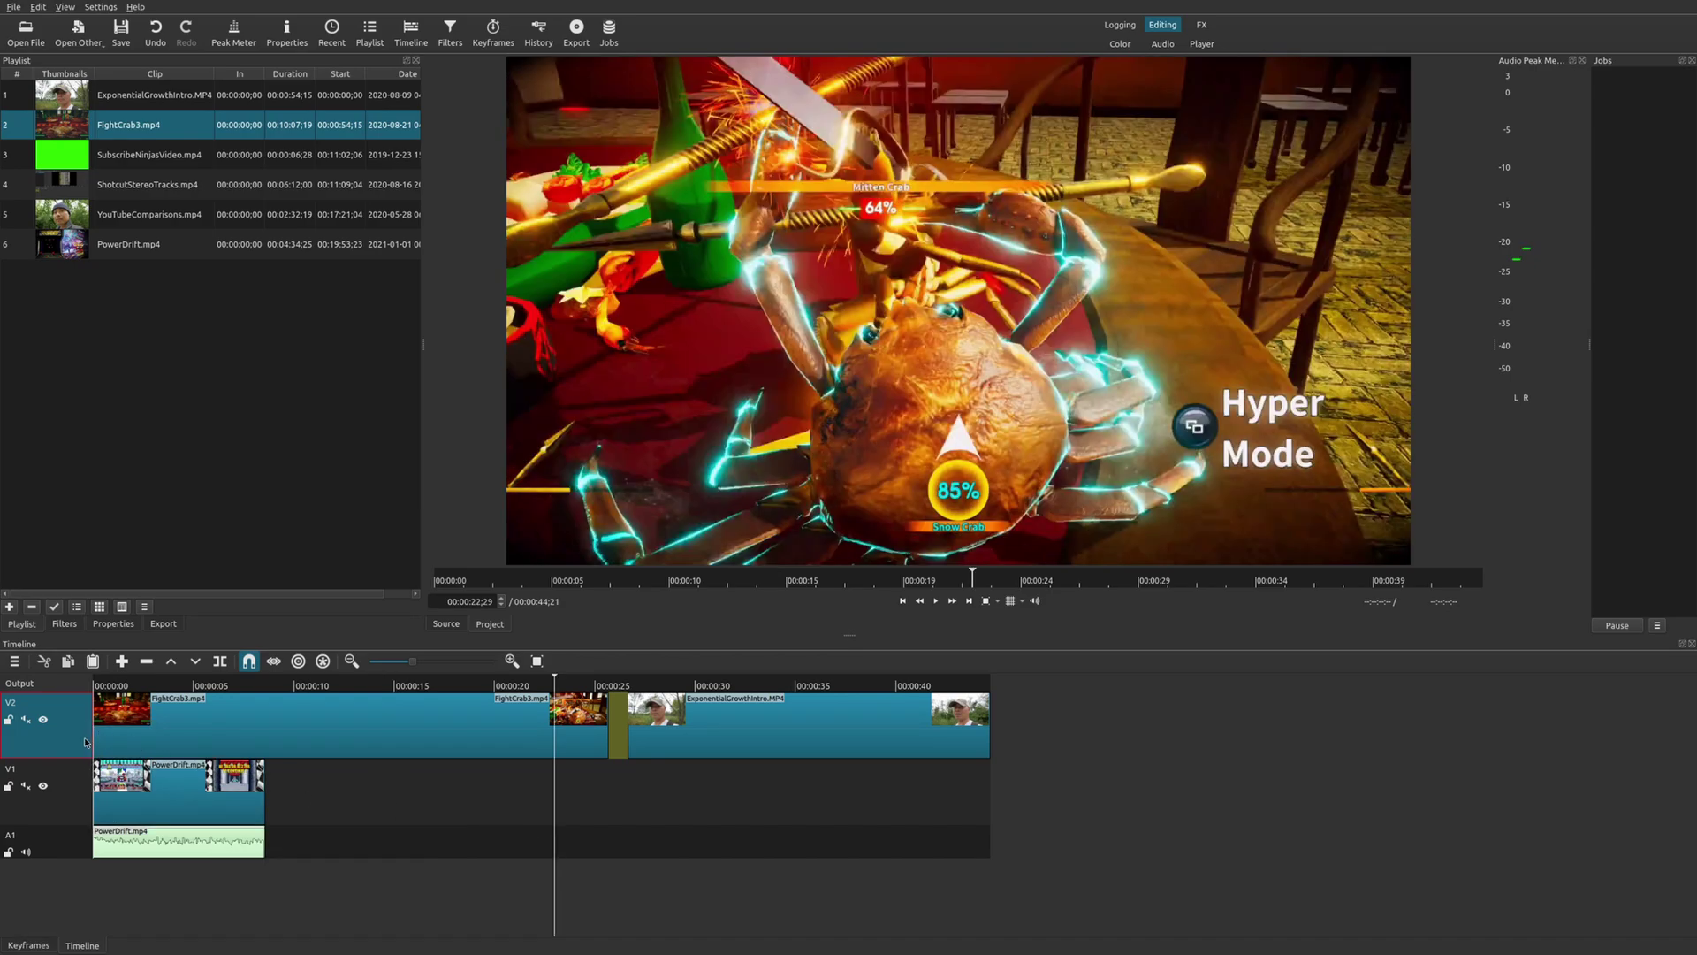
{"action": "left_click", "coordinate": [77, 782]}
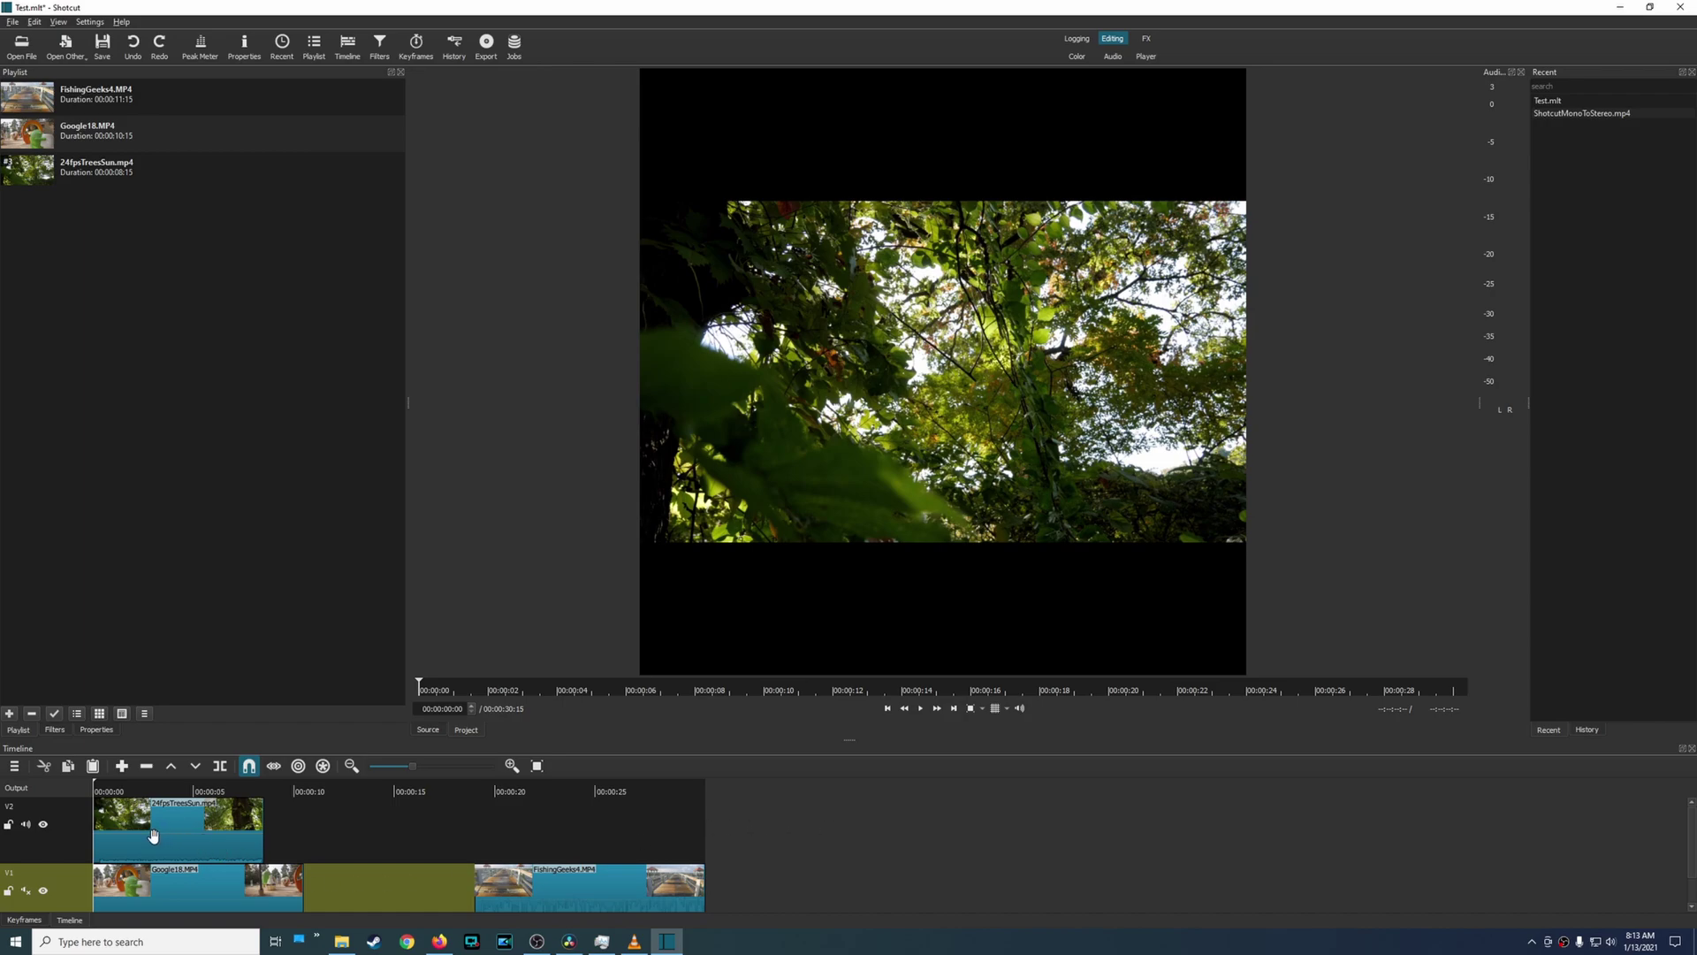
Insert an empty track at V2, just above V1.
{"action": "left_click", "coordinate": [100, 854]}
{"action": "left_click", "coordinate": [69, 897]}
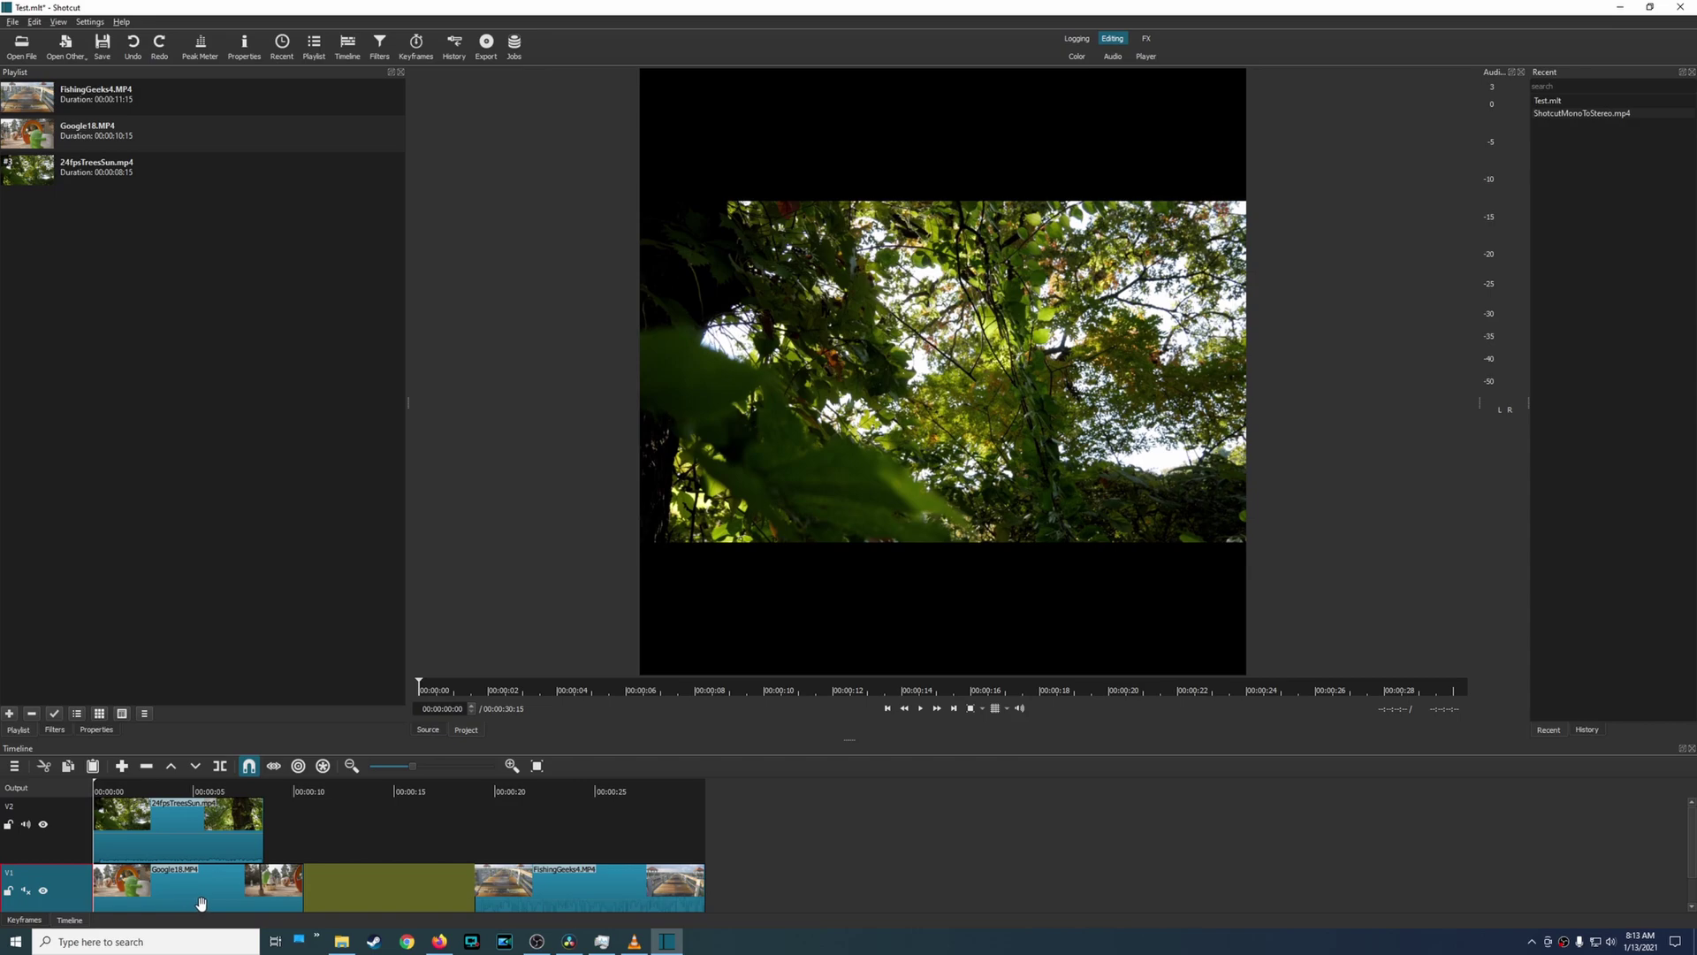
{"action": "right_click", "coordinate": [70, 881]}
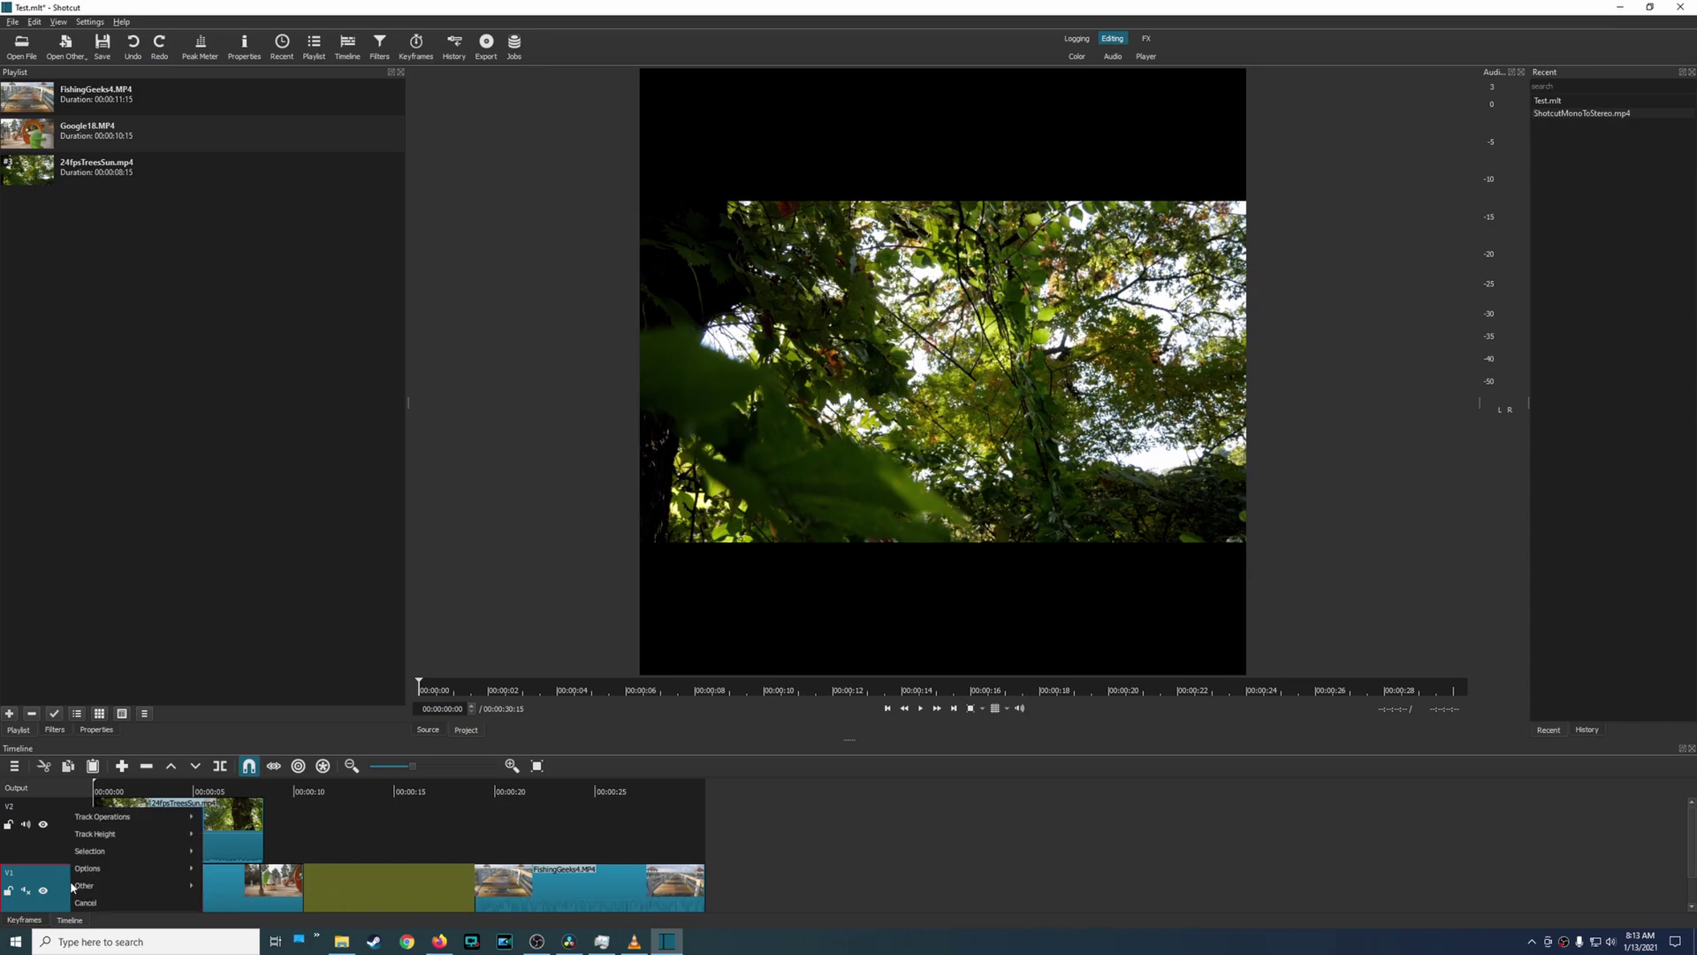
{"action": "mouse_move", "coordinate": [131, 817]}
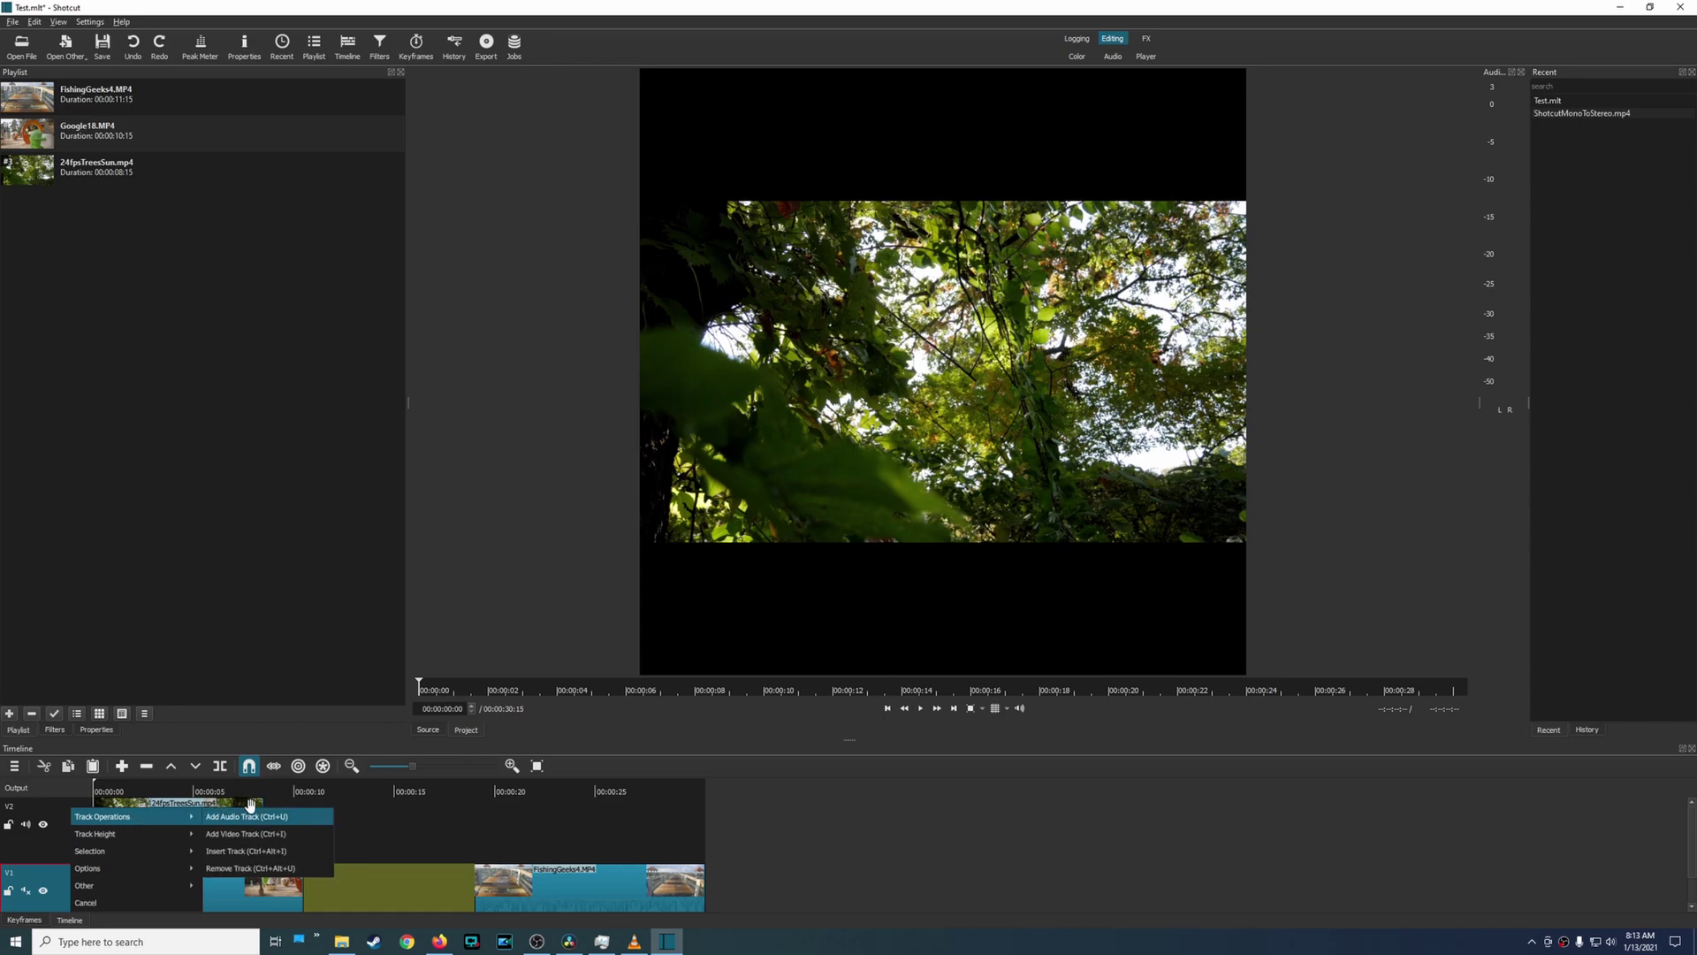
{"action": "left_click", "coordinate": [275, 858]}
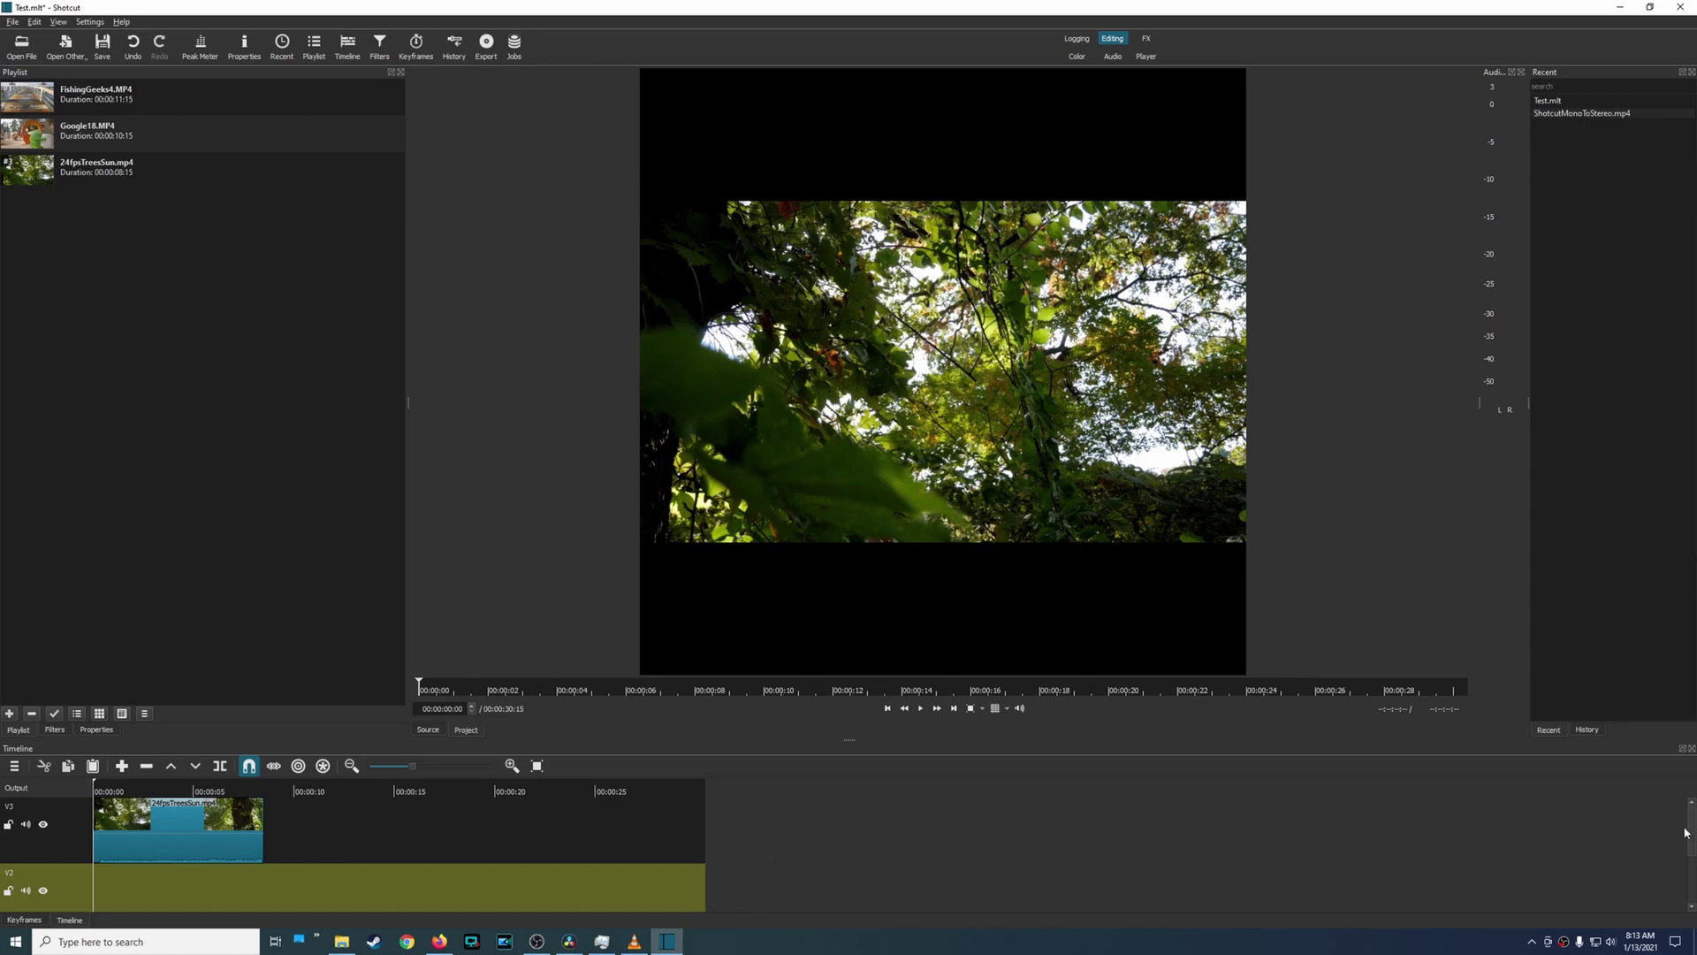
{"action": "scroll", "coordinate": [1685, 832], "scroll_direction": "down", "scroll_amount": 3}
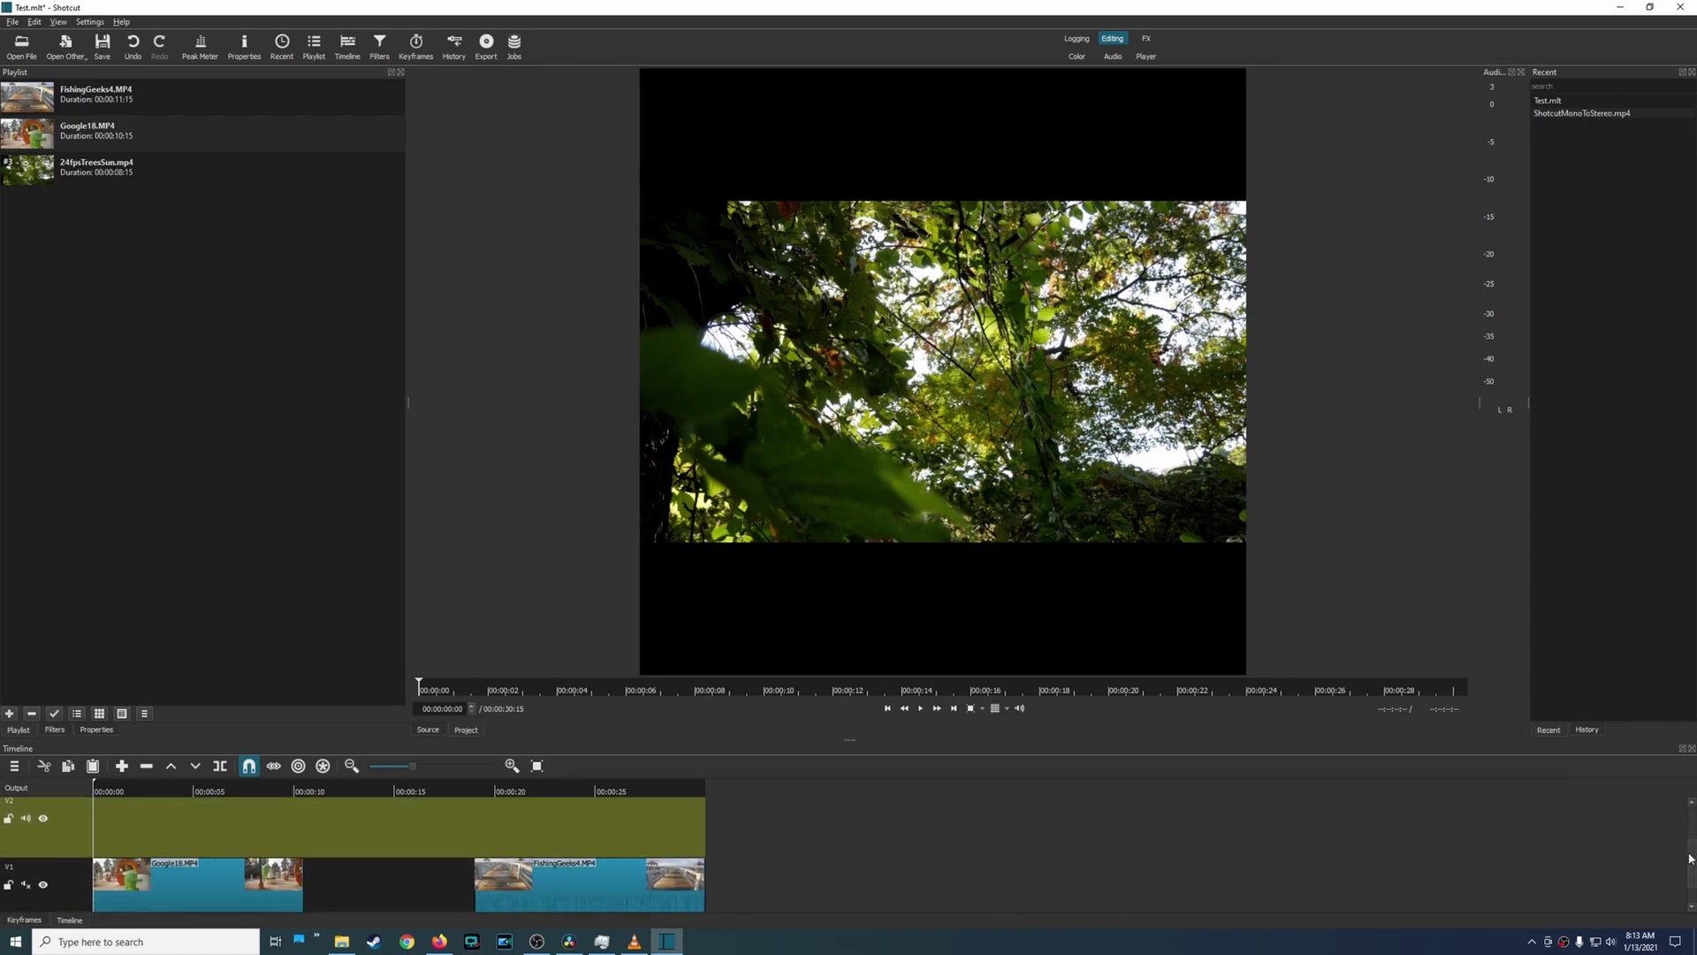
{"action": "left_click_drag", "start_coordinate": [1690, 857], "coordinate": [1692, 817]}
Insert another empty track, V4, above the trees clip's track V3.
{"action": "left_click", "coordinate": [66, 839]}
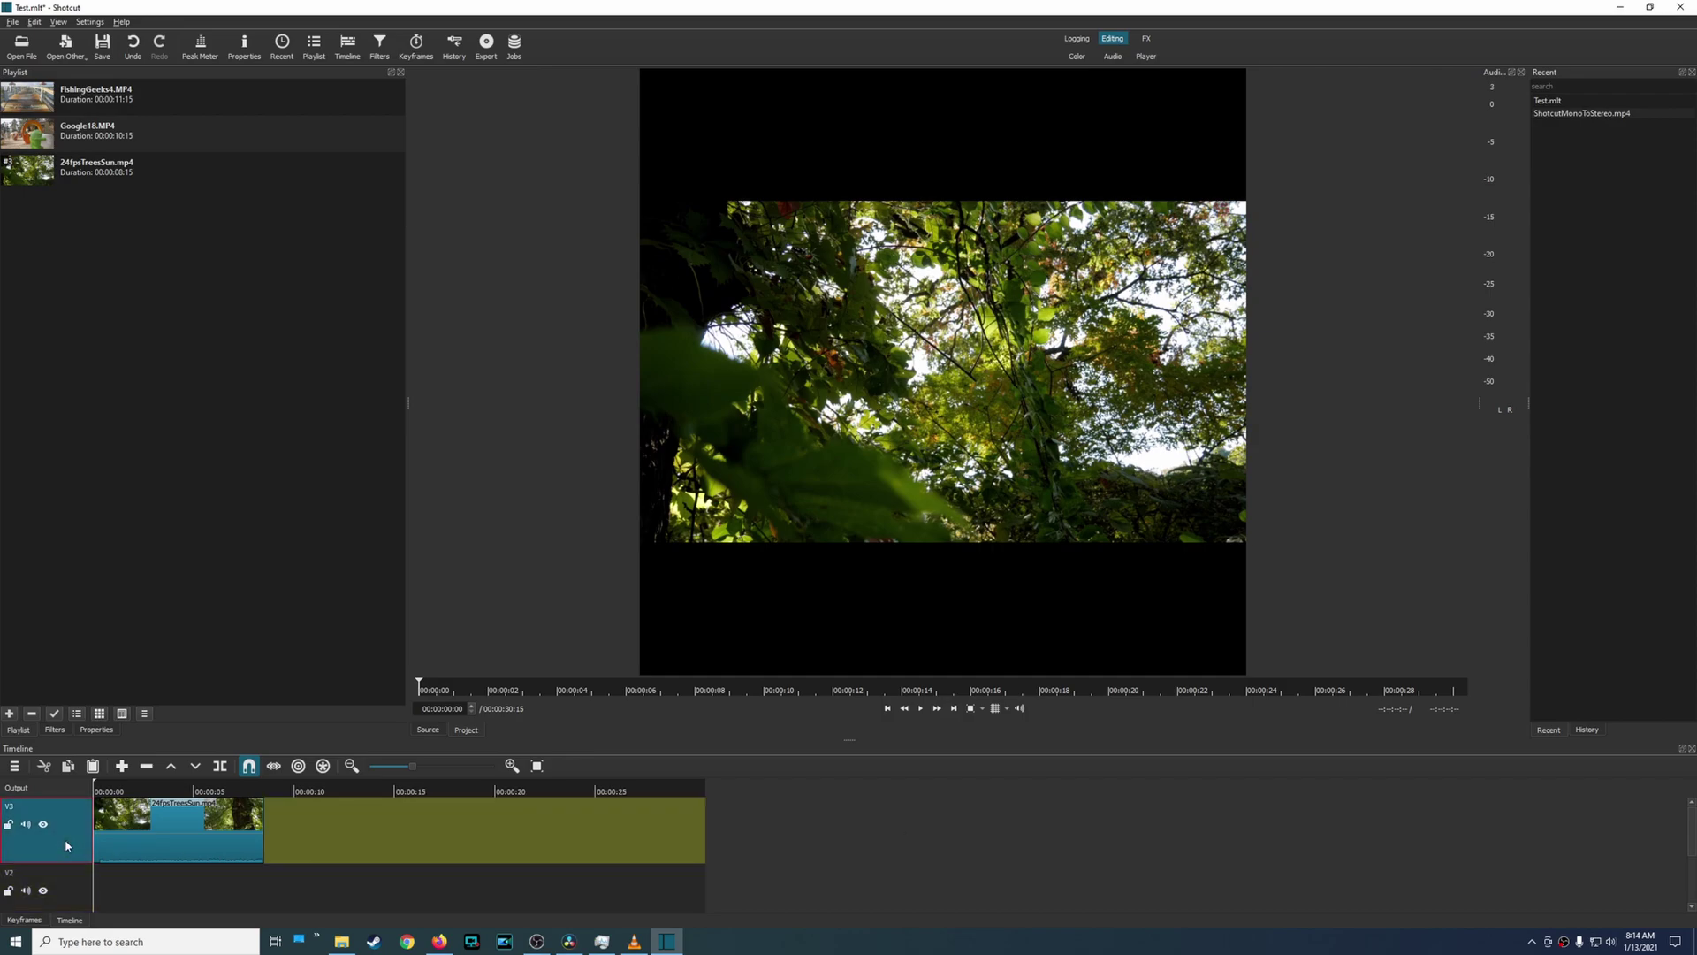
{"action": "right_click", "coordinate": [65, 840]}
{"action": "mouse_move", "coordinate": [122, 819]}
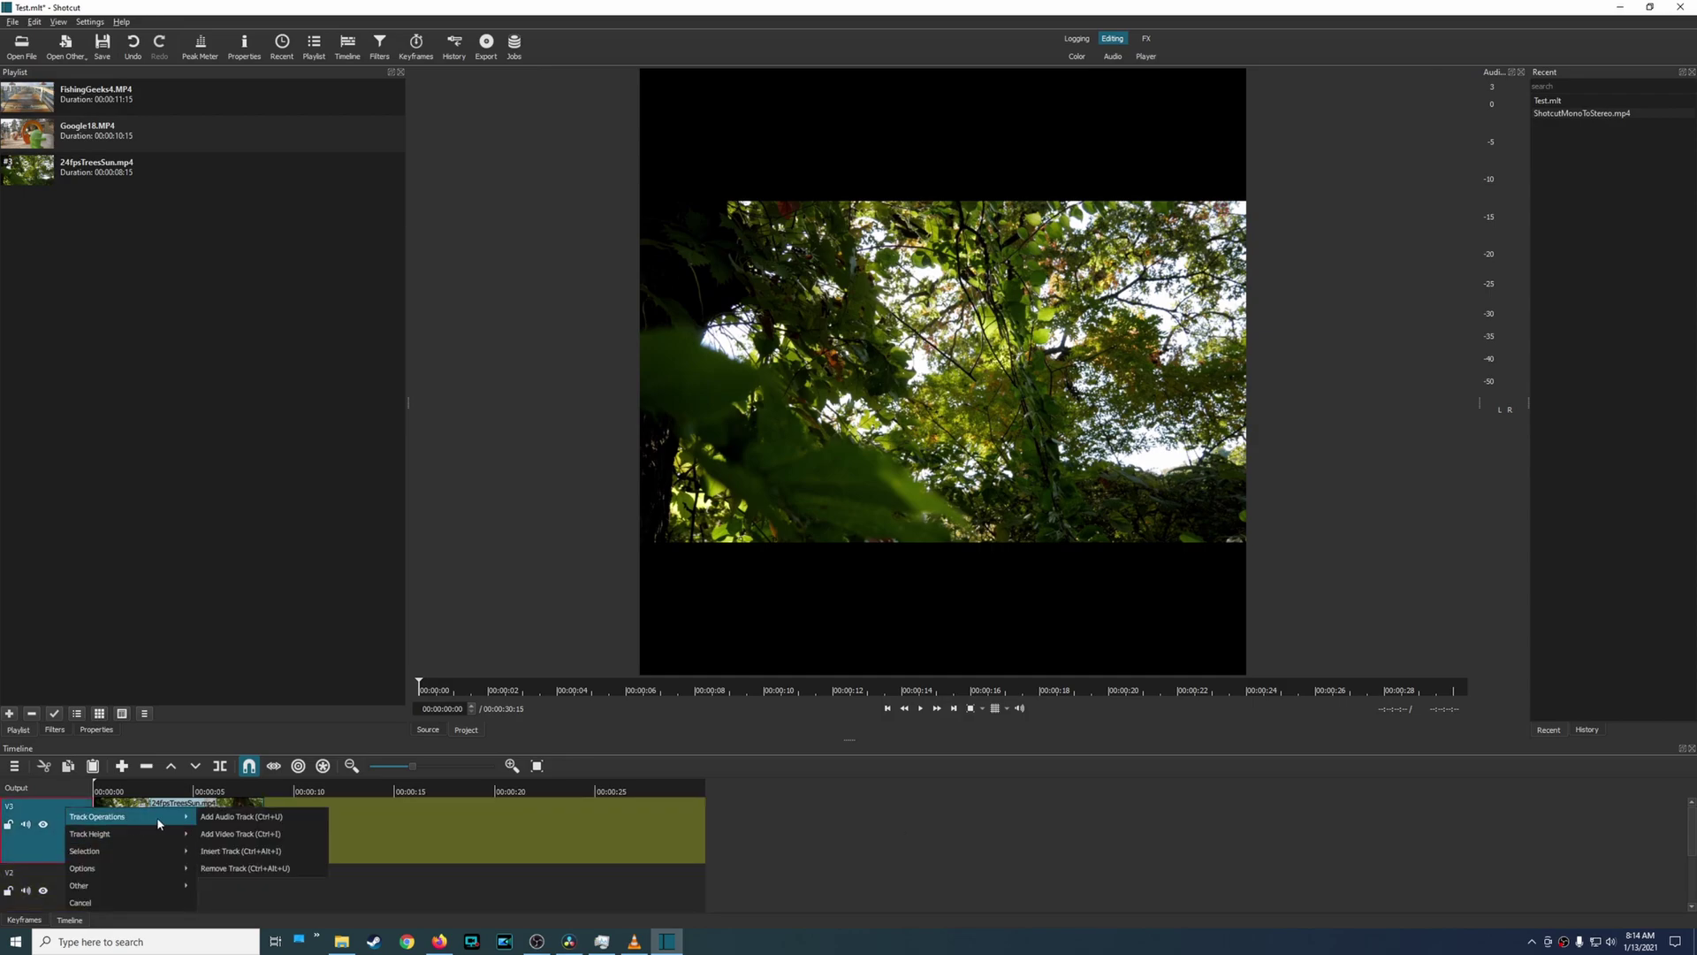
{"action": "left_click", "coordinate": [274, 852]}
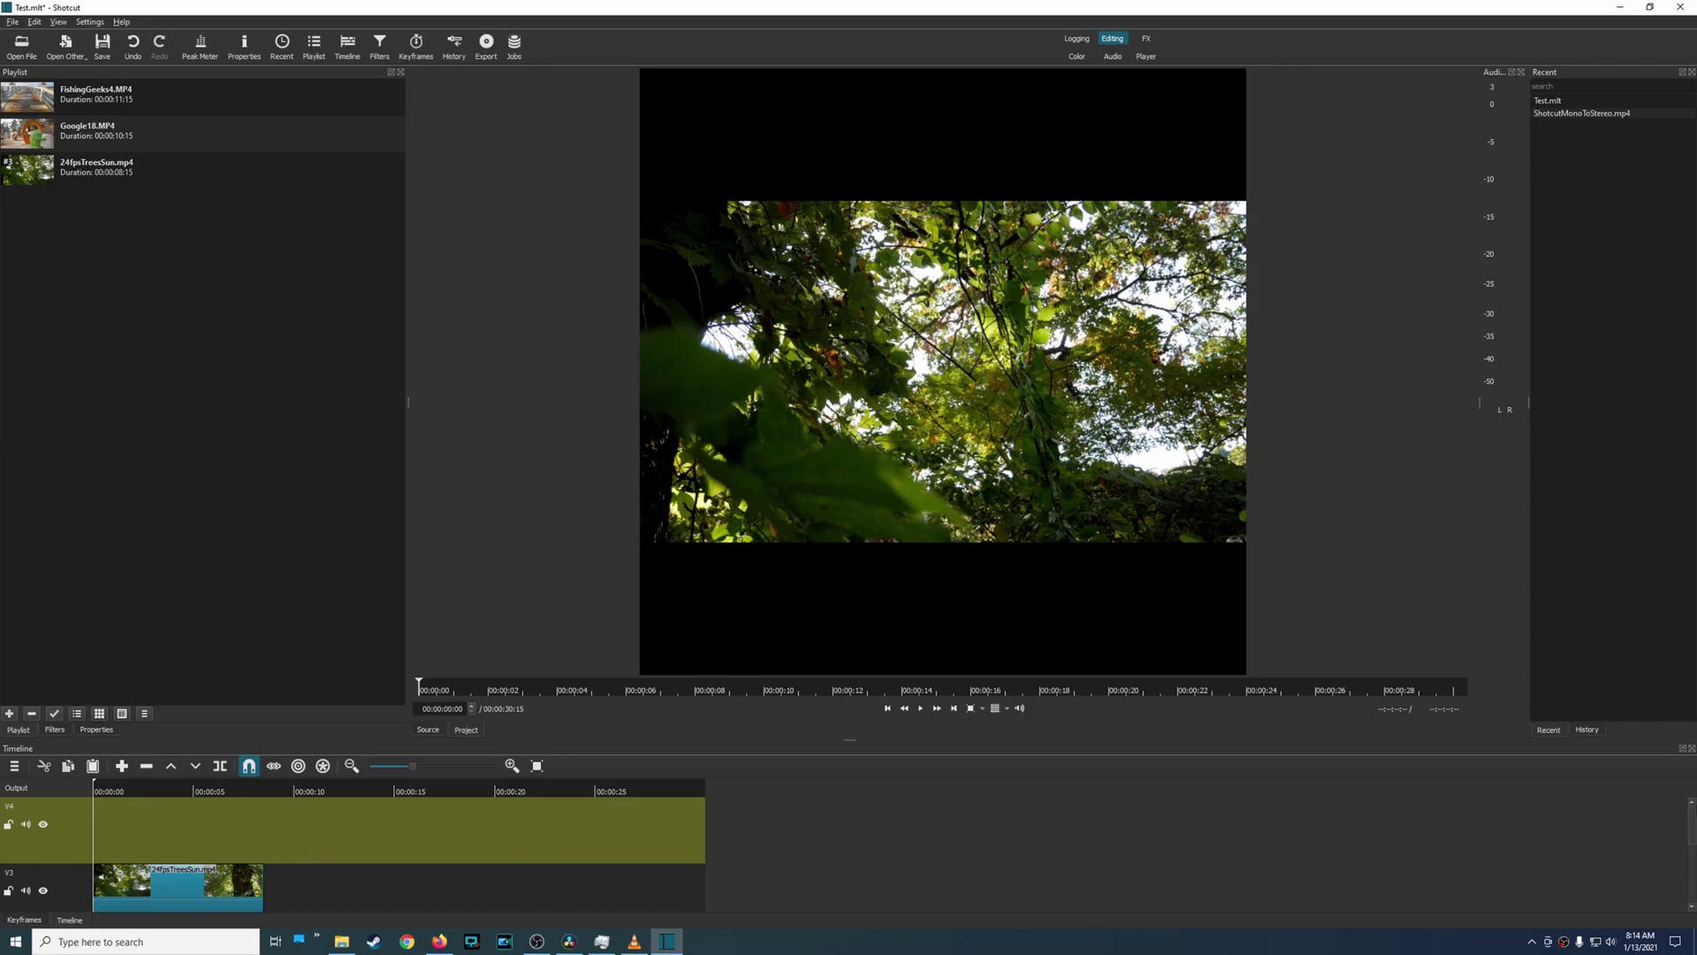
{"action": "left_click_drag", "start_coordinate": [1692, 818], "coordinate": [692, 869]}
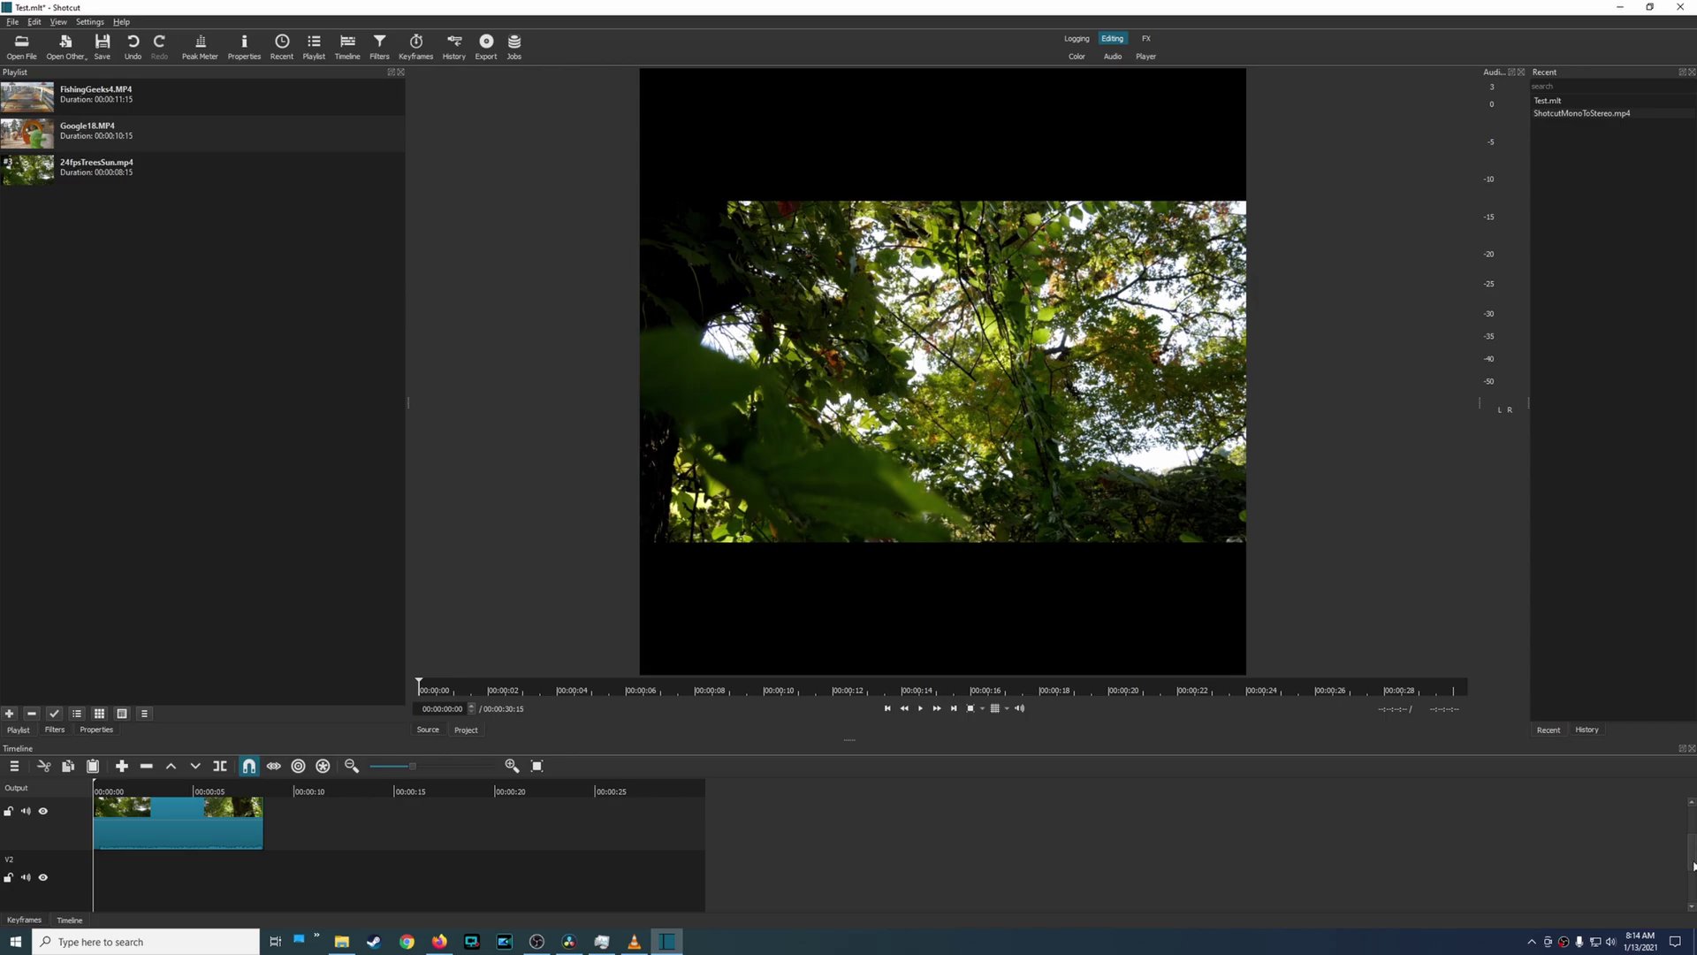
{"action": "scroll", "coordinate": [1692, 867], "scroll_direction": "down", "scroll_amount": 3}
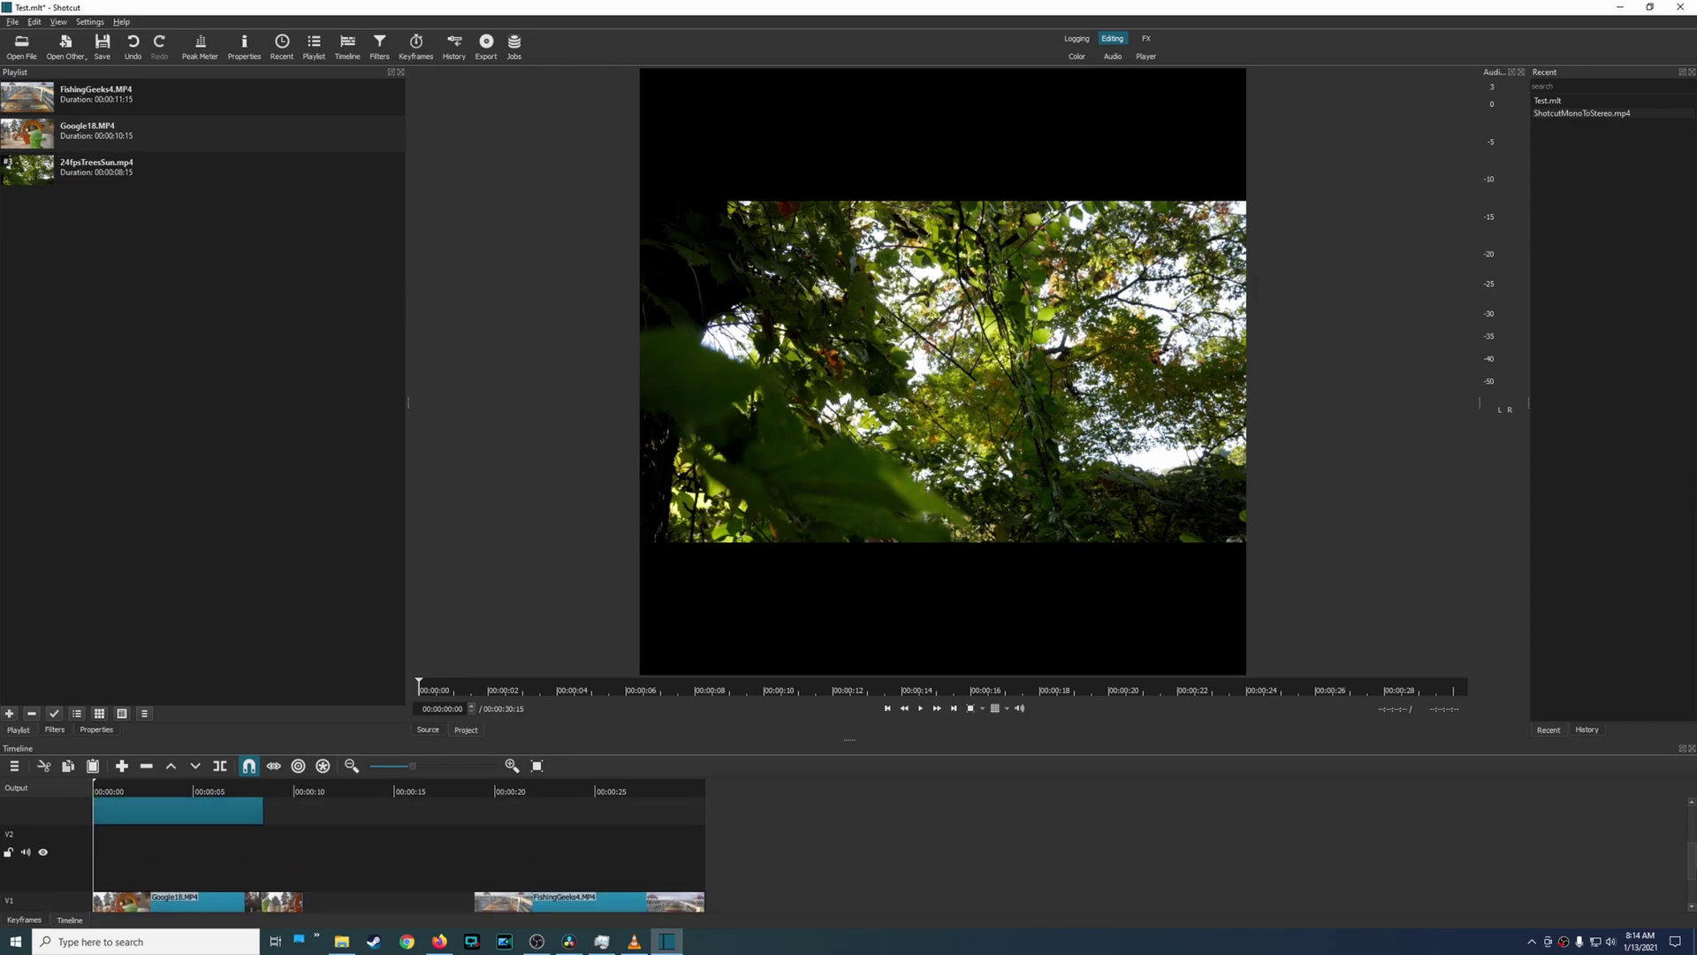
{"action": "scroll", "coordinate": [1692, 836], "scroll_direction": "up", "scroll_amount": 3}
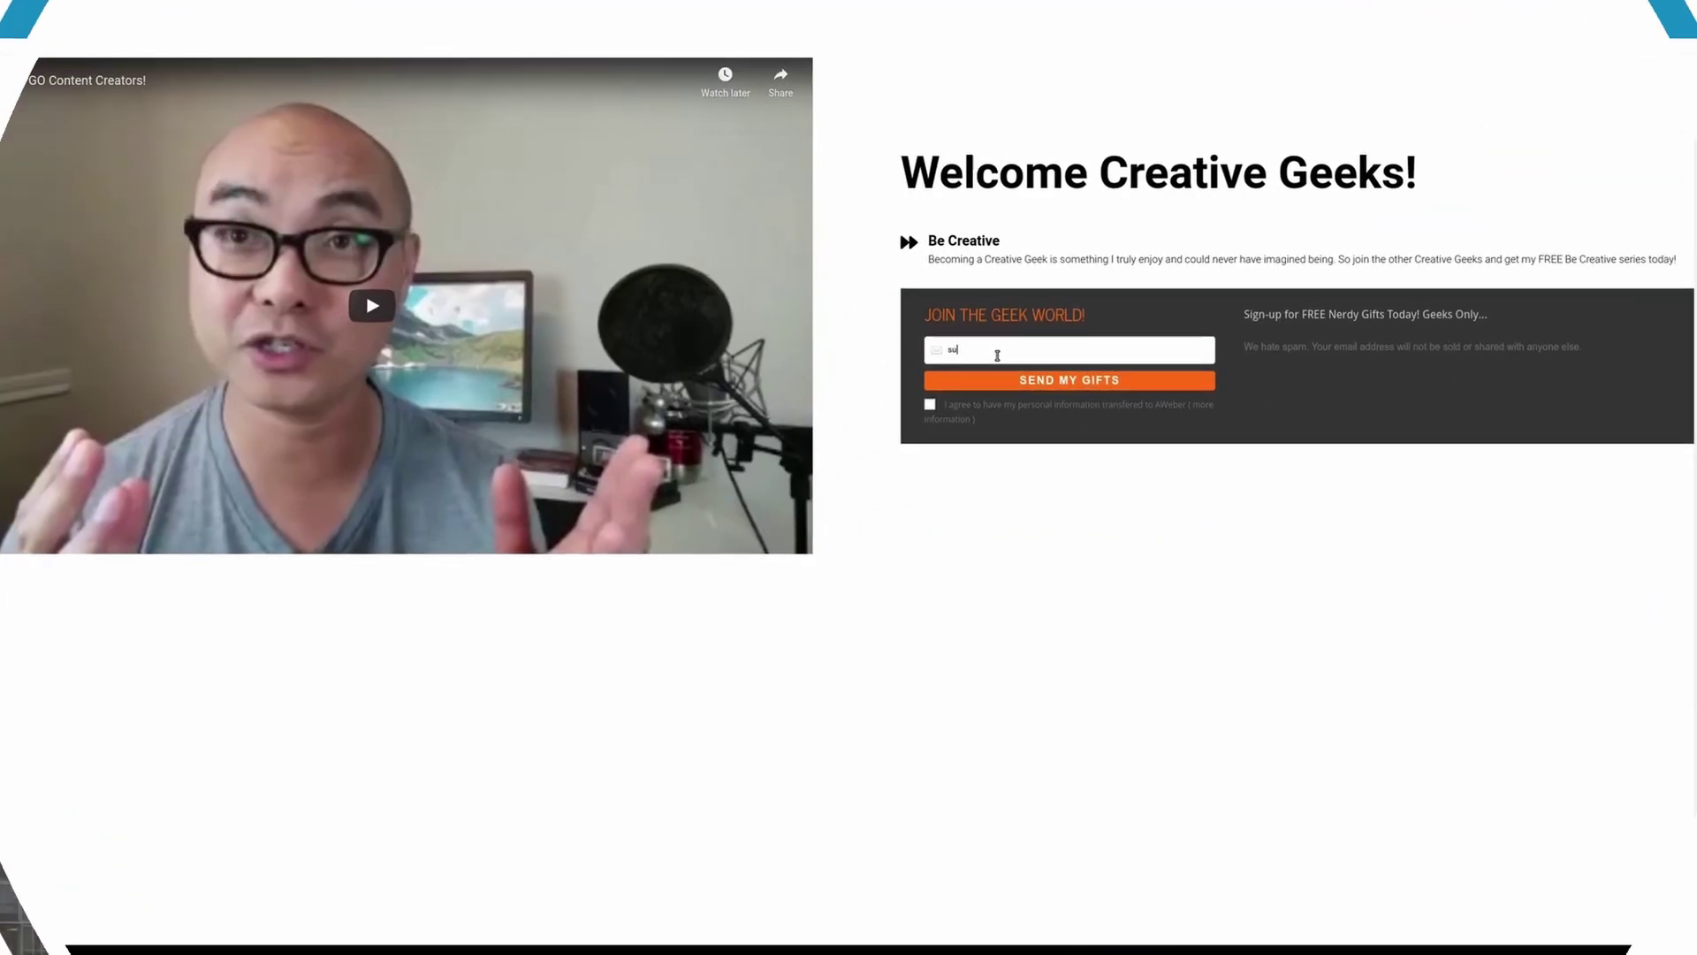
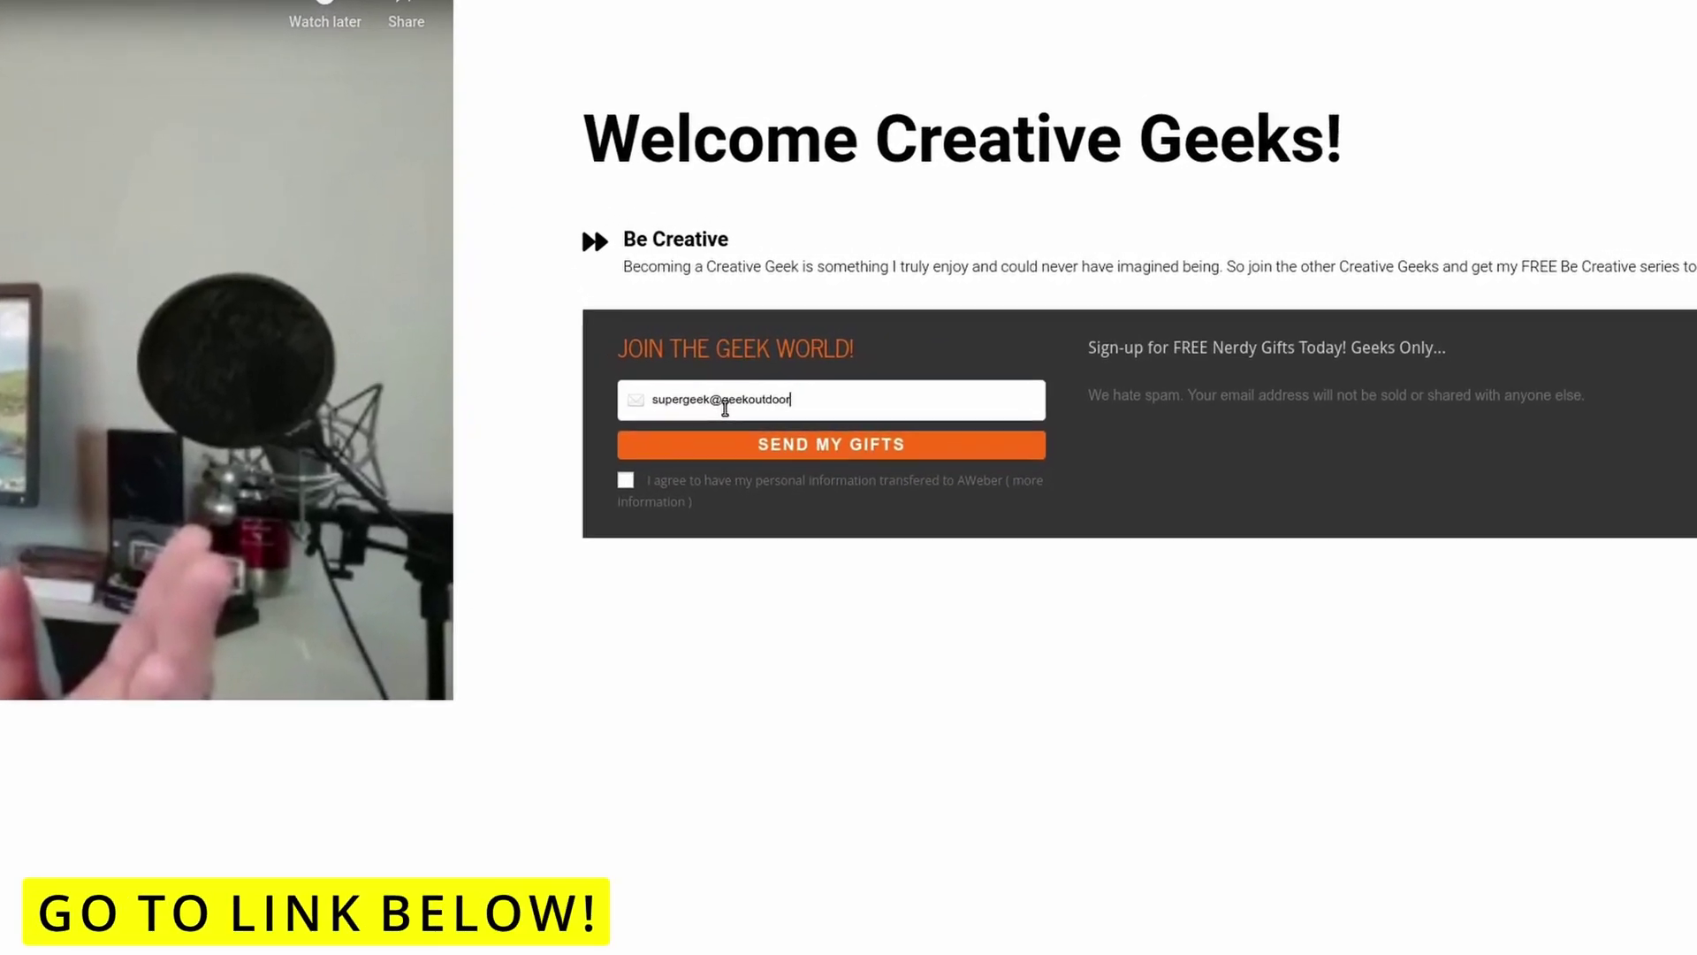